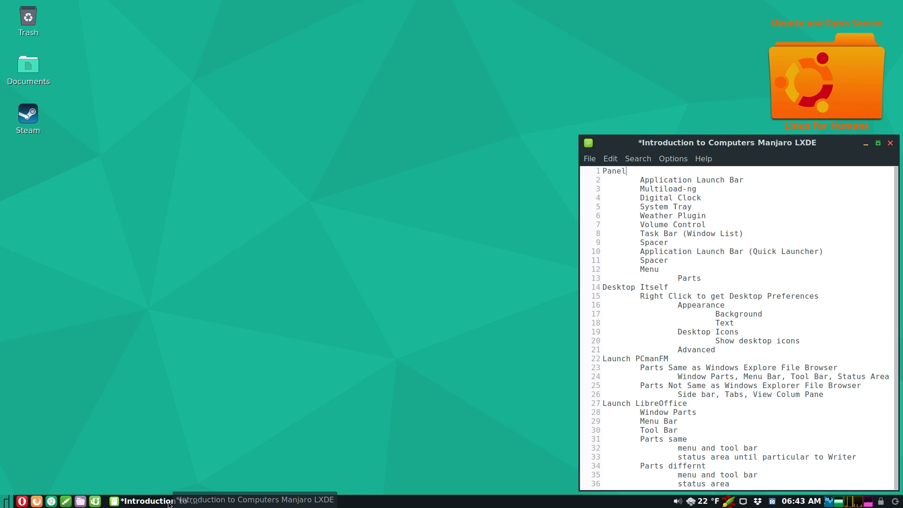
- Open Panel Settings from the taskbar's context menu and move the Panel Preferences dialog toward the centre
right_click(400, 502)
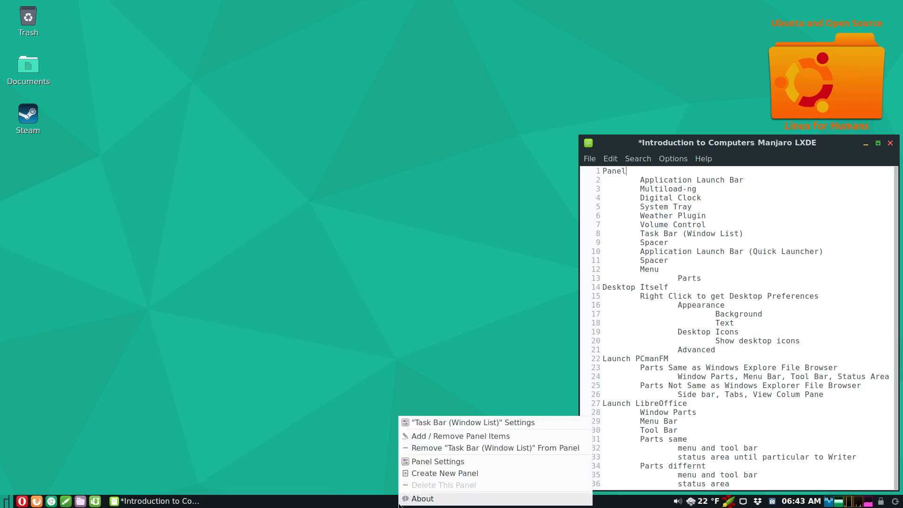
left_click(414, 462)
left_click_drag(415, 156, 360, 159)
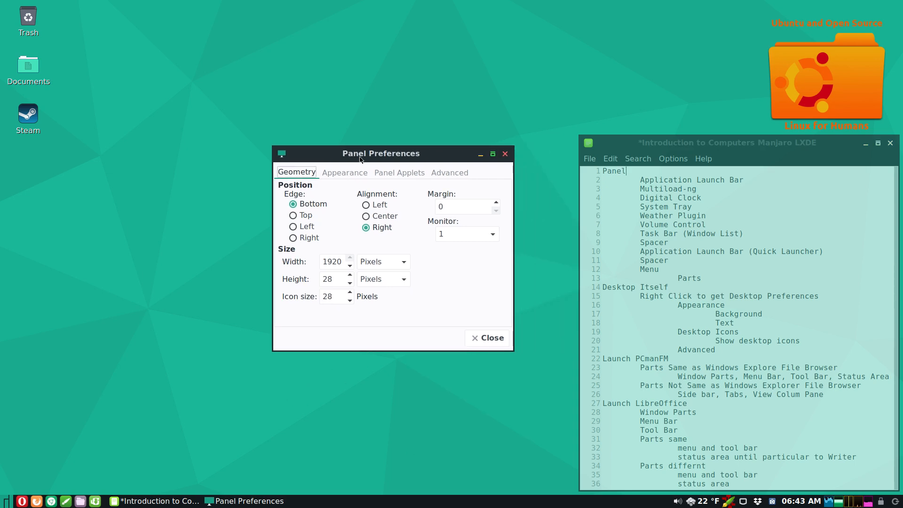
left_click(294, 216)
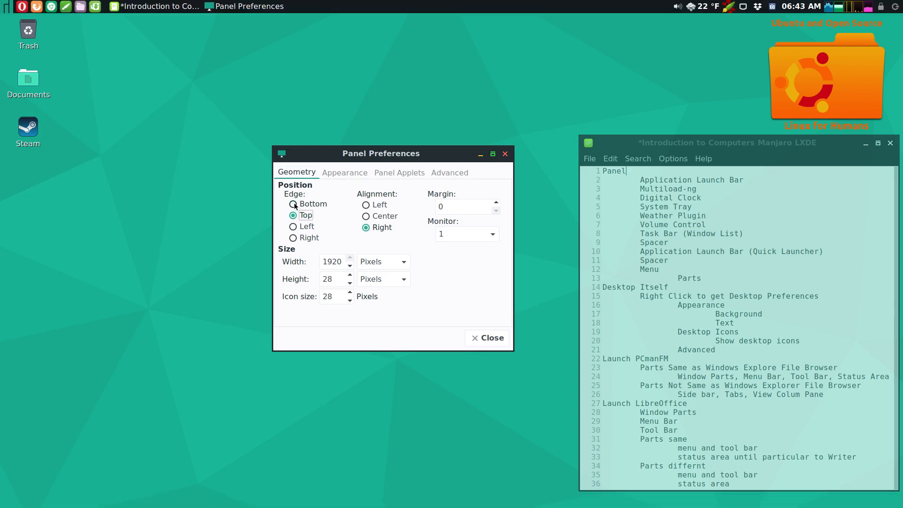
left_click(294, 205)
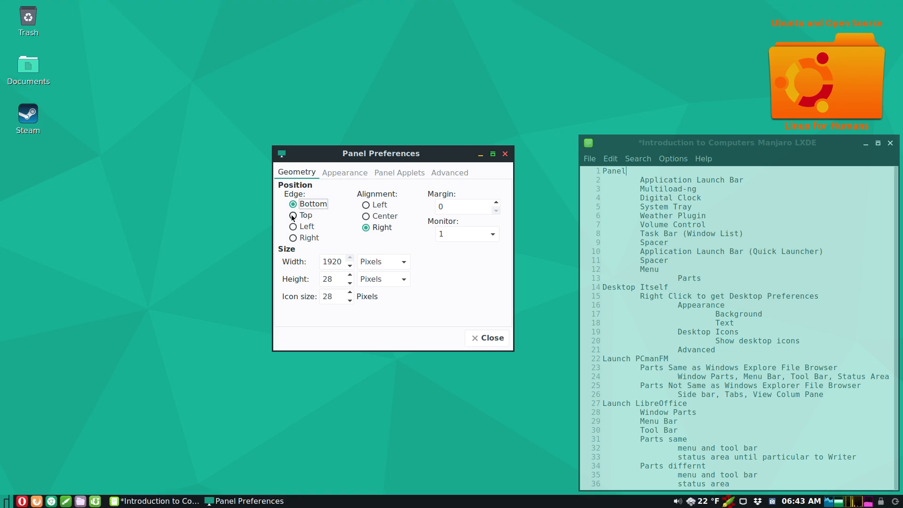
left_click(293, 215)
left_click(293, 227)
left_click(293, 238)
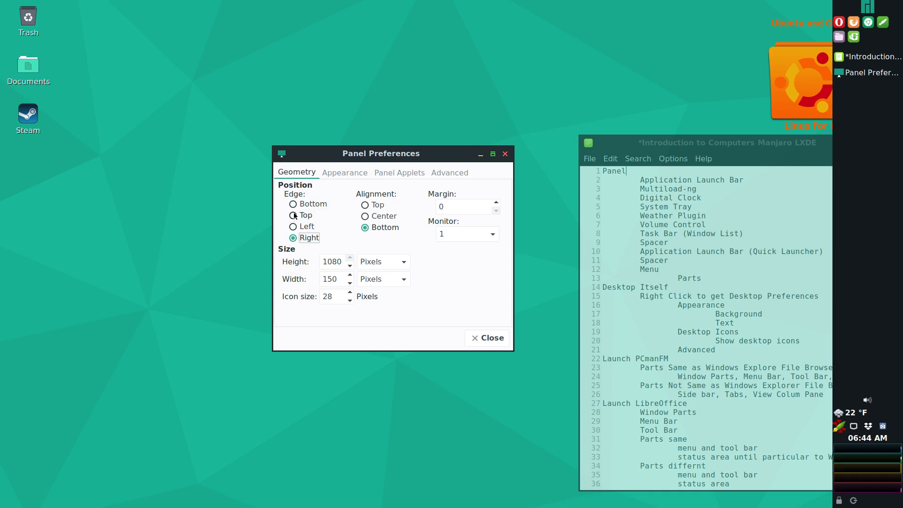
left_click(293, 205)
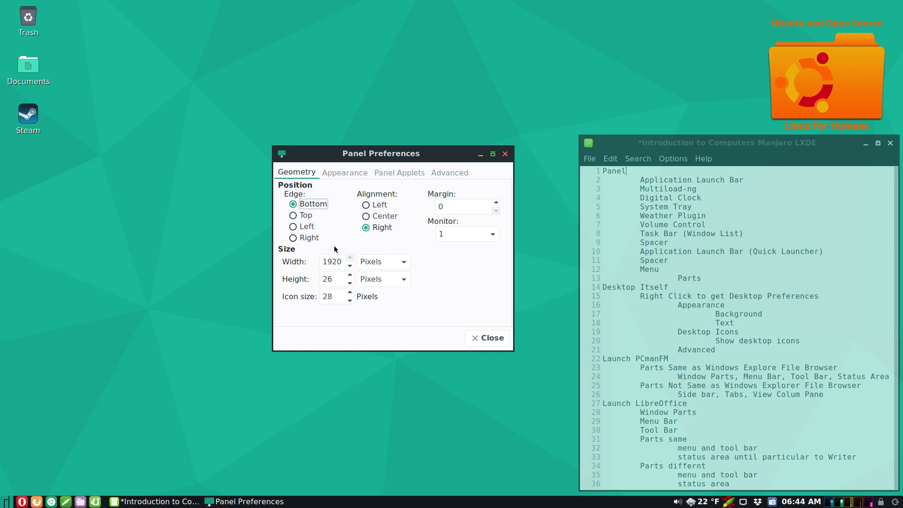
- Narrow the taskbar to 1850 pixels and try Center, Left, then Right alignment
left_click(351, 269)
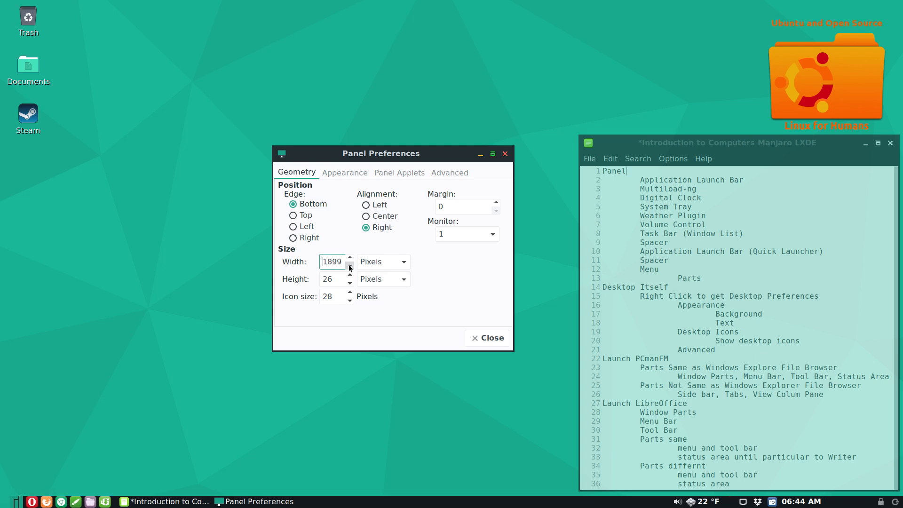
left_click(350, 269)
left_click(351, 269)
left_click(350, 269)
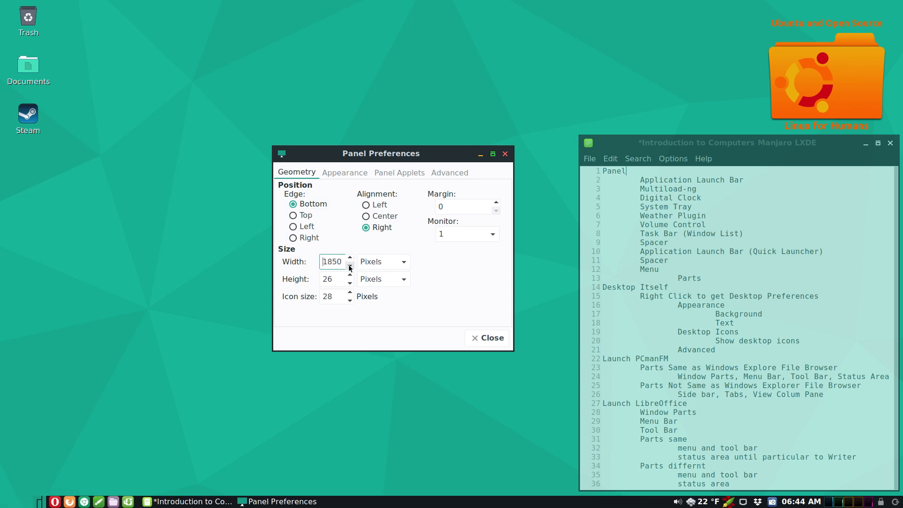
left_click(366, 216)
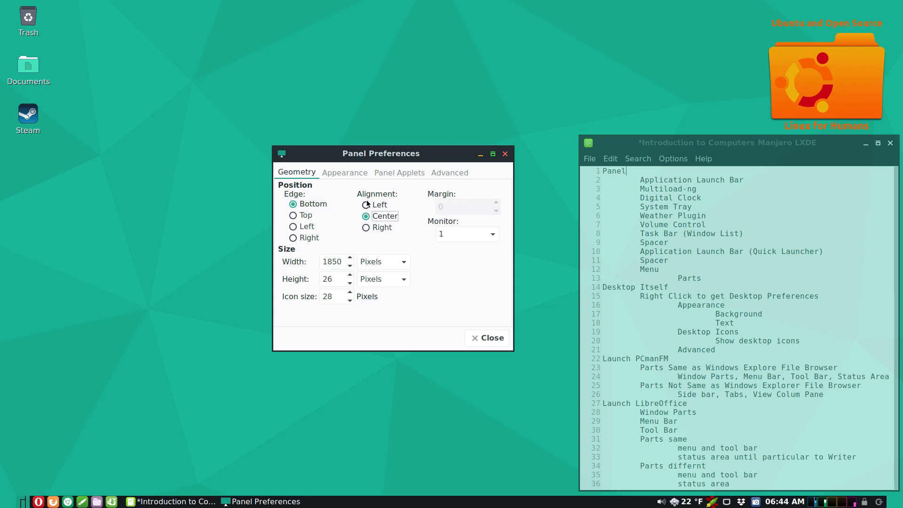
left_click(367, 204)
left_click(366, 228)
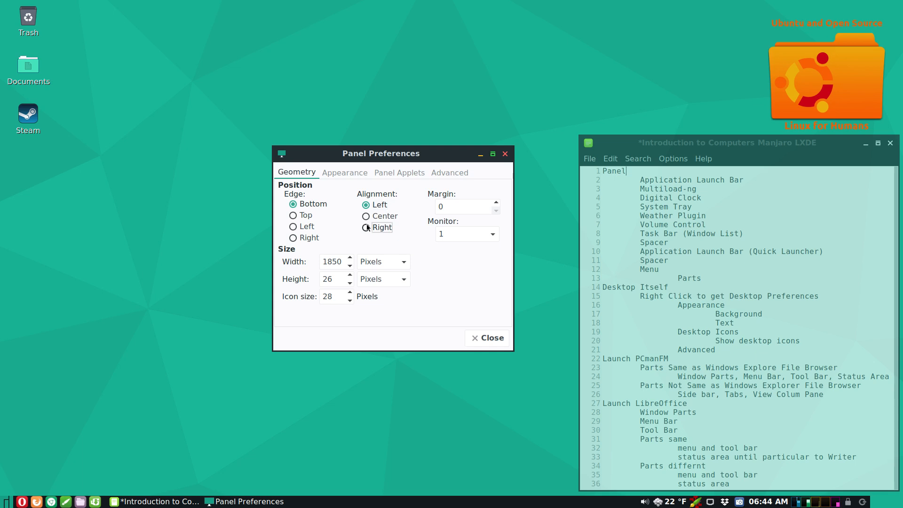
- Widen the taskbar back to 1920 pixels and raise its height to 28 pixels
left_click(351, 256)
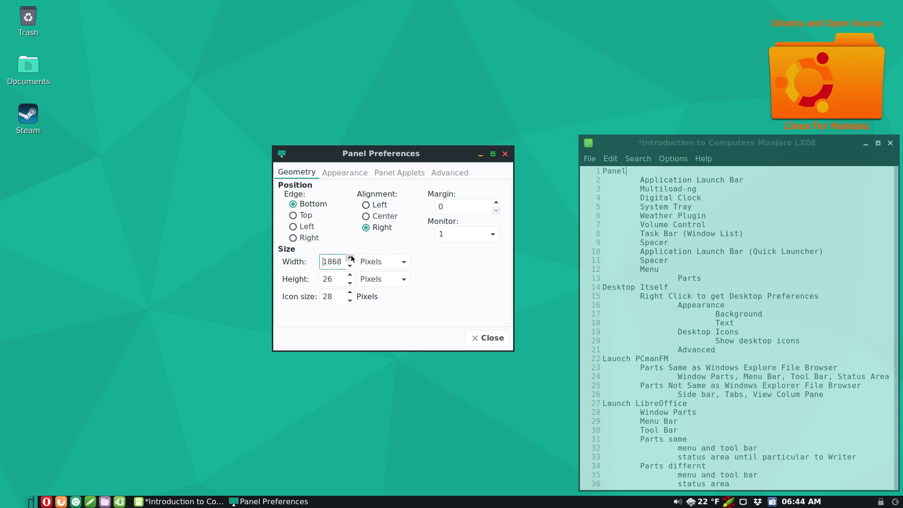
left_click_drag(350, 255, 350, 255)
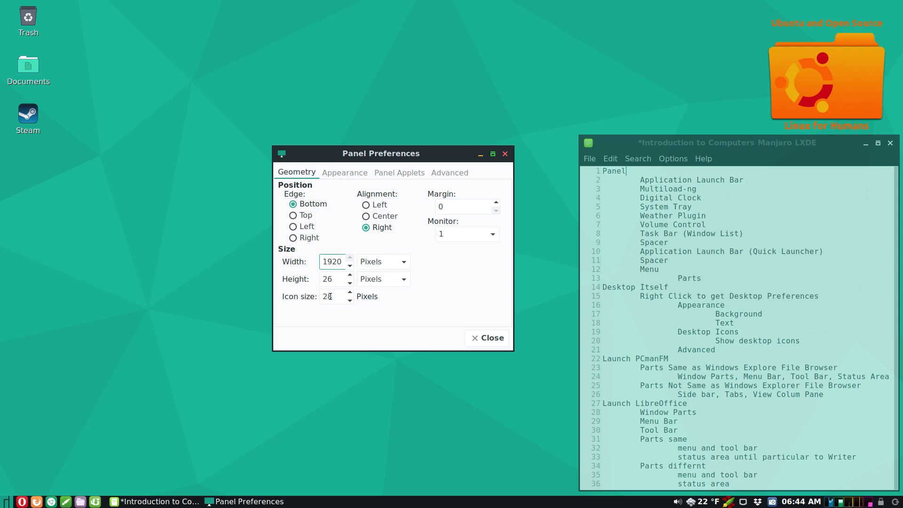
left_click(350, 275)
left_click(350, 275)
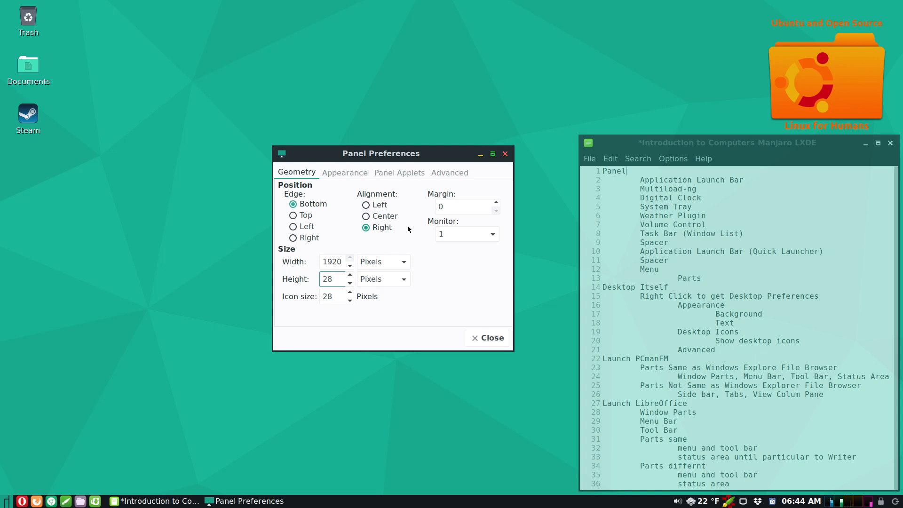
- Keep the panel on monitor 1 and raise its margin to 6 pixels
left_click(492, 235)
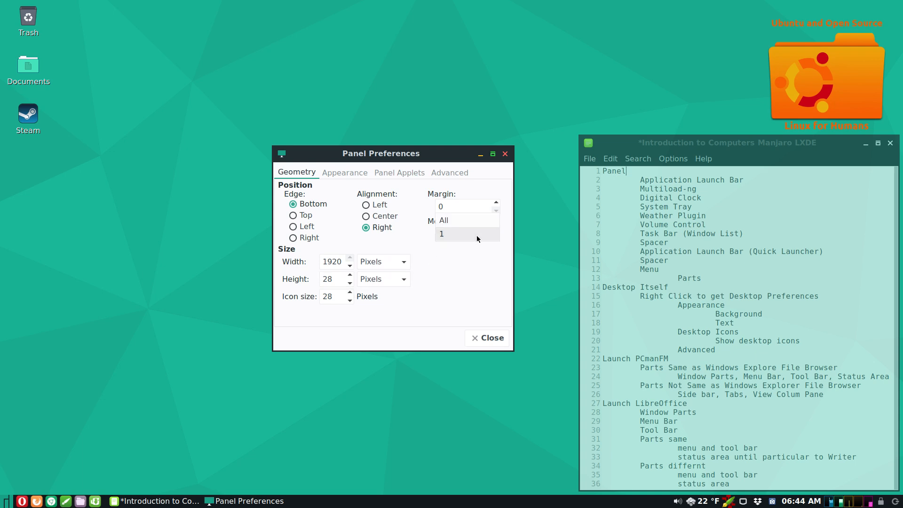
left_click(471, 241)
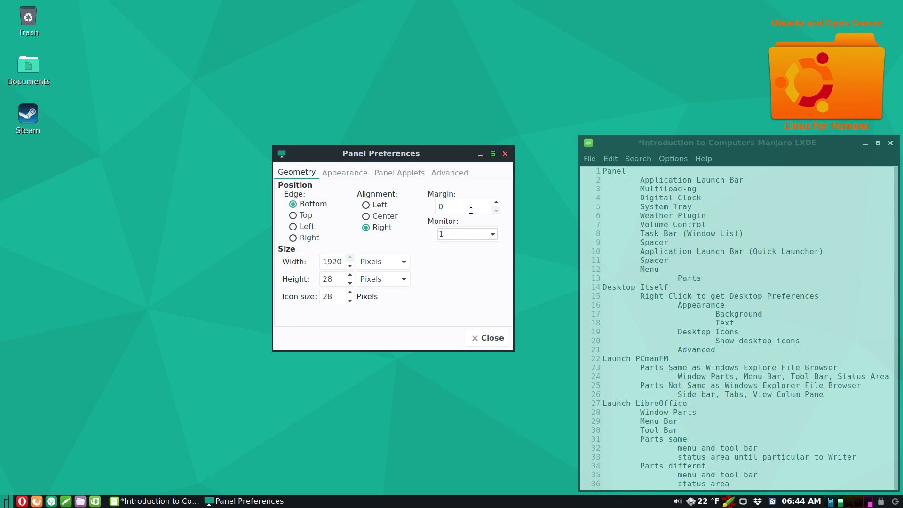
left_click(496, 203)
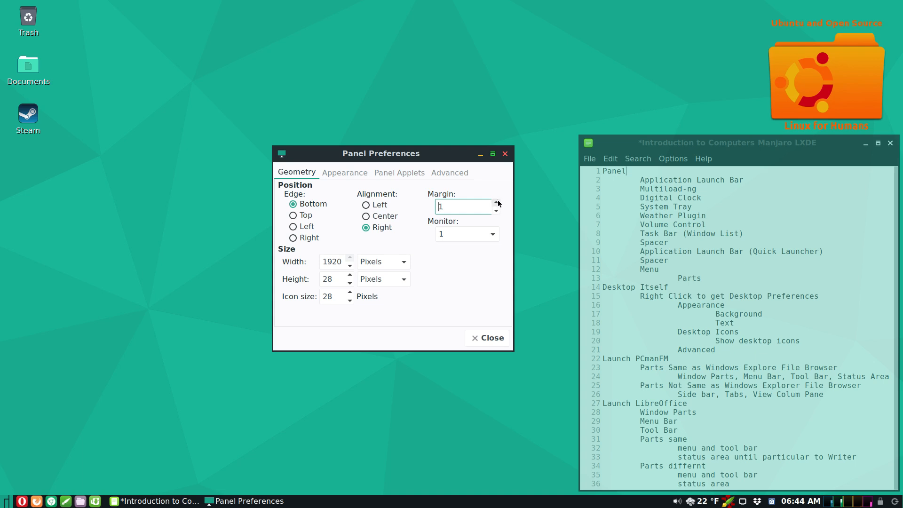
left_click(496, 202)
left_click(496, 203)
left_click(496, 203)
left_click(496, 203)
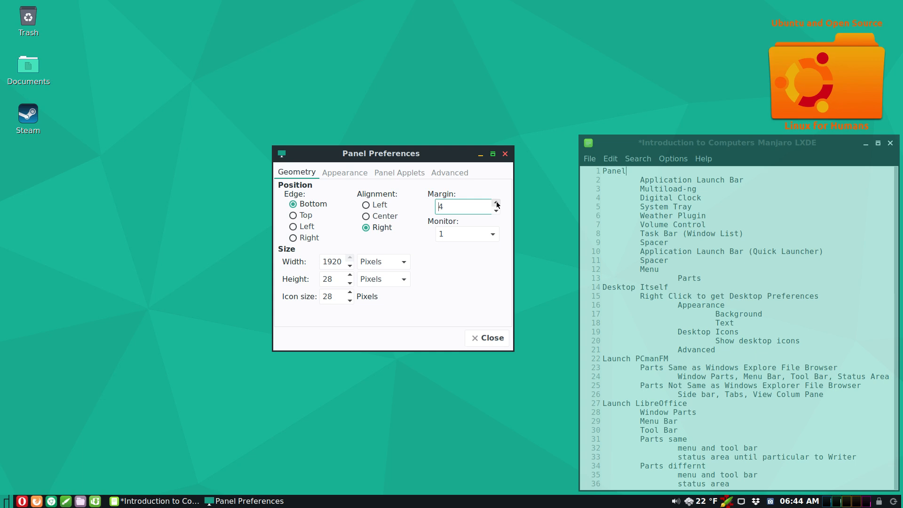
left_click(497, 203)
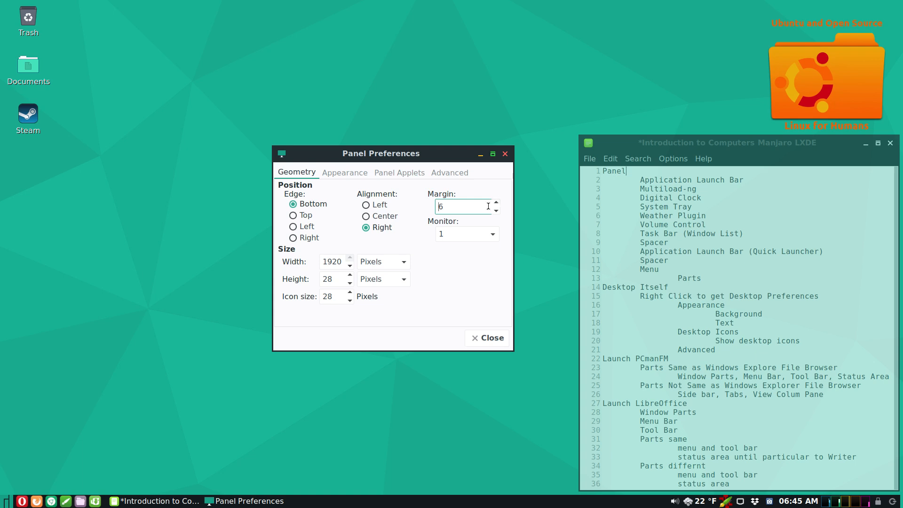
- Try Left alignment, reset the margin to 0 with Right alignment, and view the Appearance settings
left_click(366, 206)
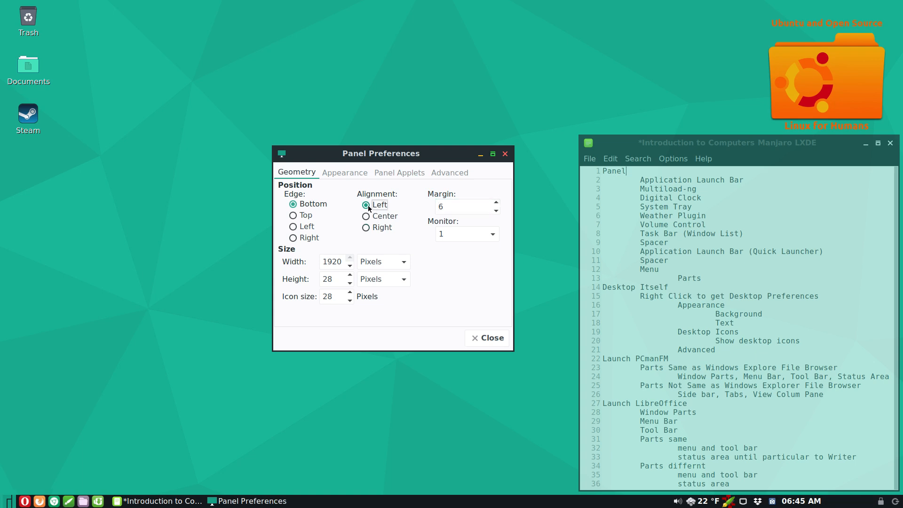
left_click(1, 503)
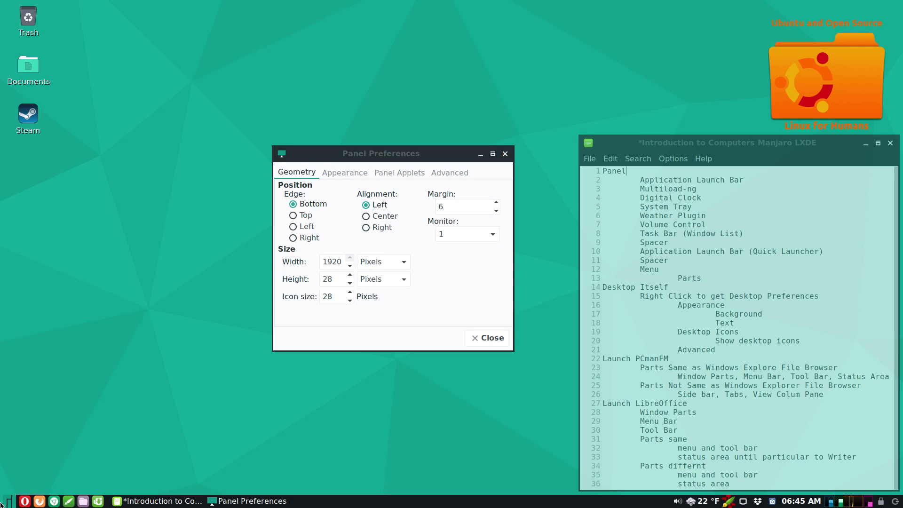
left_click(495, 211)
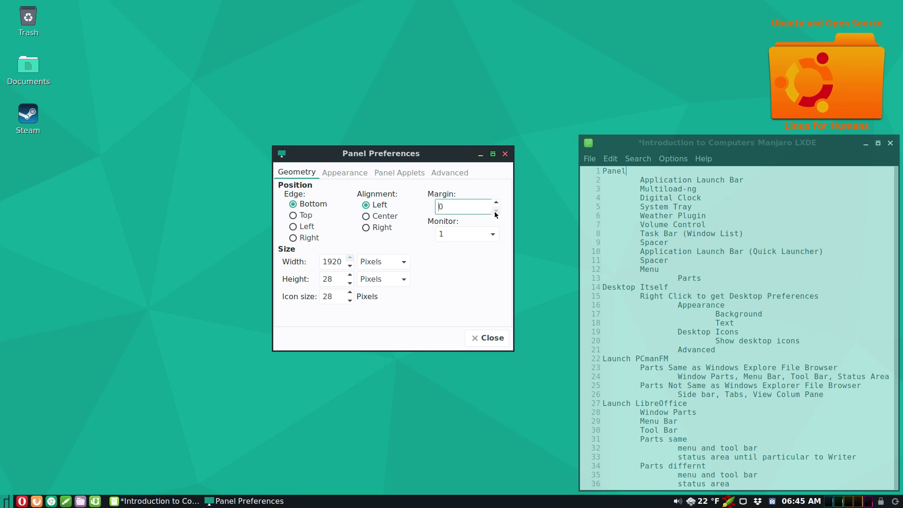
left_click(367, 228)
left_click(345, 174)
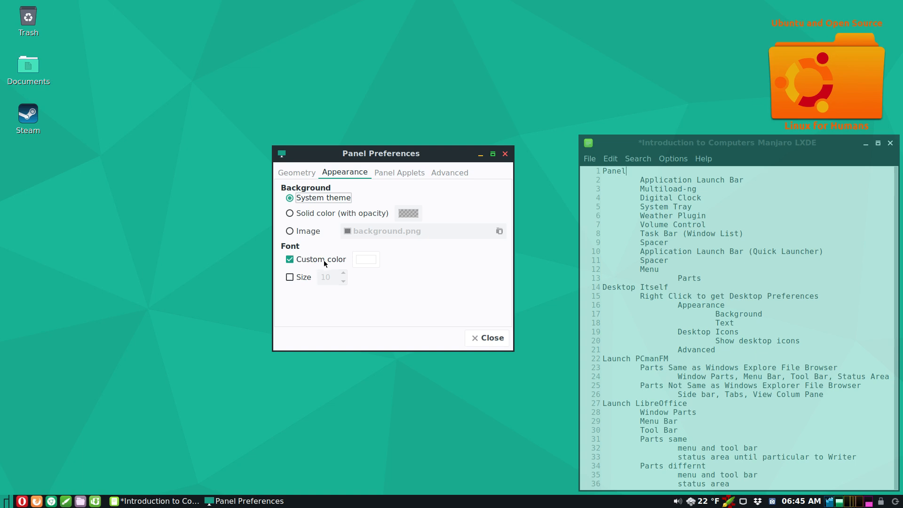
- Look at the Panel Applets list, then show the Advanced settings and nudge the dialog right
left_click(385, 174)
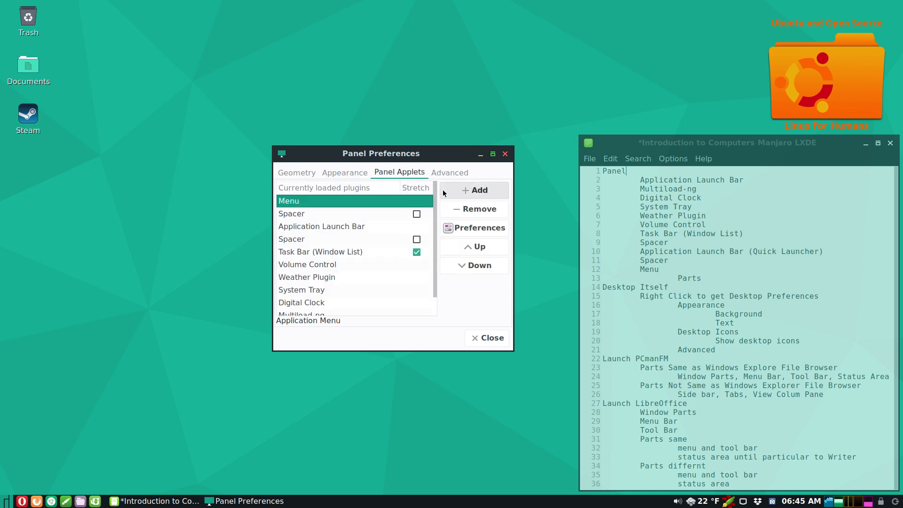
left_click(447, 175)
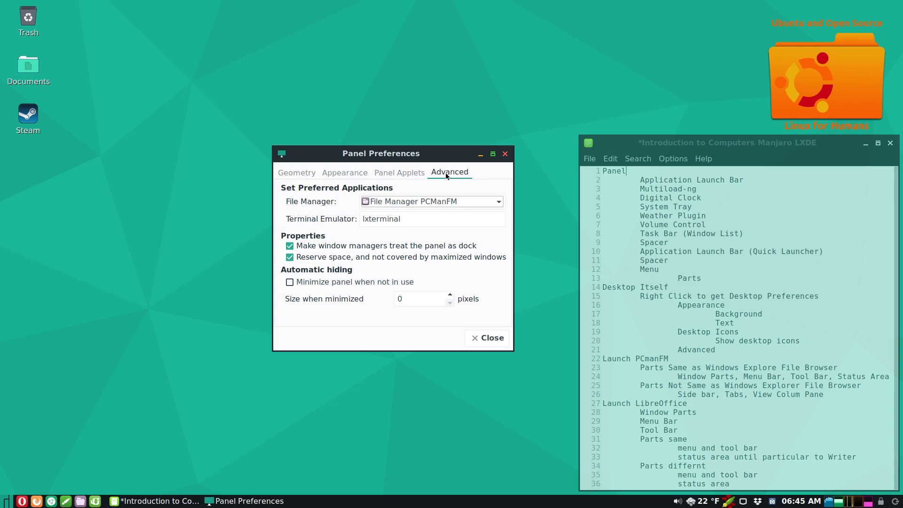
left_click_drag(431, 157, 461, 168)
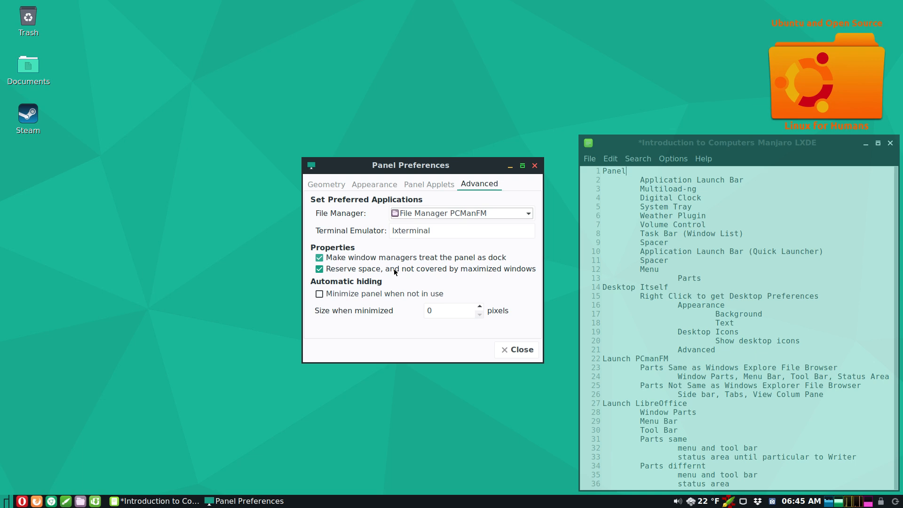
left_click(320, 270)
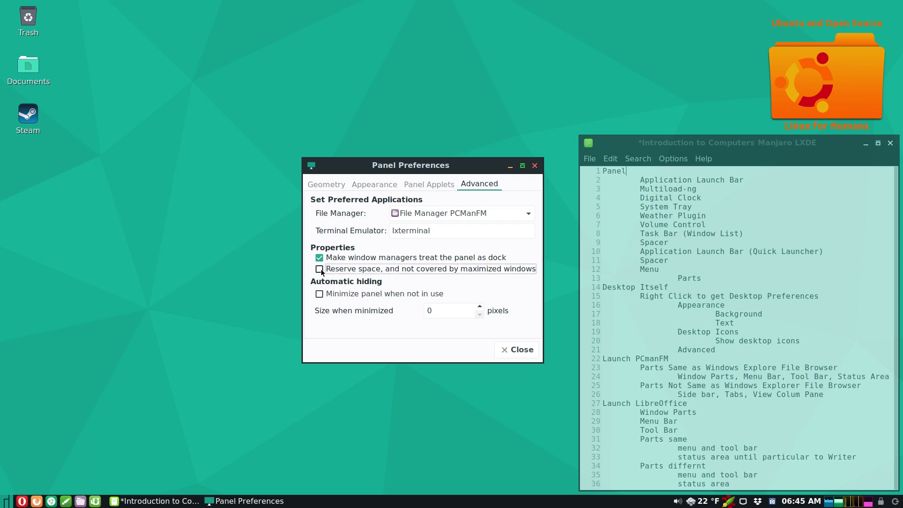
left_click(718, 144)
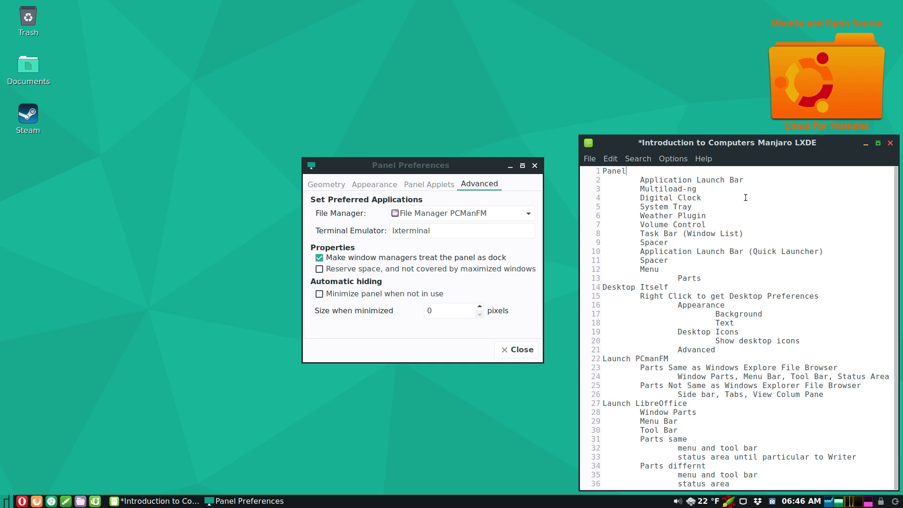
left_click(878, 143)
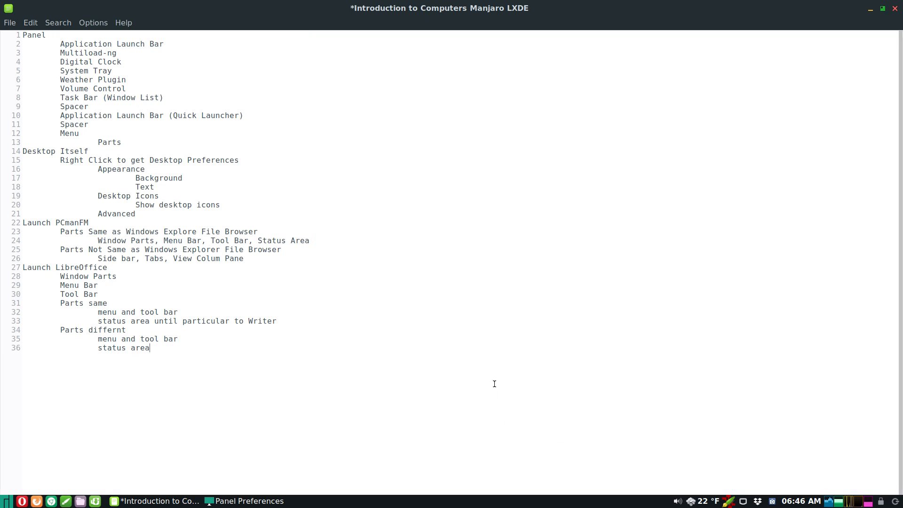
left_click(870, 13)
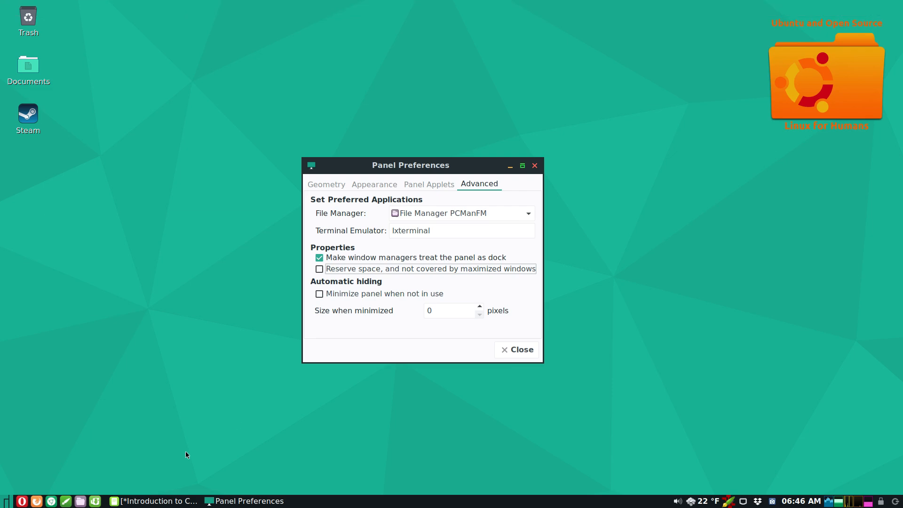
left_click(149, 503)
left_click(244, 500)
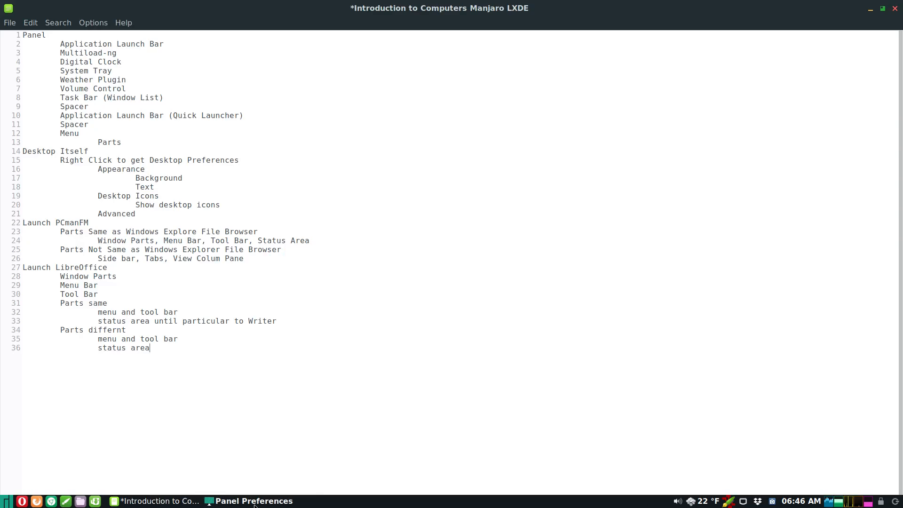
left_click(506, 349)
left_click(491, 331)
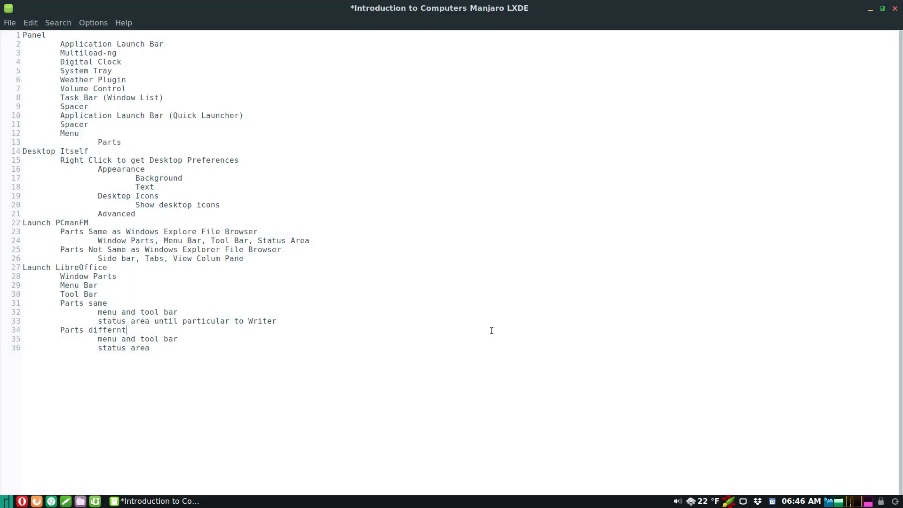
left_click(887, 11)
left_click(878, 143)
- Uncheck 'Make window managers treat the panel as dock' in Panel Preferences' Advanced settings and close
right_click(299, 505)
left_click(318, 461)
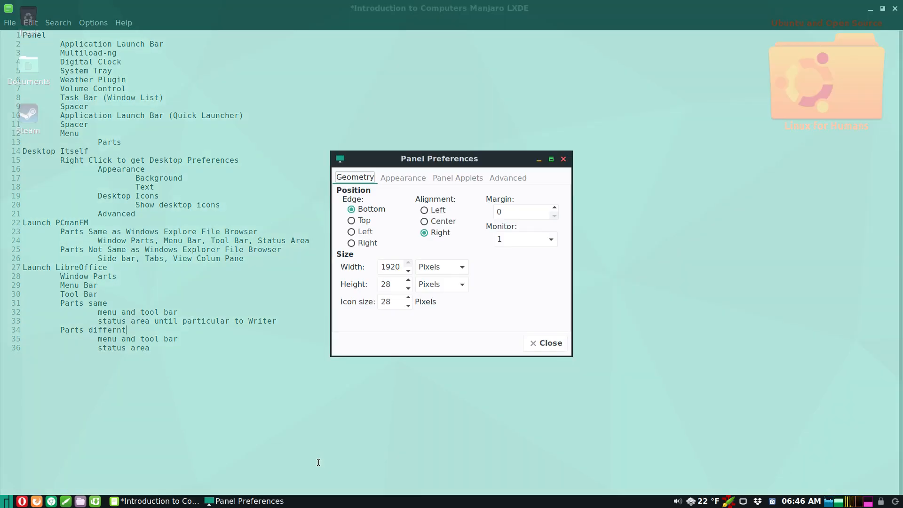
left_click(502, 178)
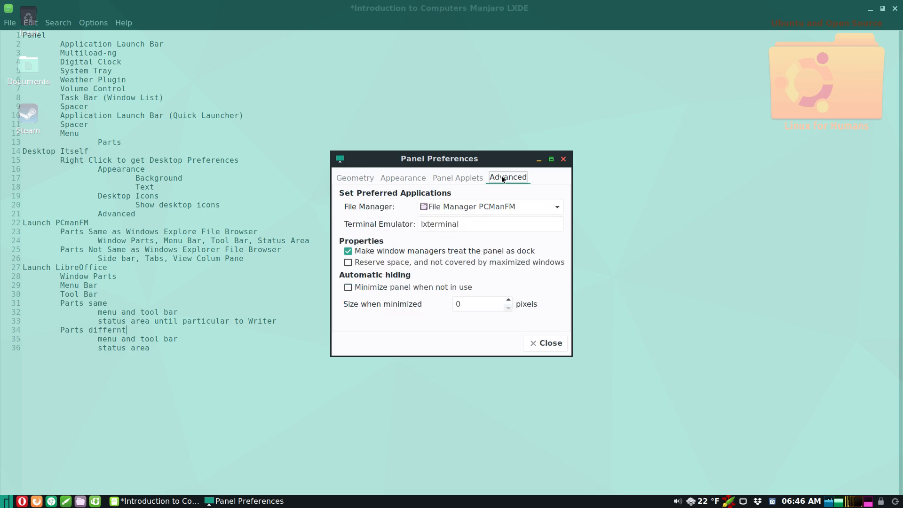
left_click(348, 251)
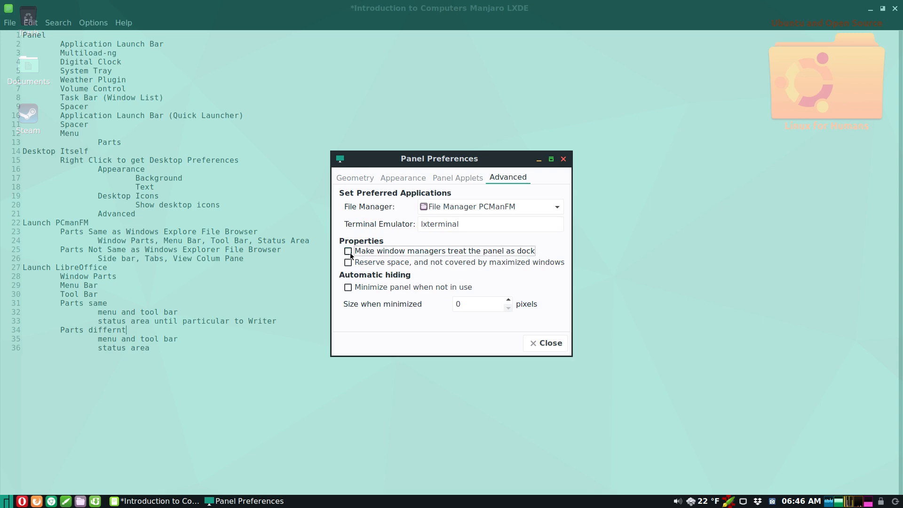
left_click(538, 344)
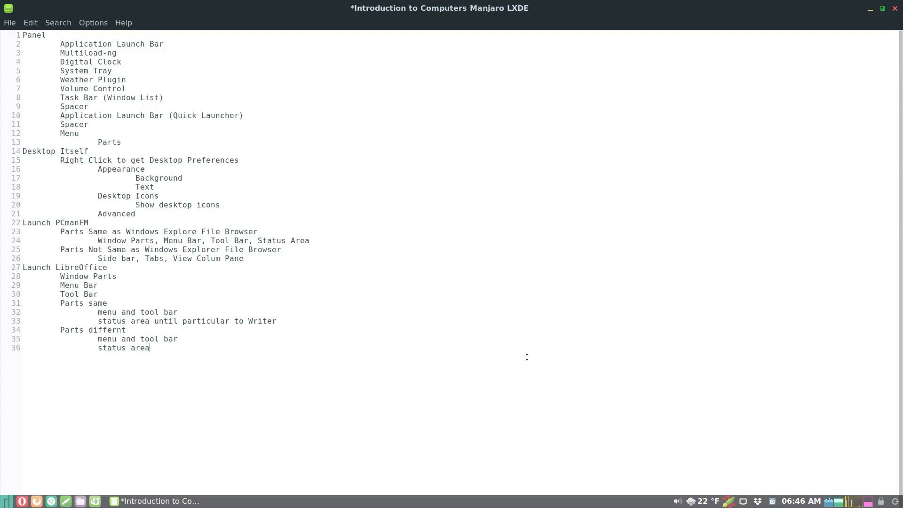
- Remove the trailing blank lines in the notes editor and leave it as a smaller restored window
left_click(883, 9)
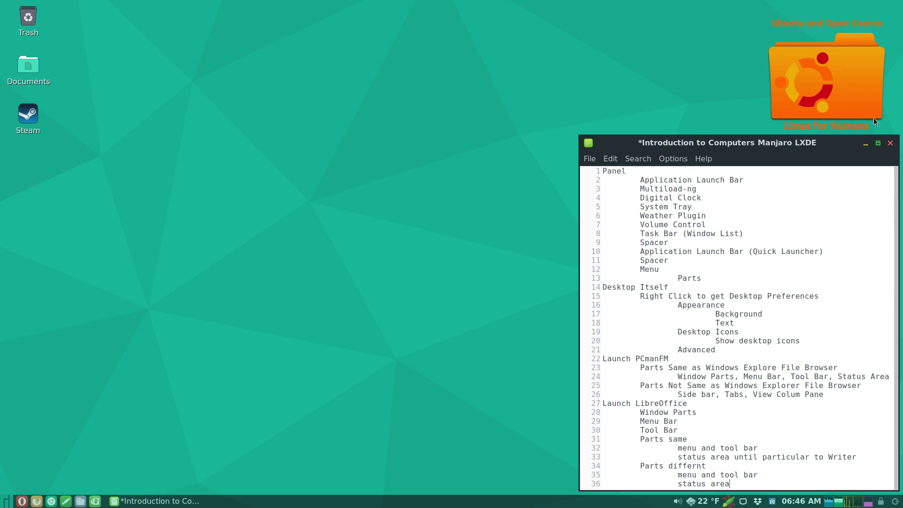
left_click(878, 143)
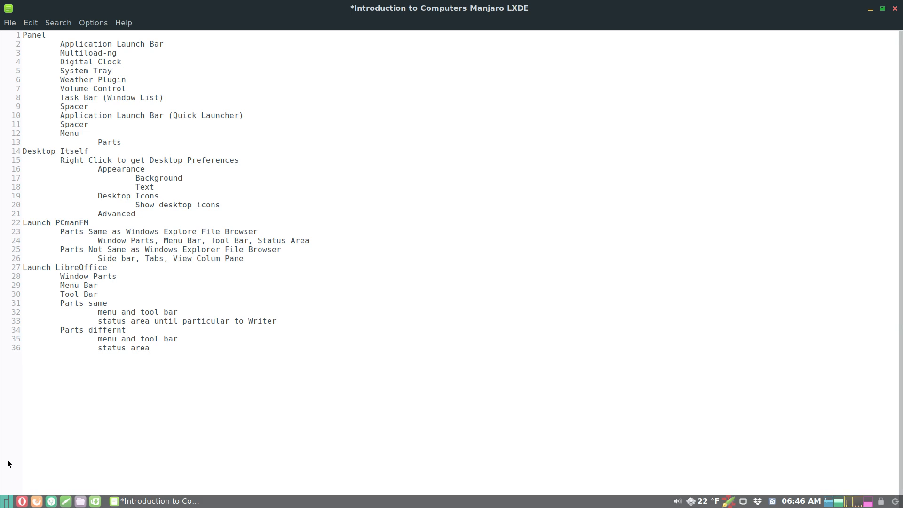
key("Return")
key("Return")
key("Return")
key("Return")
key("Return")
key("Return")
key("Return")
key("Return")
key("Return")
key("Return")
key("Return")
key("Return")
key("Return")
key("Return")
key("Return")
key("Return")
key("Return")
key("Return")
key("Return")
key("Return")
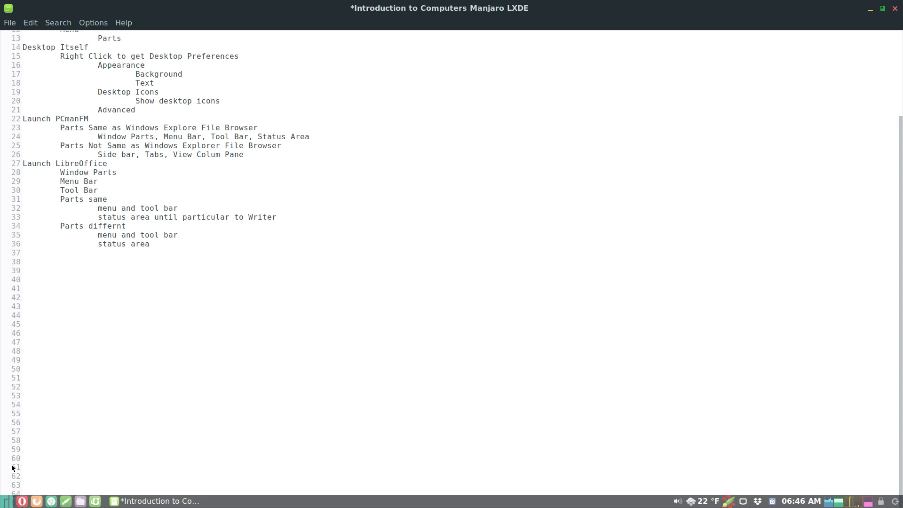
scroll(12, 467, "up", 2)
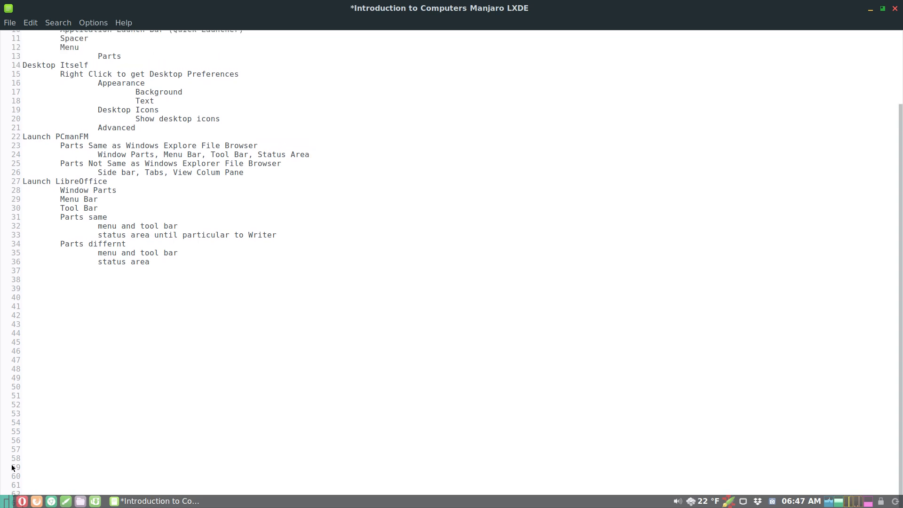
scroll(12, 467, "up", 2)
scroll(12, 467, "up", 3)
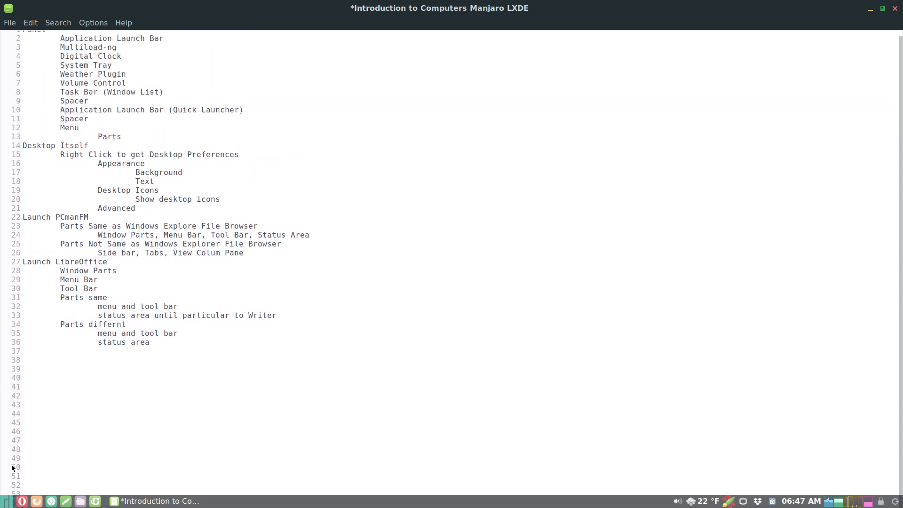
key("BackSpace")
key("BackSpace")
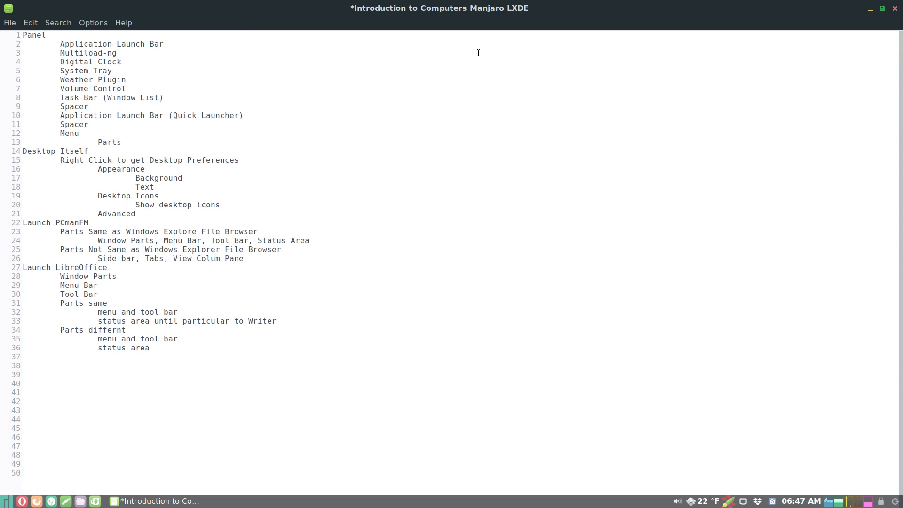
left_click(882, 8)
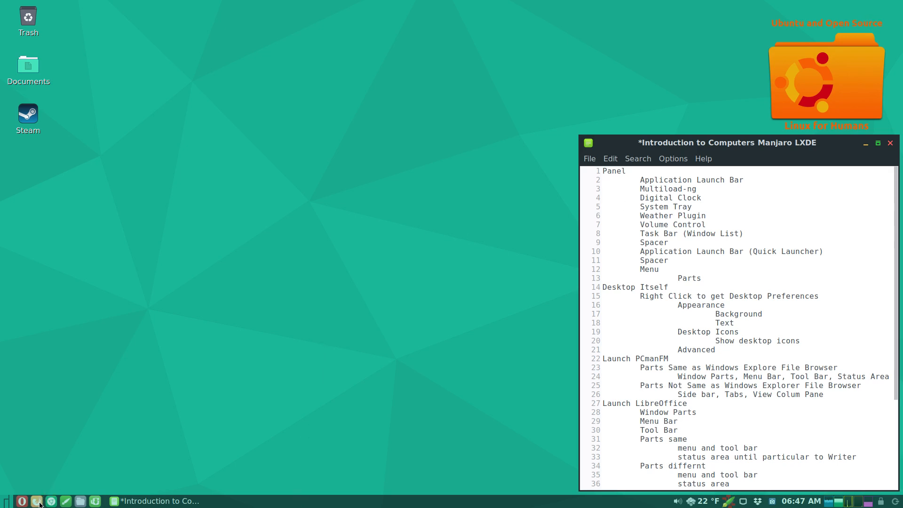
- Launch LightZone from the Graphics category of the applications menu
left_click(5, 501)
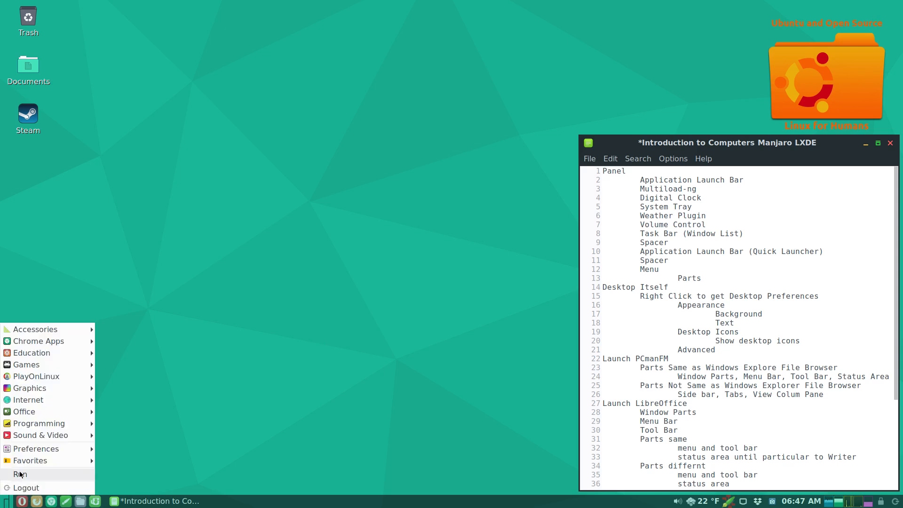
mouse_move(35, 376)
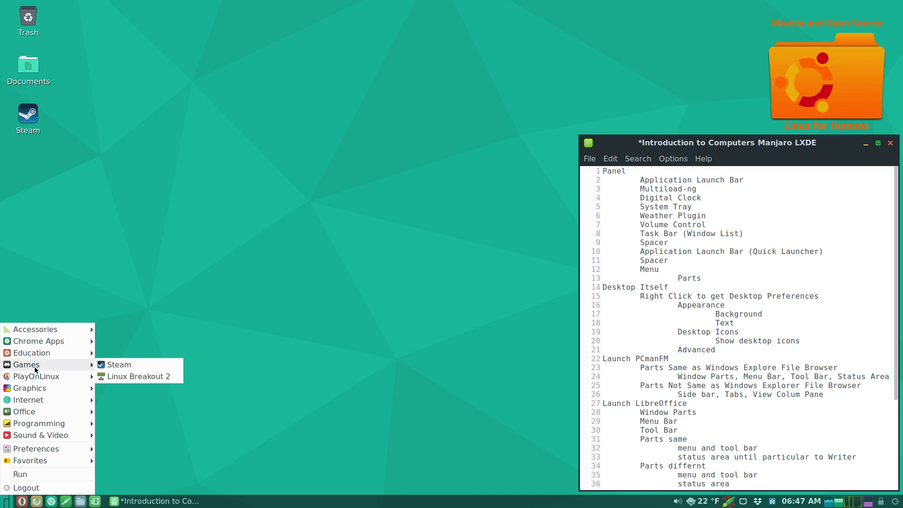
mouse_move(41, 333)
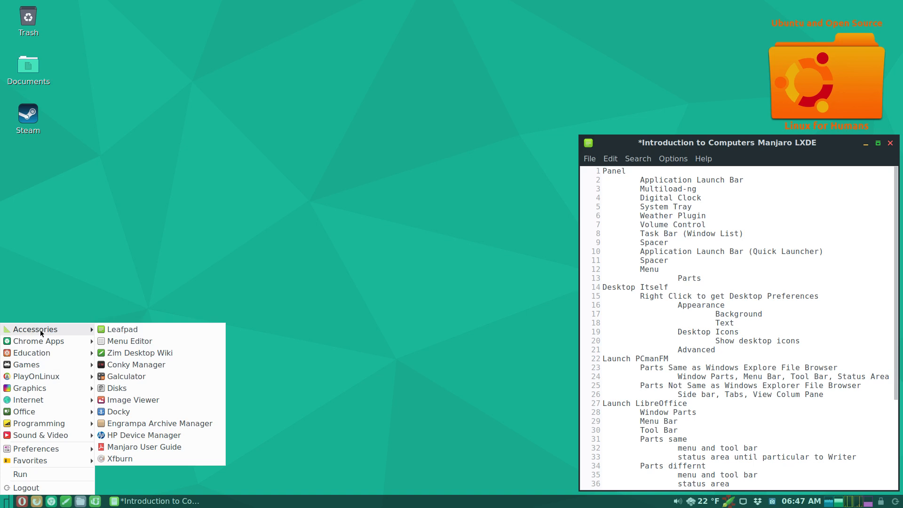
mouse_move(32, 391)
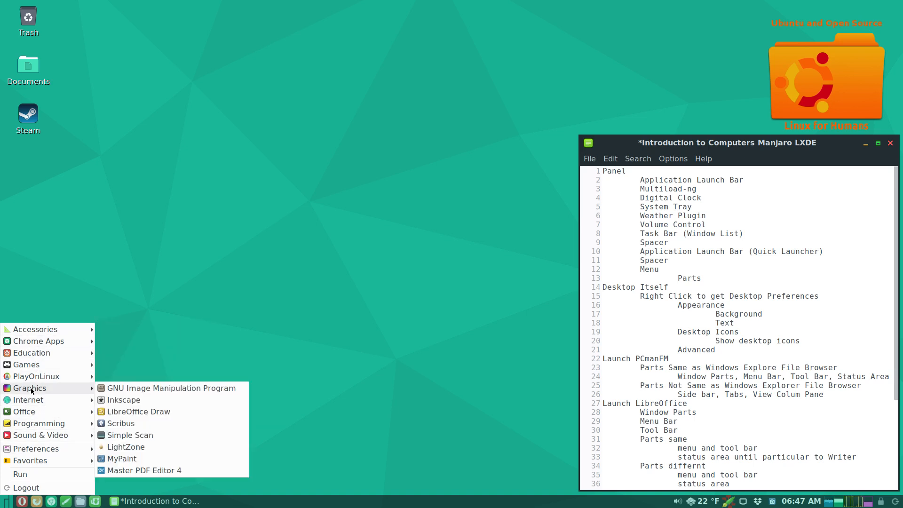
left_click(124, 446)
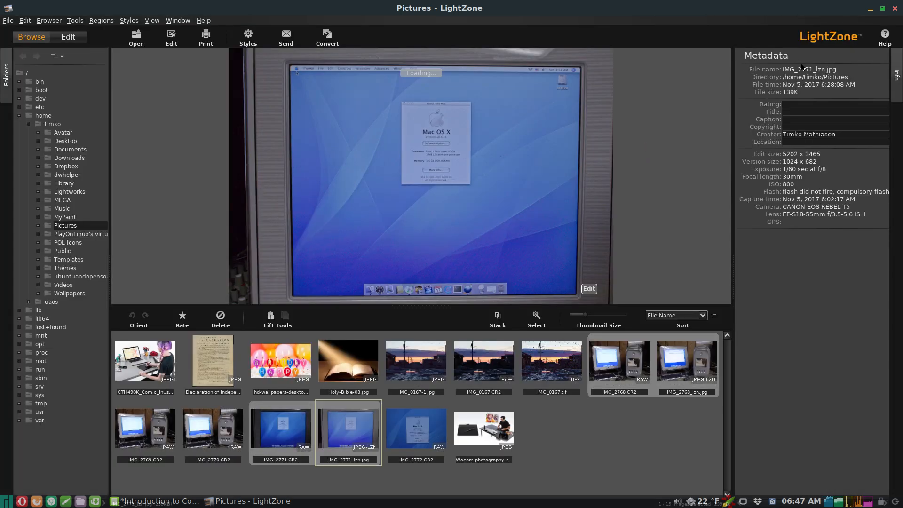
- Restore the LightZone window editing IMG_2771_lzn.jpg to a smaller size, moved slightly up and left
left_click(882, 8)
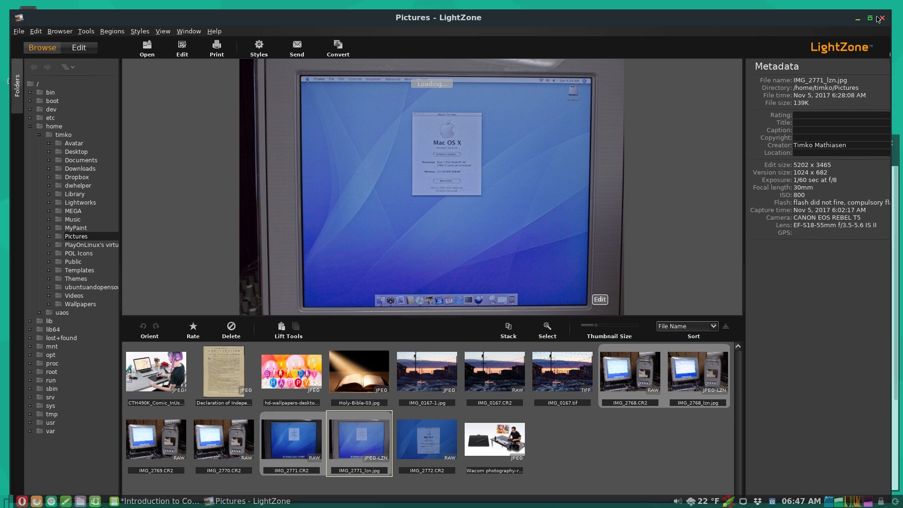
left_click(873, 21)
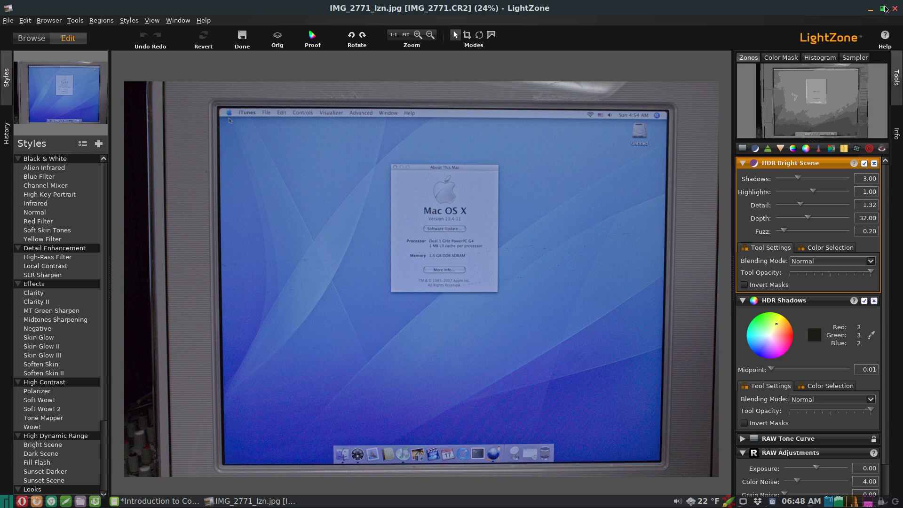
left_click(882, 8)
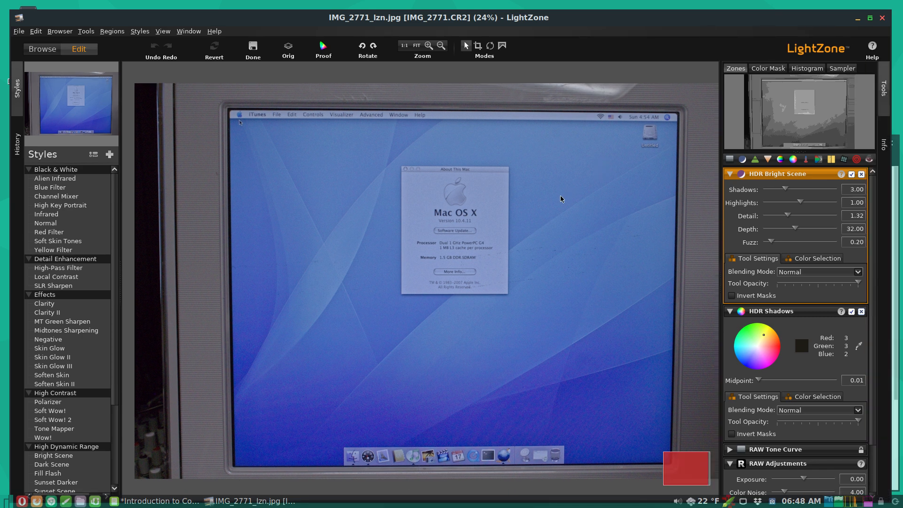
left_click_drag(781, 14, 778, 5)
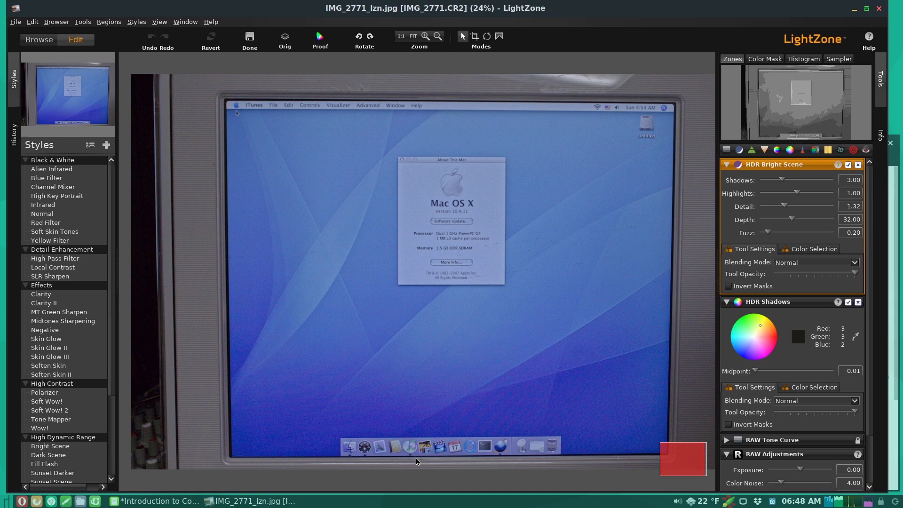
- Re-enable 'Reserve space' and 'treat the panel as dock' in the panel's Advanced settings, then close
right_click(386, 502)
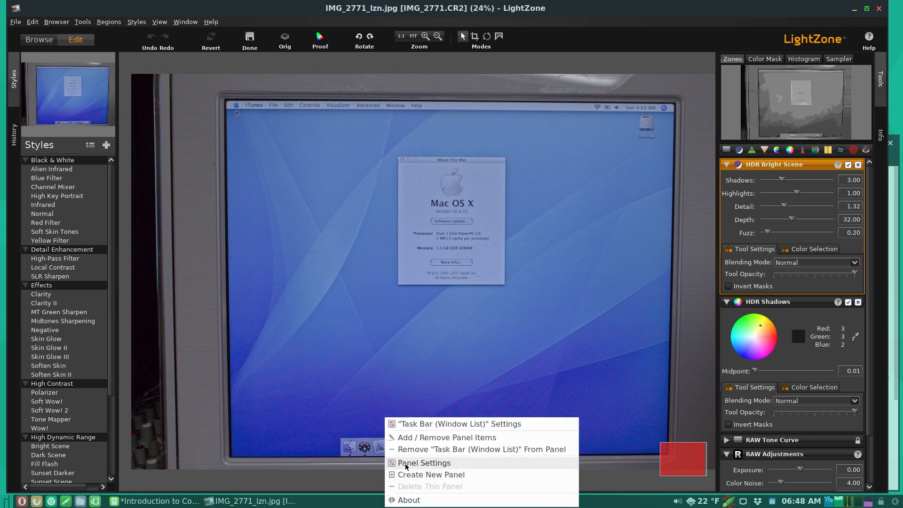
left_click(407, 464)
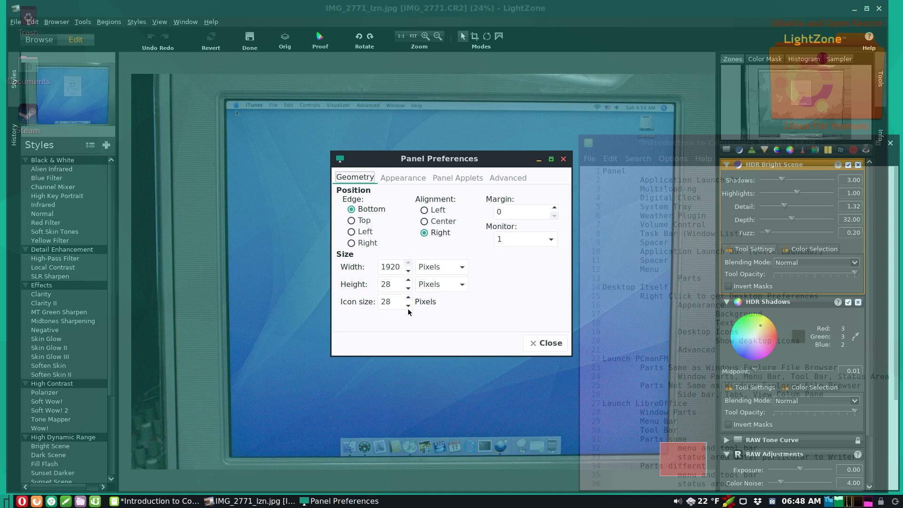
left_click(502, 179)
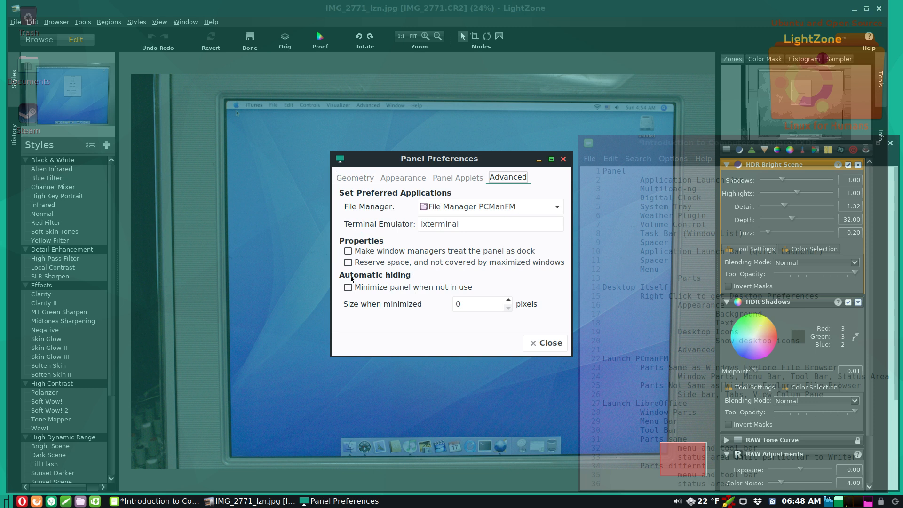
left_click(349, 262)
left_click(349, 251)
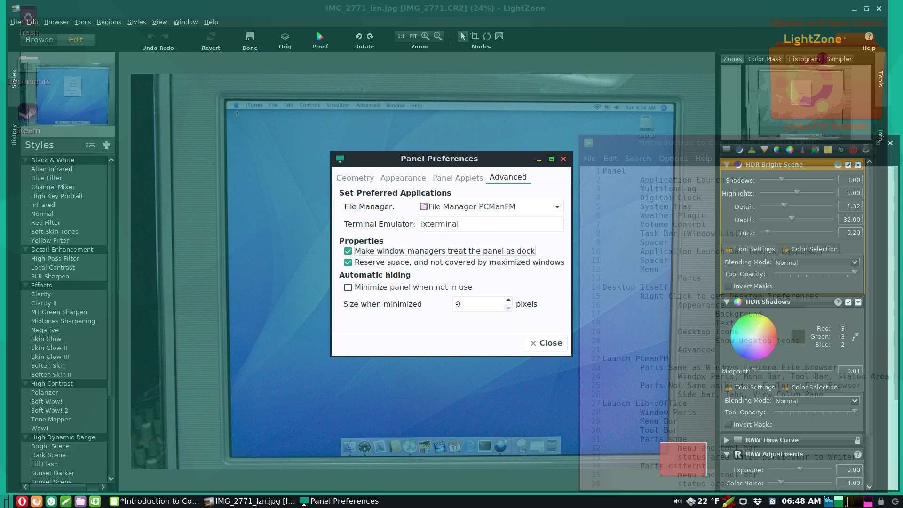
left_click(539, 343)
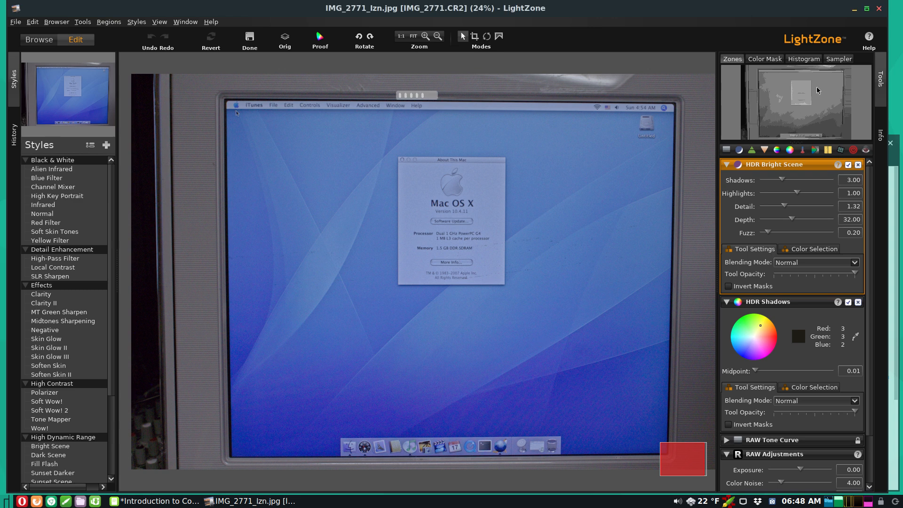
- Maximize LightZone, scroll through its adjustment tools panel, then minimize it to the taskbar
left_click(866, 9)
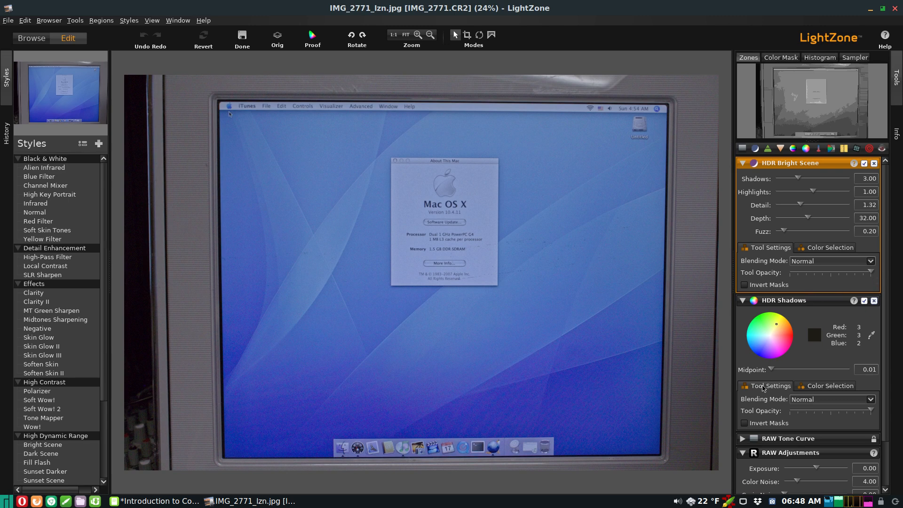
scroll(793, 415, "down", 3)
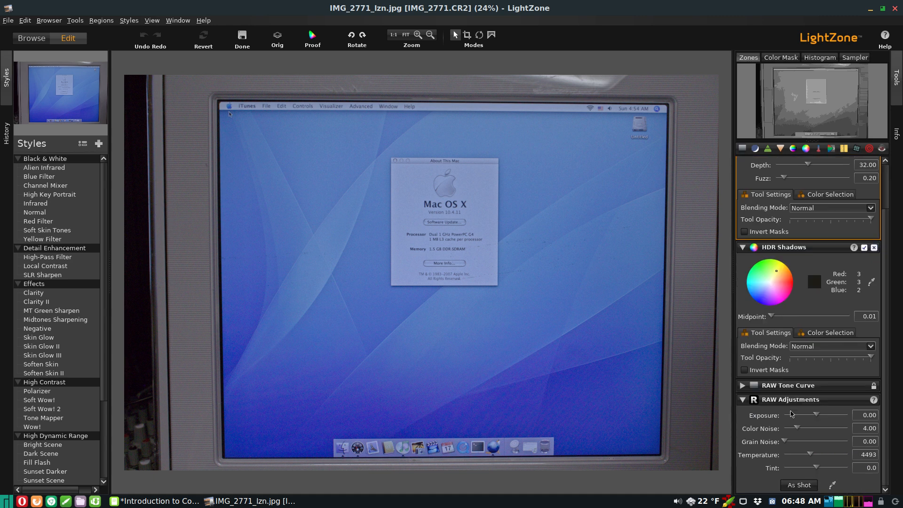
scroll(790, 414, "up", 3)
scroll(790, 413, "down", 3)
scroll(810, 438, "up", 3)
scroll(810, 437, "down", 3)
scroll(810, 437, "up", 3)
scroll(810, 438, "down", 3)
scroll(810, 437, "up", 3)
scroll(810, 438, "down", 3)
scroll(810, 437, "up", 3)
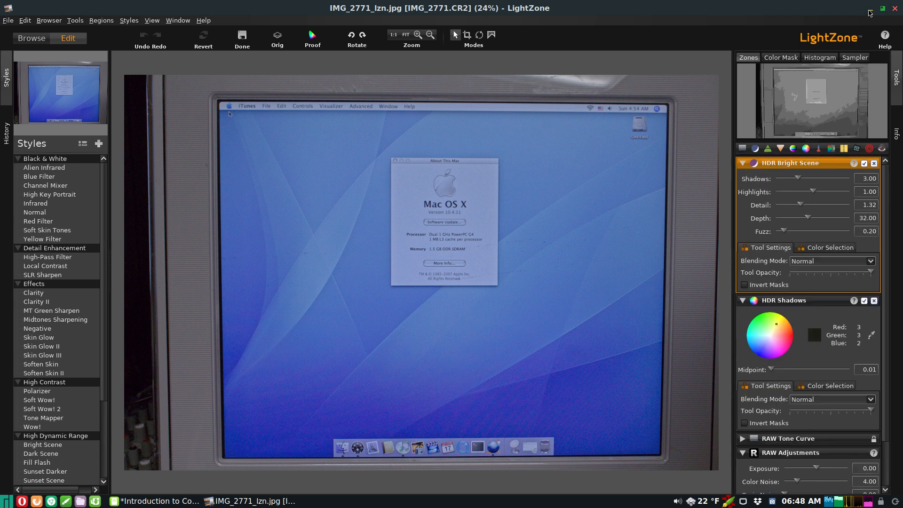
left_click(870, 10)
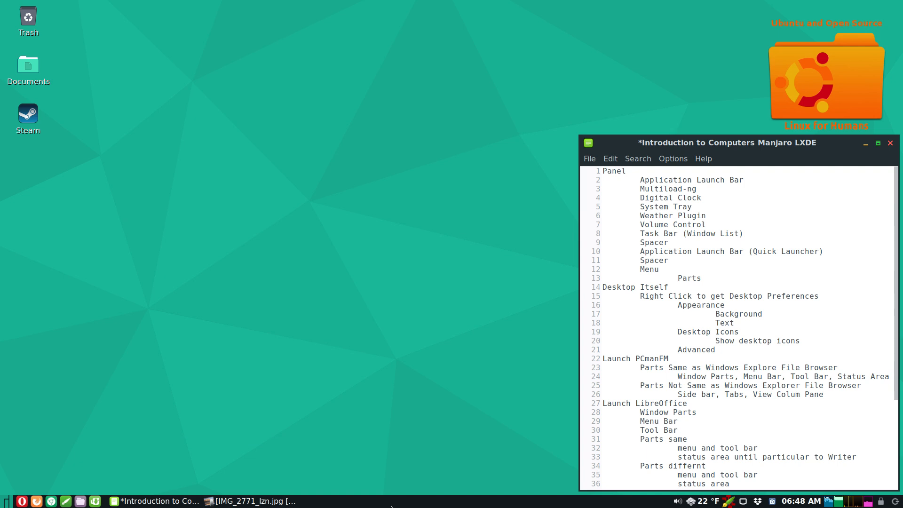
- Reopen Panel Preferences, switch from Advanced to Panel Applets, move the dialog left and scroll the applet list
right_click(391, 507)
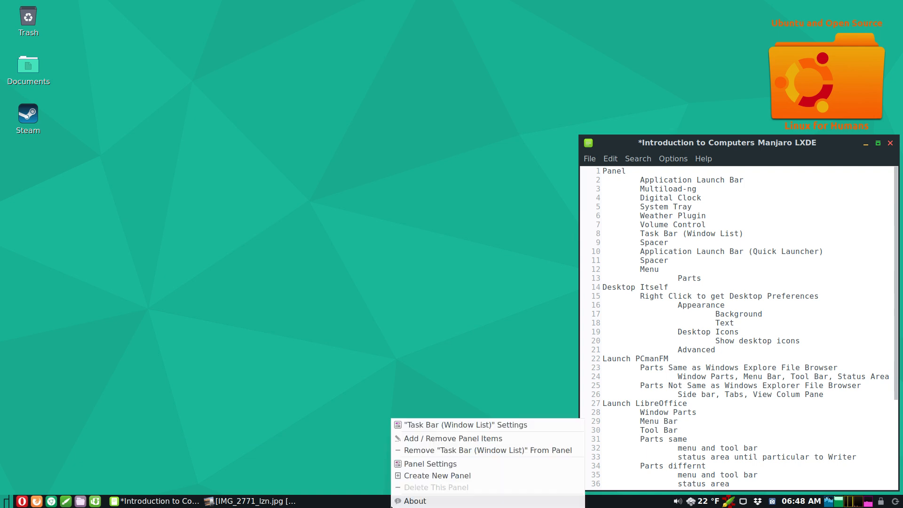
left_click(411, 464)
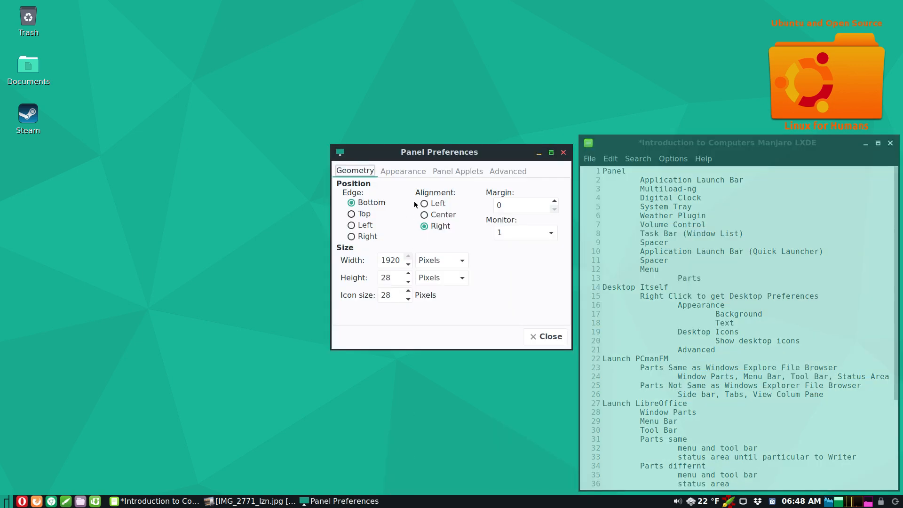
left_click(501, 172)
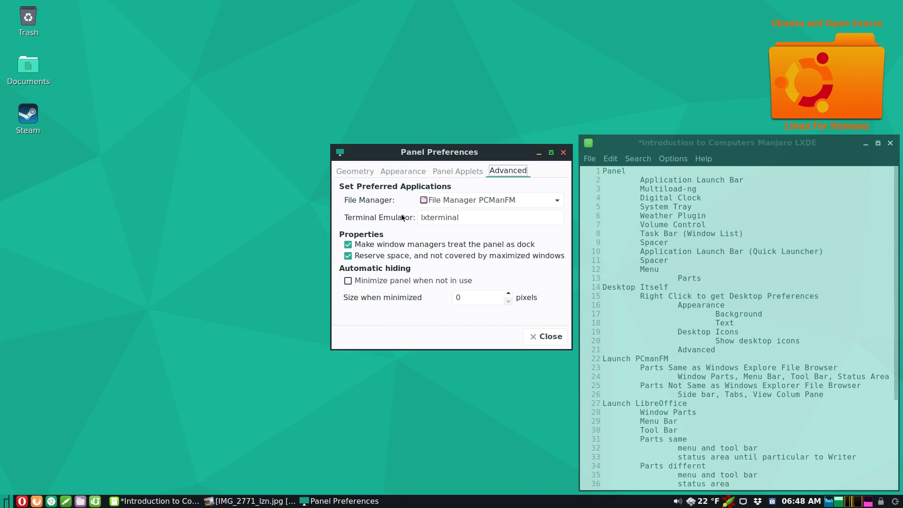
left_click(442, 171)
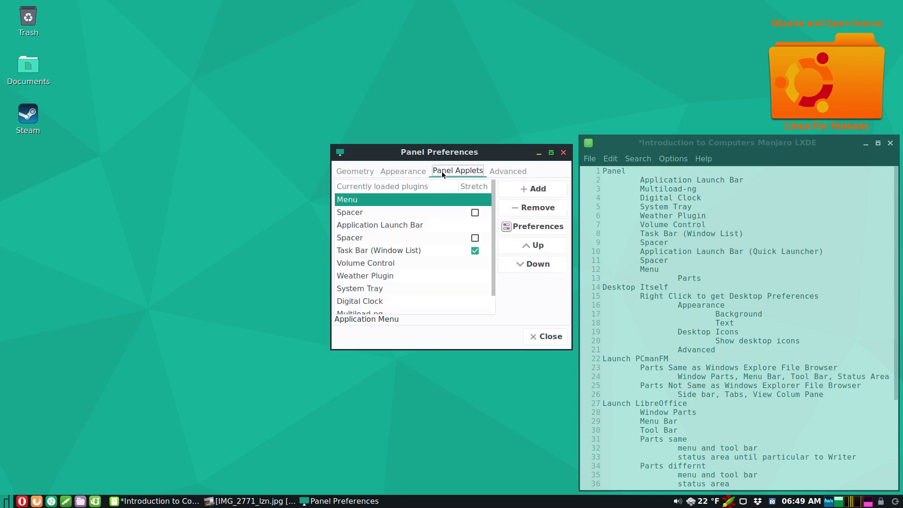
left_click_drag(497, 149, 450, 146)
left_click_drag(444, 200, 453, 221)
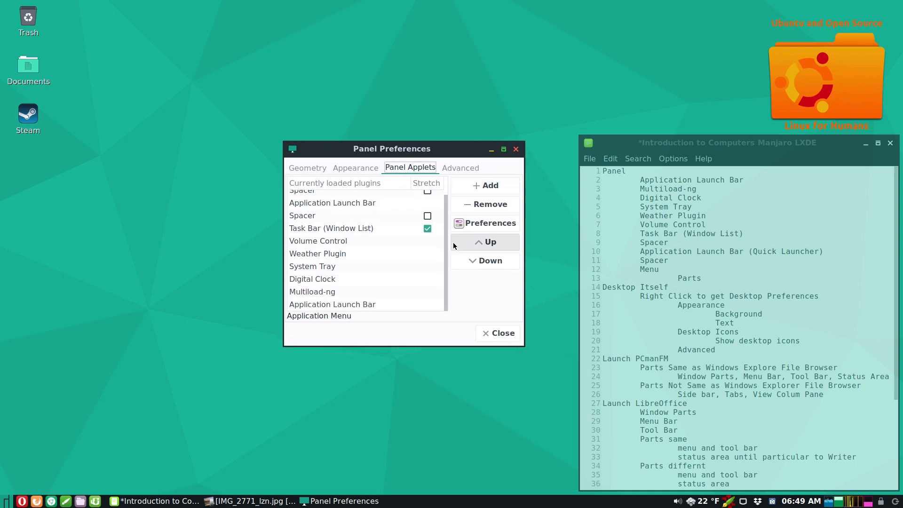
left_click(353, 316)
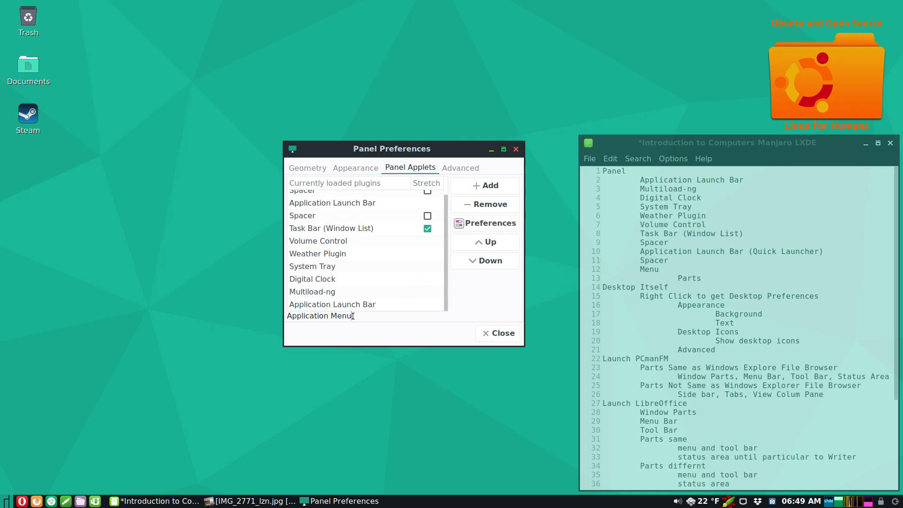
left_click(347, 309)
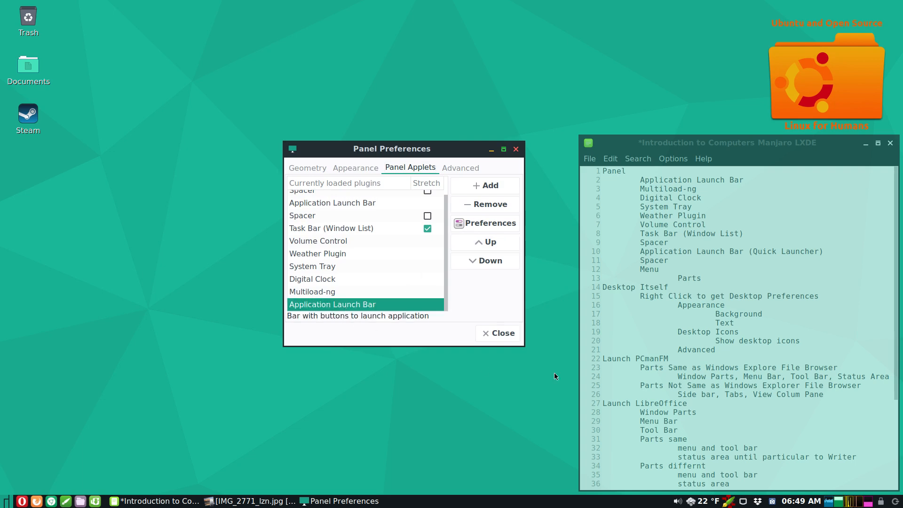
left_click(895, 501)
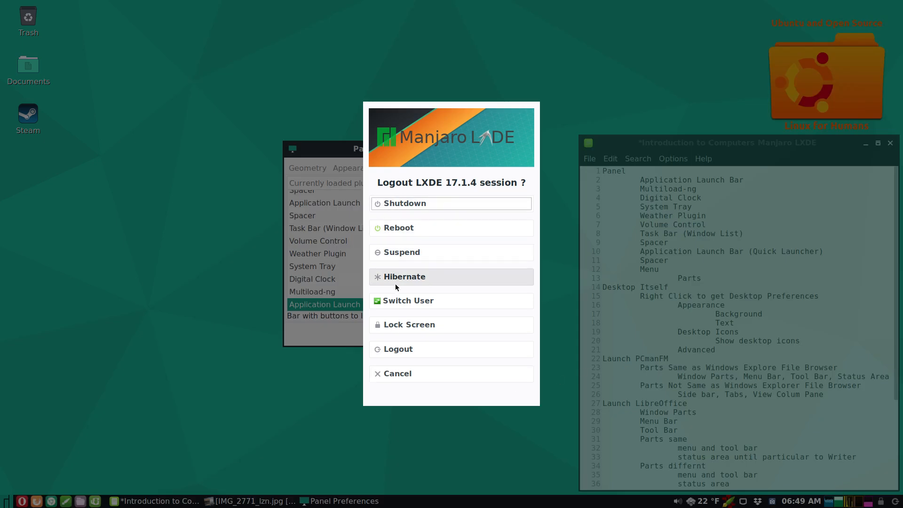
left_click(411, 377)
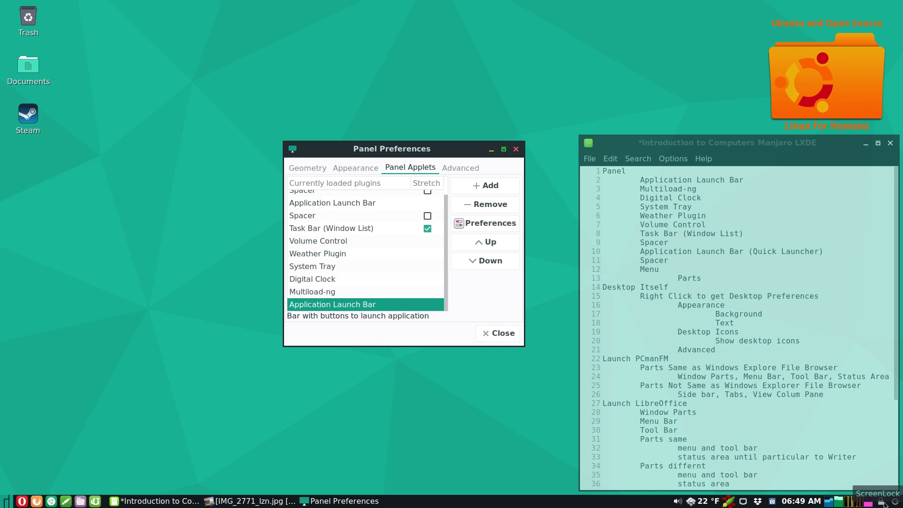
left_click(488, 228)
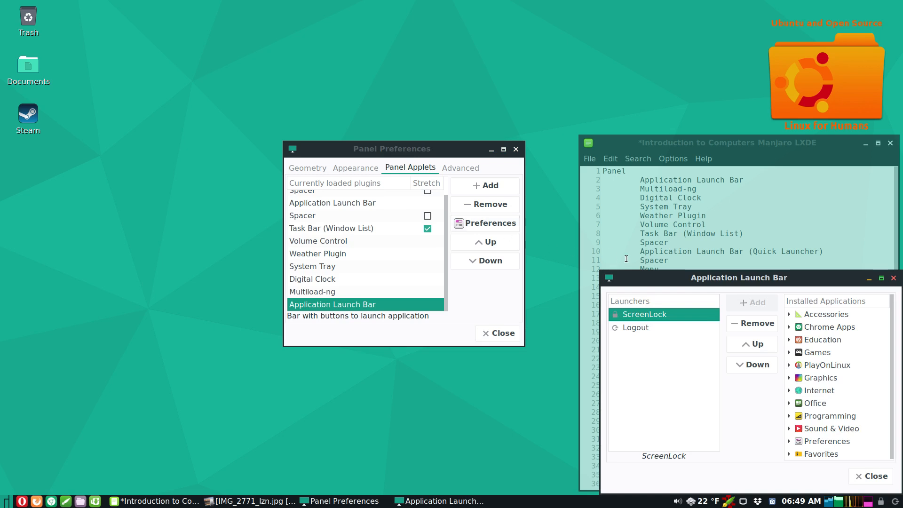
left_click_drag(647, 279, 95, 144)
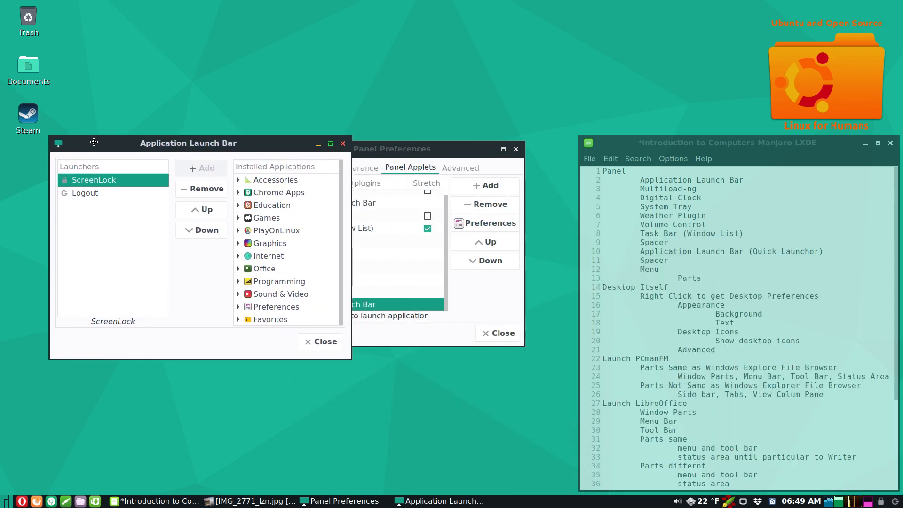
left_click_drag(395, 152, 475, 150)
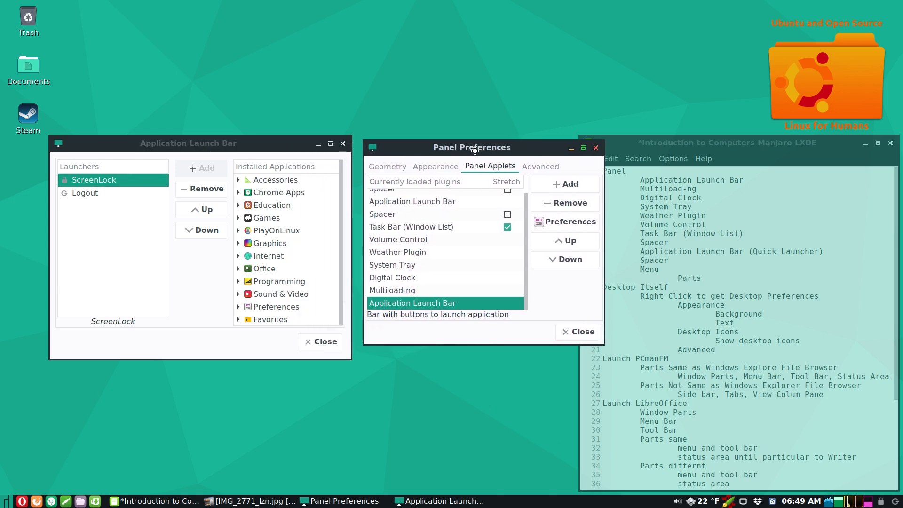
left_click(75, 196)
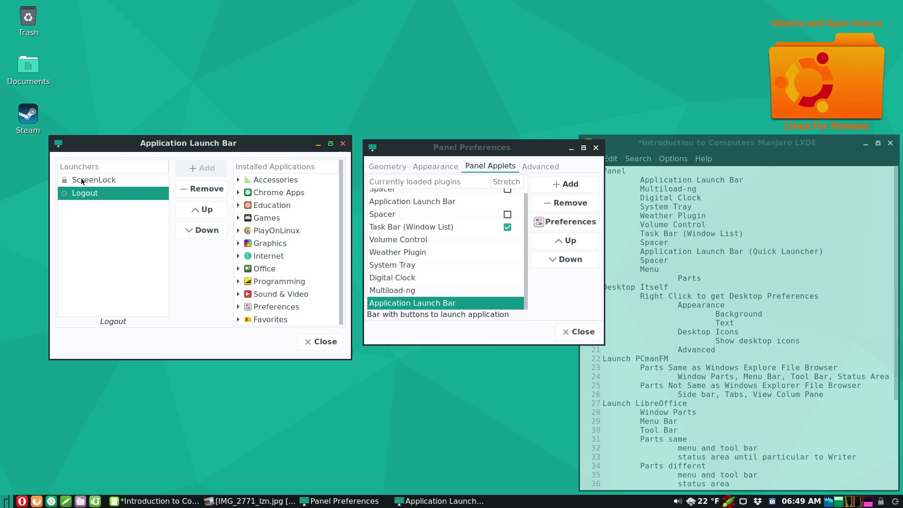
left_click(81, 181)
left_click(86, 192)
left_click(86, 181)
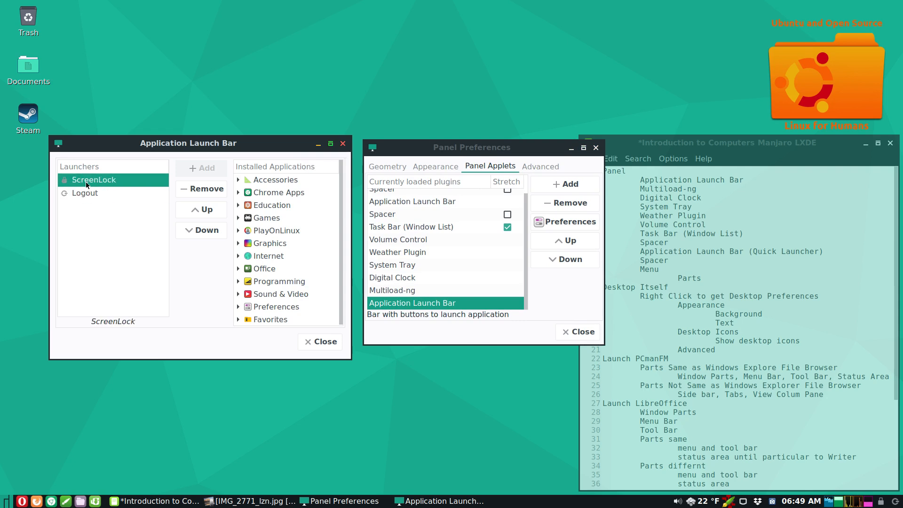
left_click(309, 340)
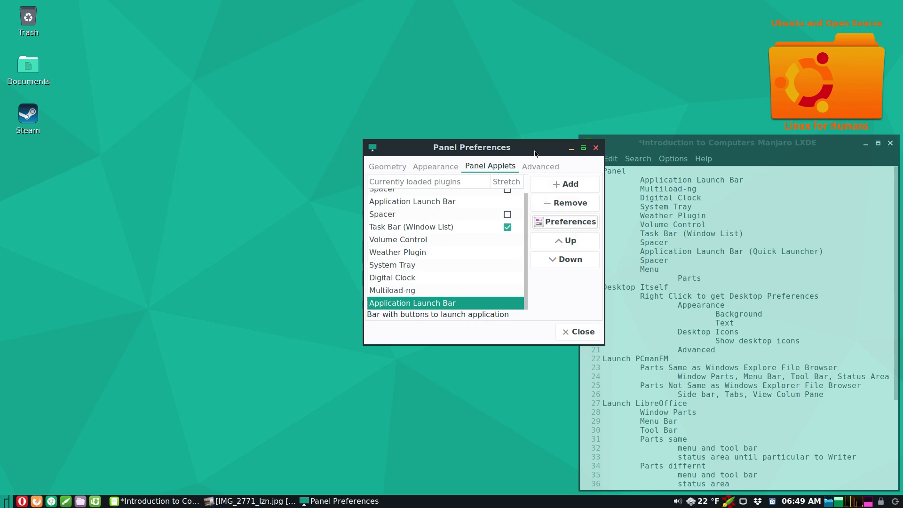
left_click_drag(535, 152, 473, 163)
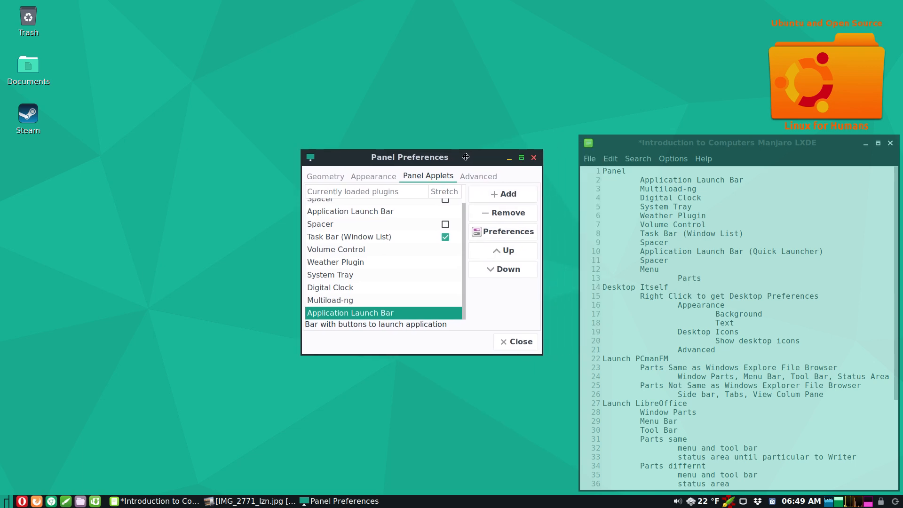
left_click(344, 301)
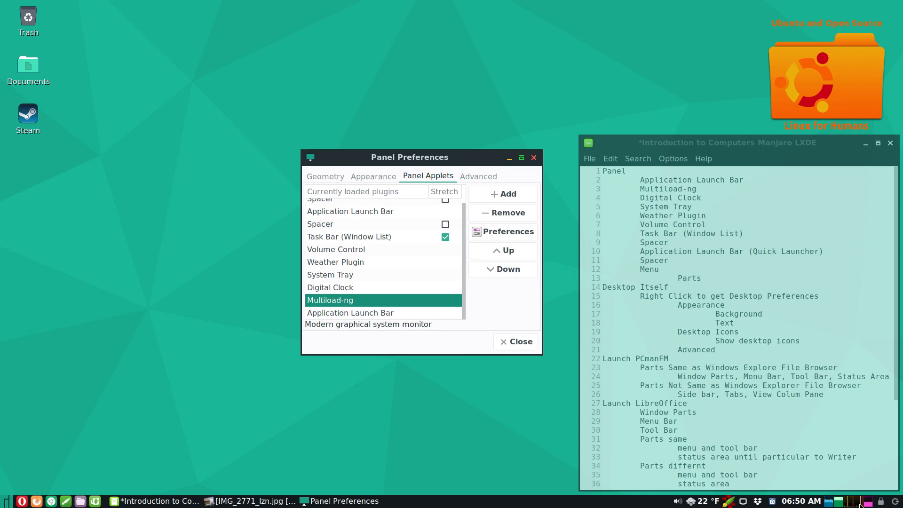
mouse_move(867, 505)
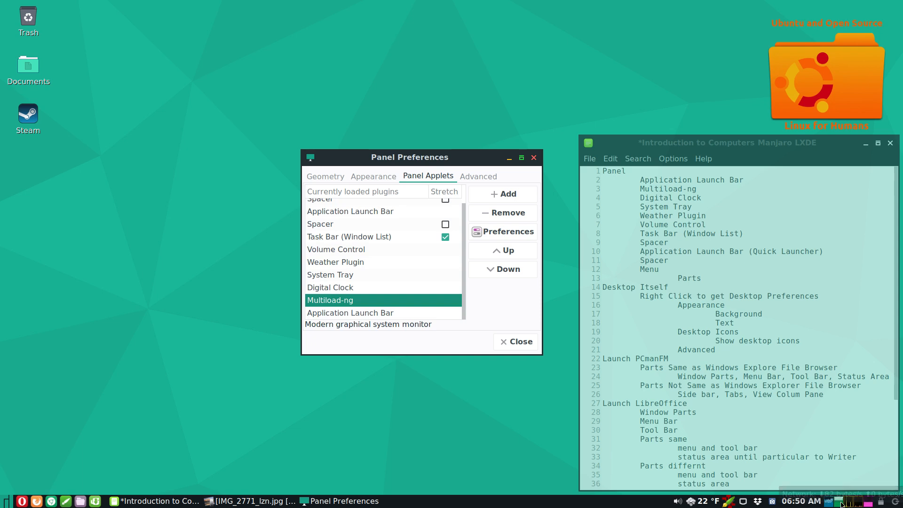
mouse_move(842, 504)
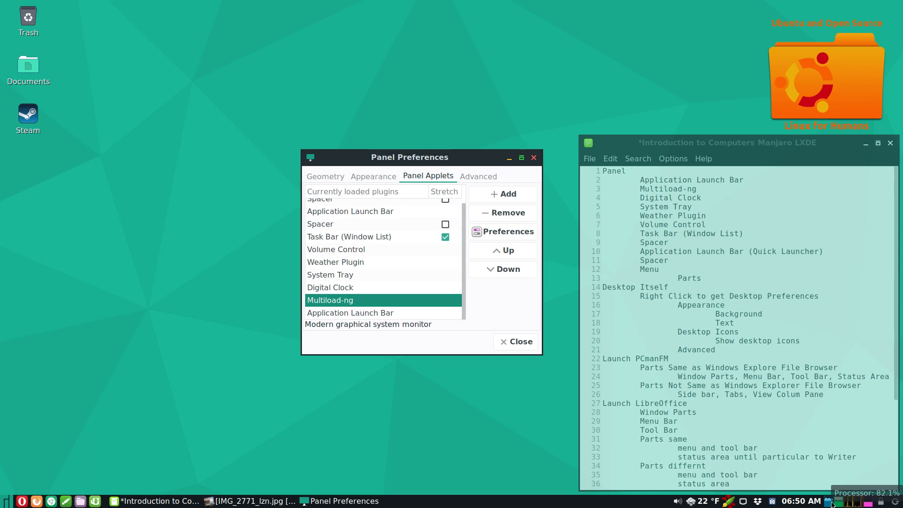
left_click(346, 289)
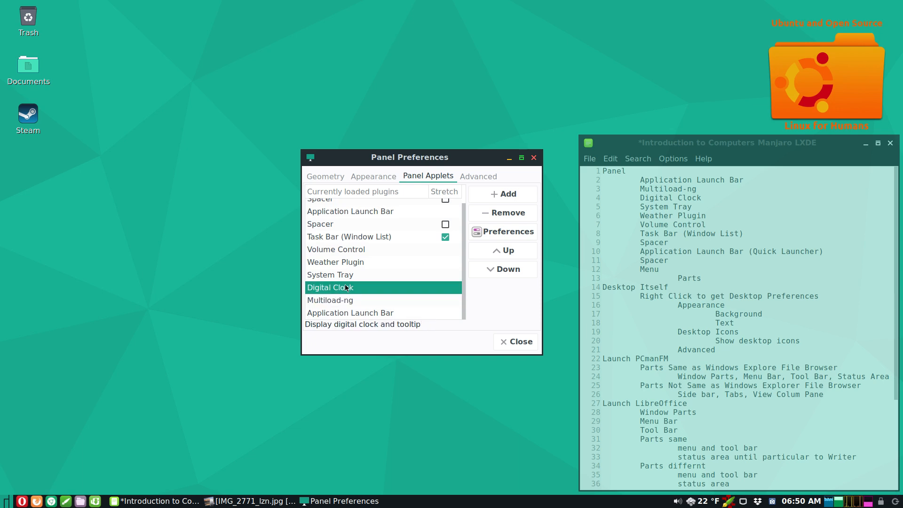
left_click(506, 233)
left_click_drag(632, 334, 314, 175)
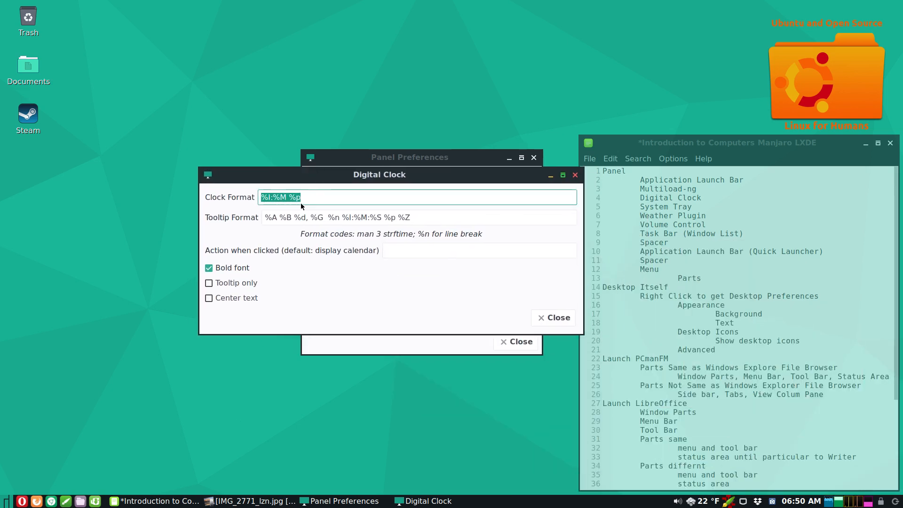
left_click(325, 196)
mouse_move(799, 503)
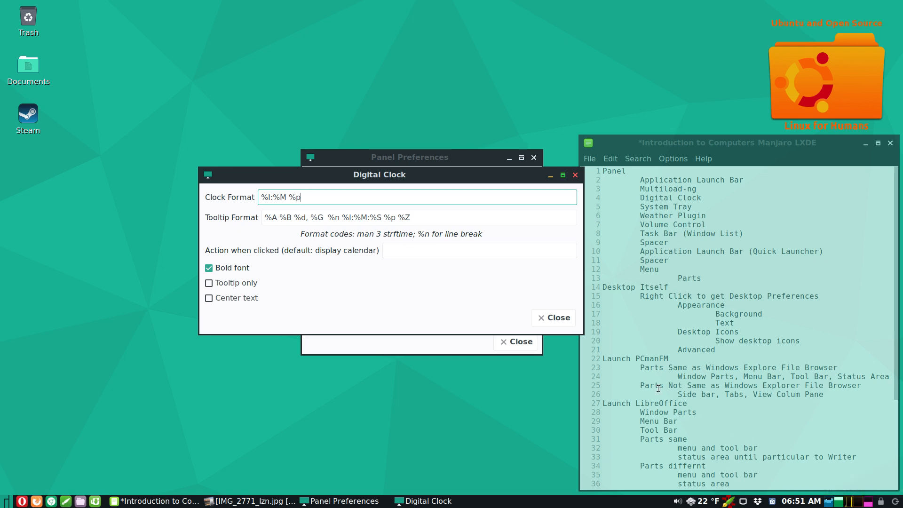
left_click(554, 318)
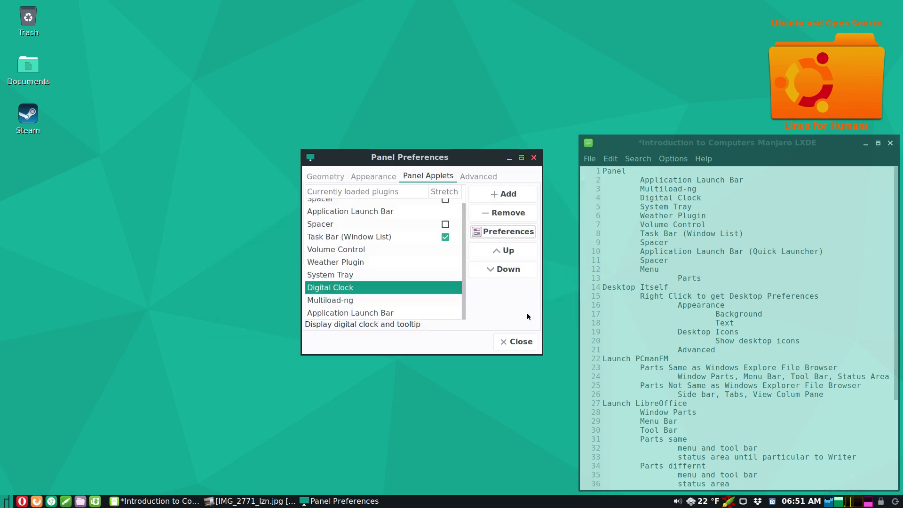
left_click(342, 273)
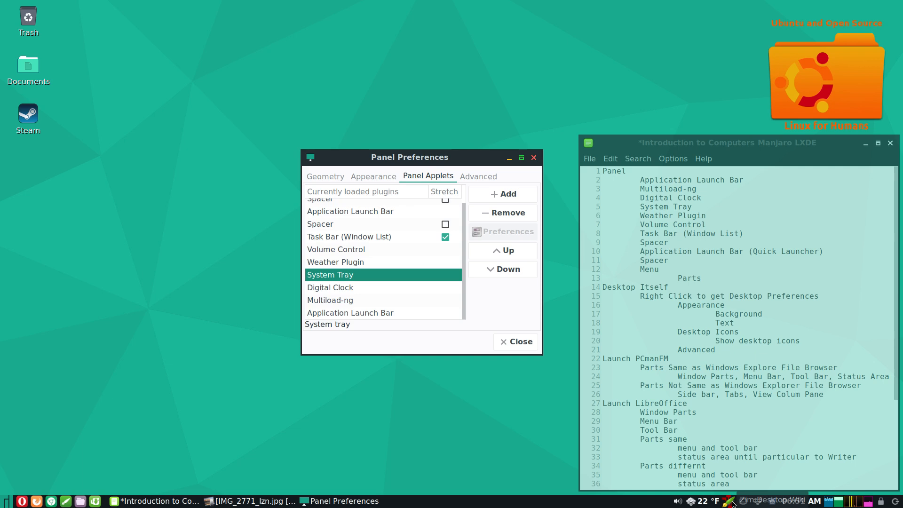
right_click(733, 503)
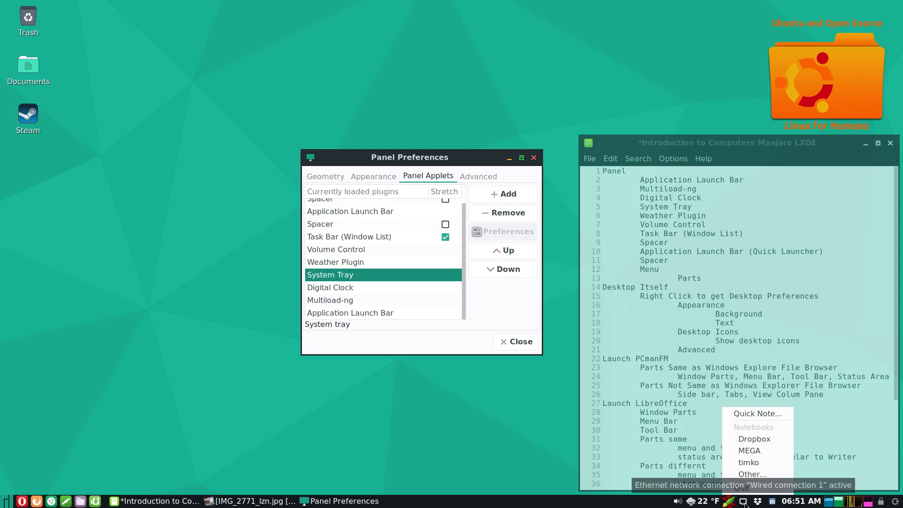
left_click(744, 502)
left_click(744, 503)
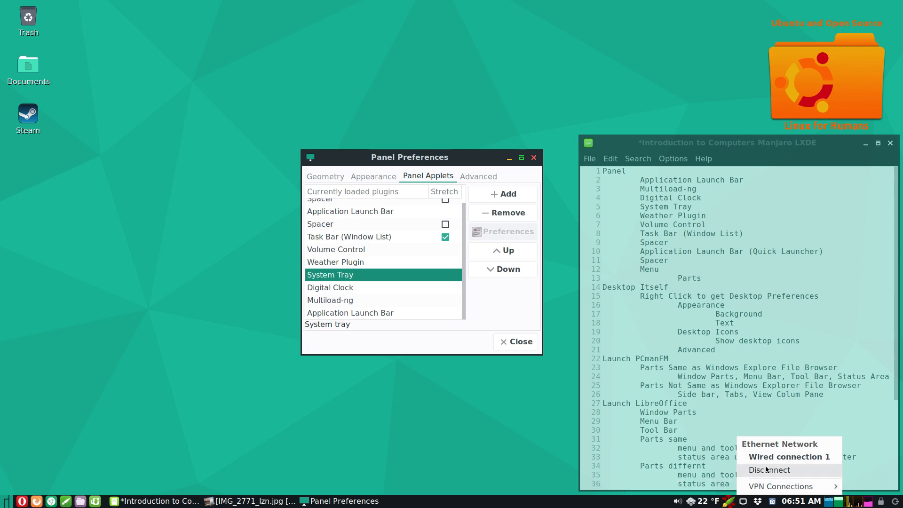
left_click(744, 502)
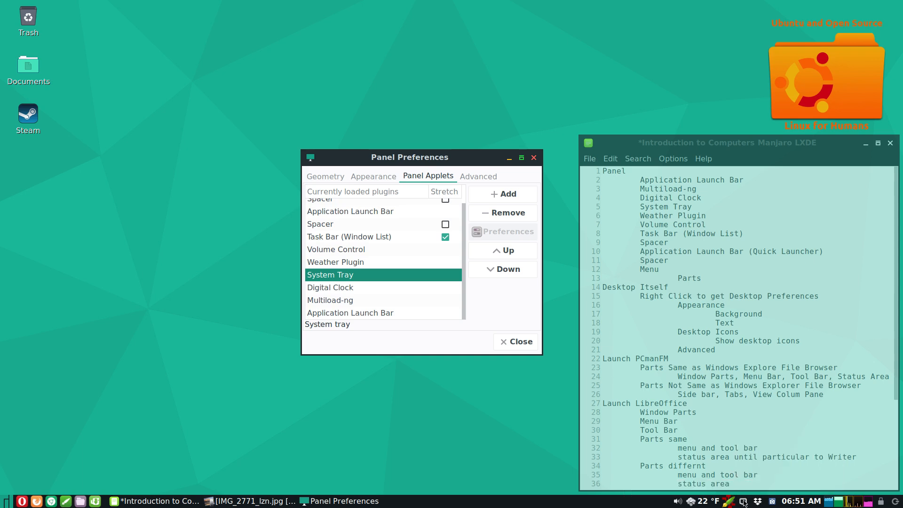
right_click(744, 502)
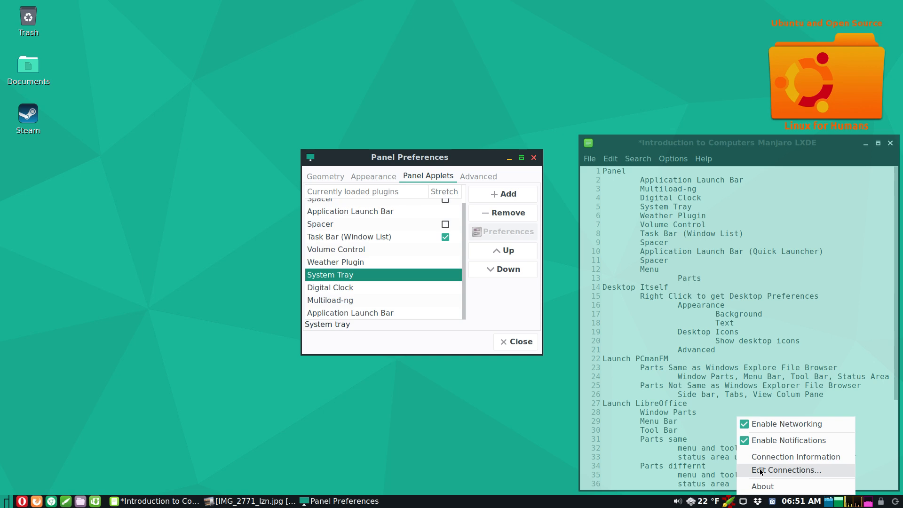
left_click(795, 456)
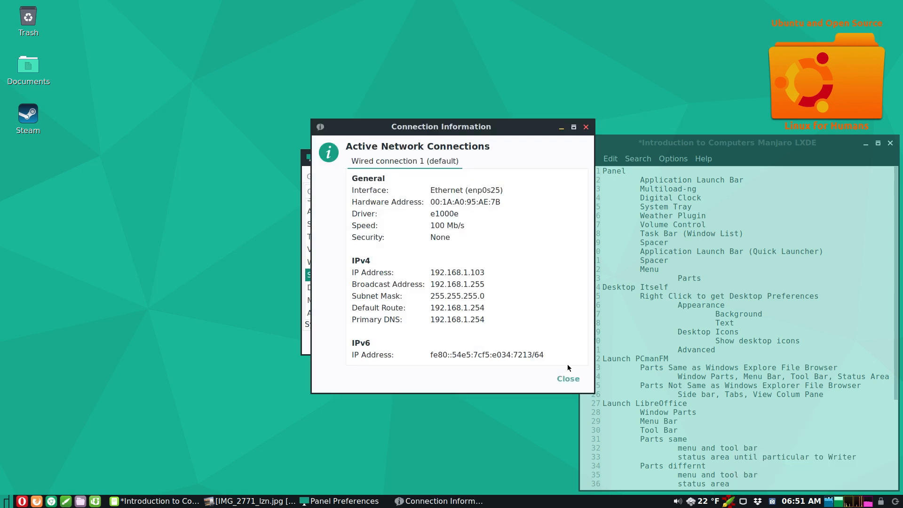
left_click(569, 379)
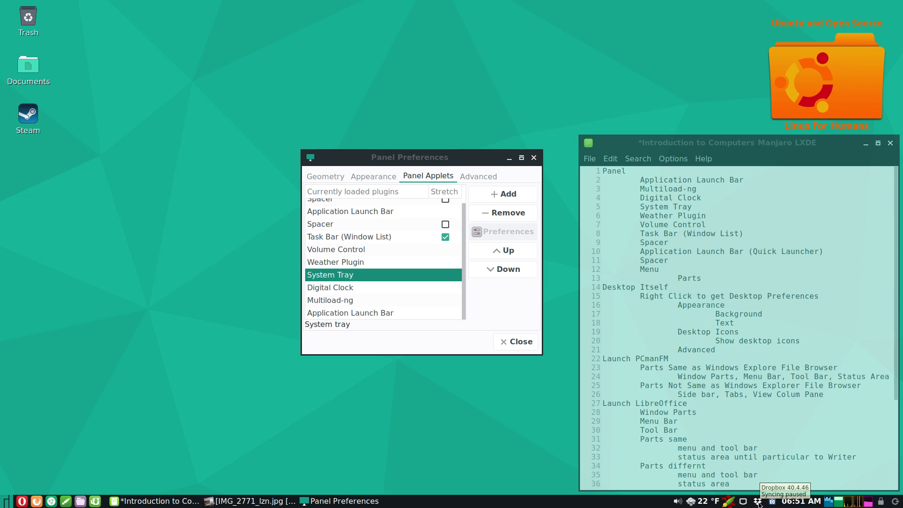
- Open the Dropbox tray options and dismiss them, twice
left_click(757, 503)
left_click(502, 440)
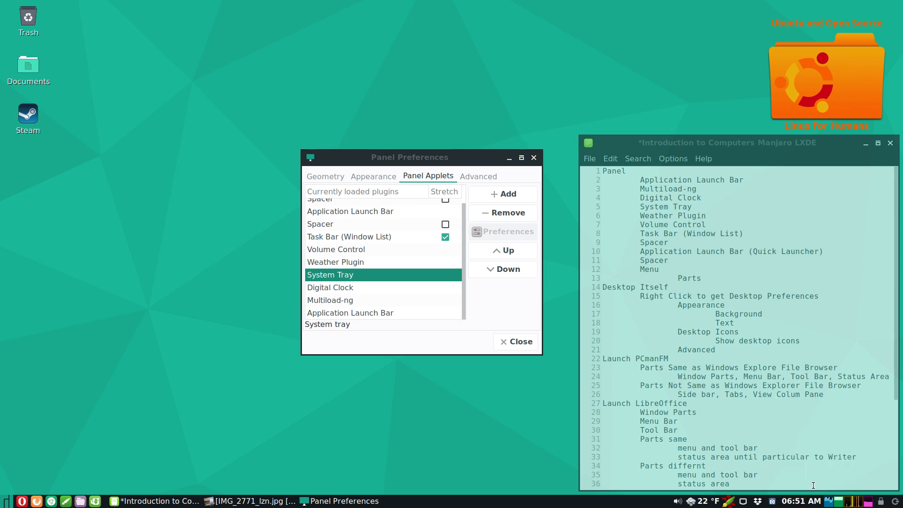
left_click(761, 504)
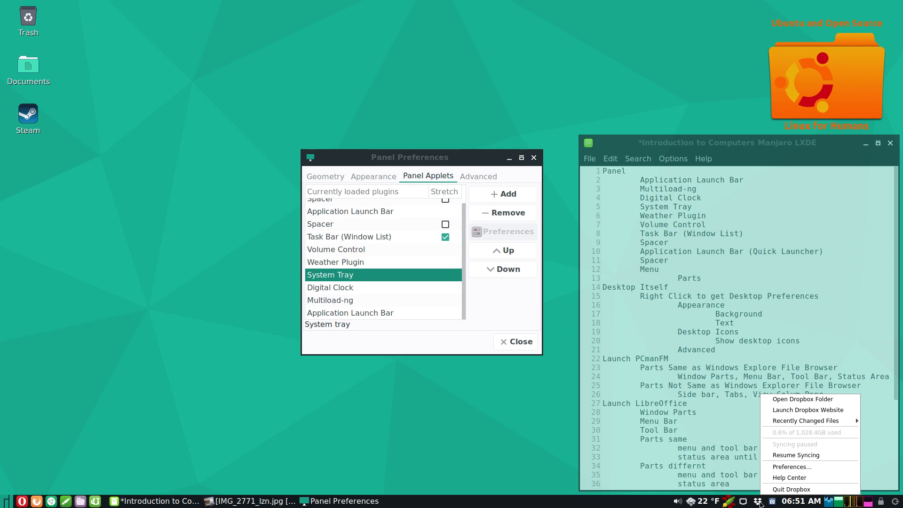
left_click(502, 414)
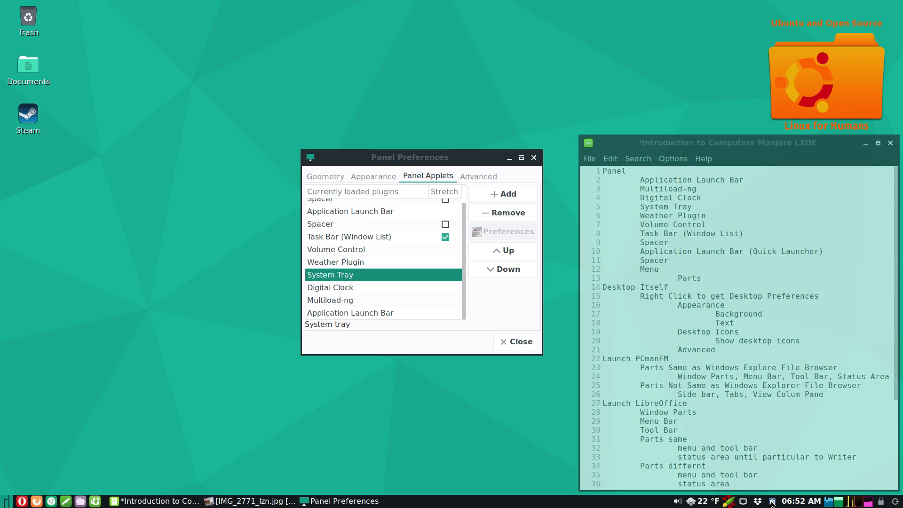
- Hide the SimpleScreenRecorder window from its tray menu, then view the Weather Plugin's description
left_click(771, 501)
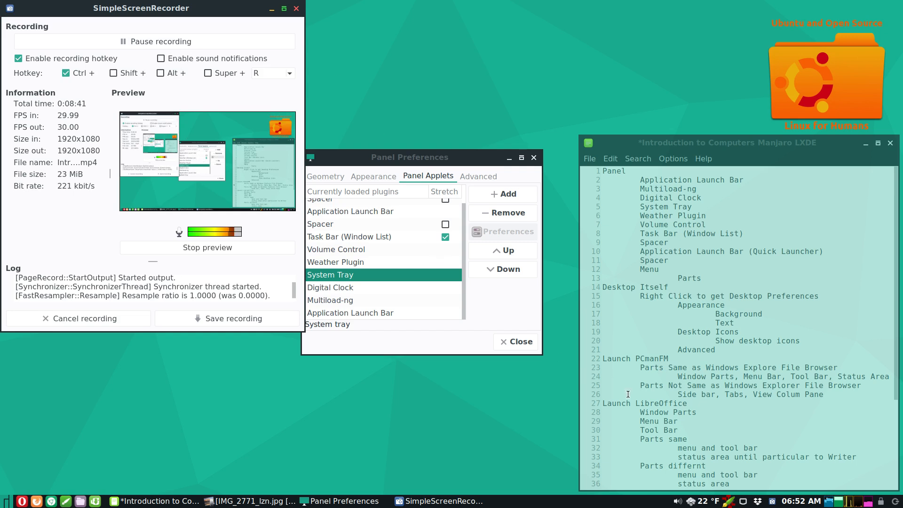
right_click(774, 504)
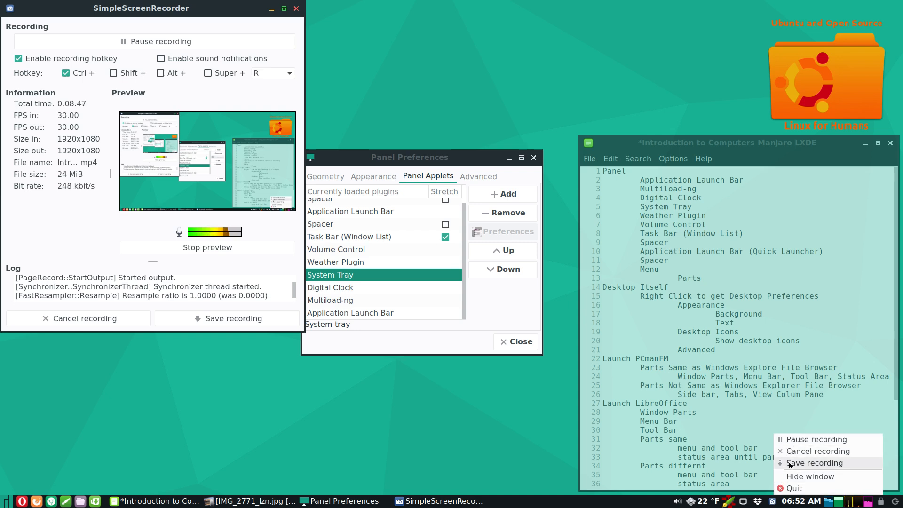
left_click(789, 478)
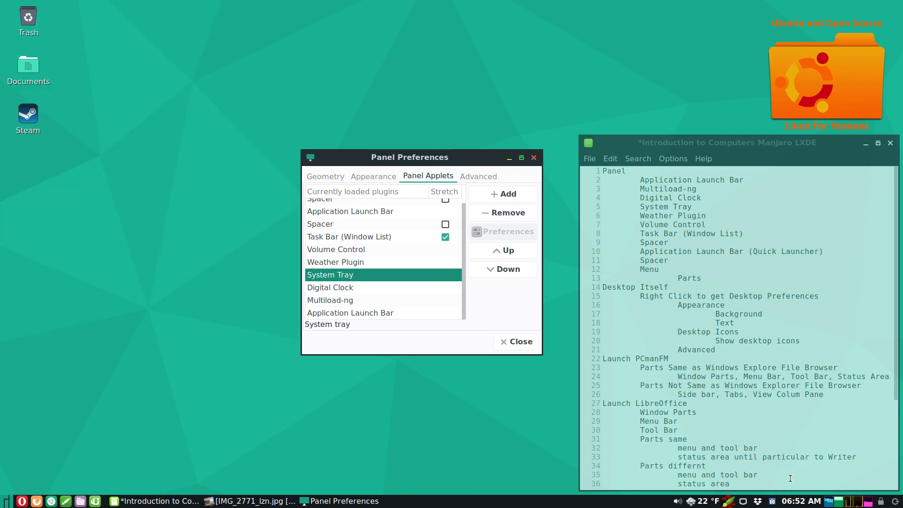
left_click(348, 264)
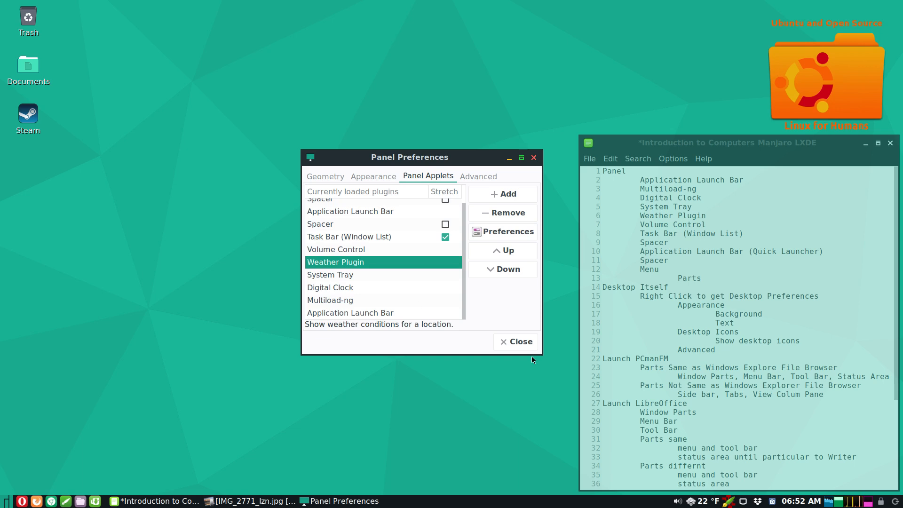
mouse_move(705, 504)
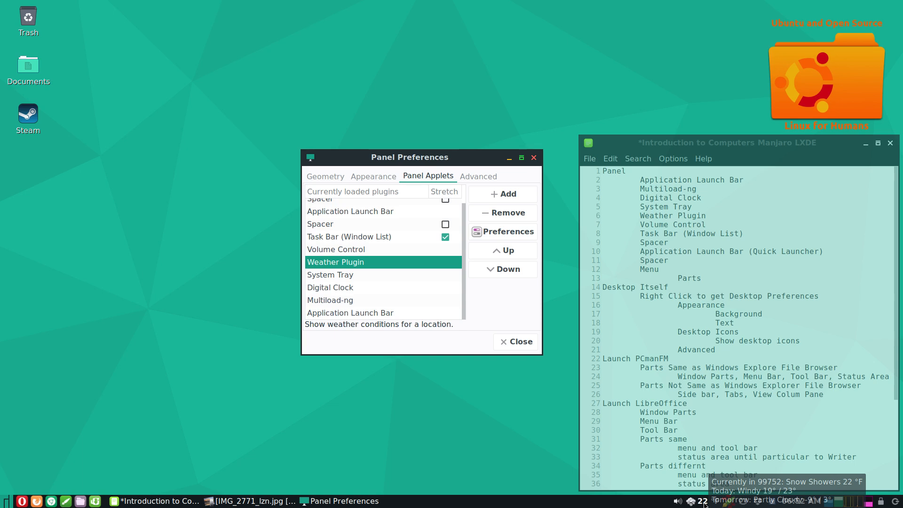
left_click(704, 505)
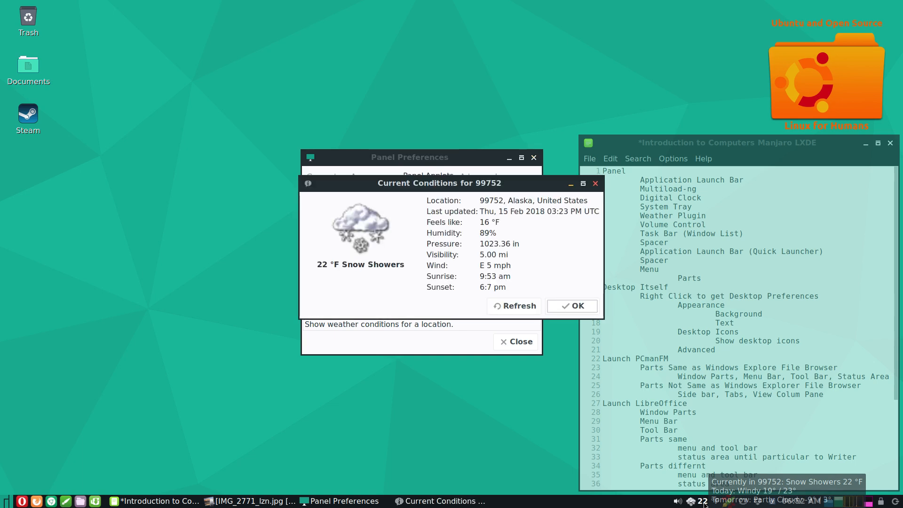
left_click(552, 307)
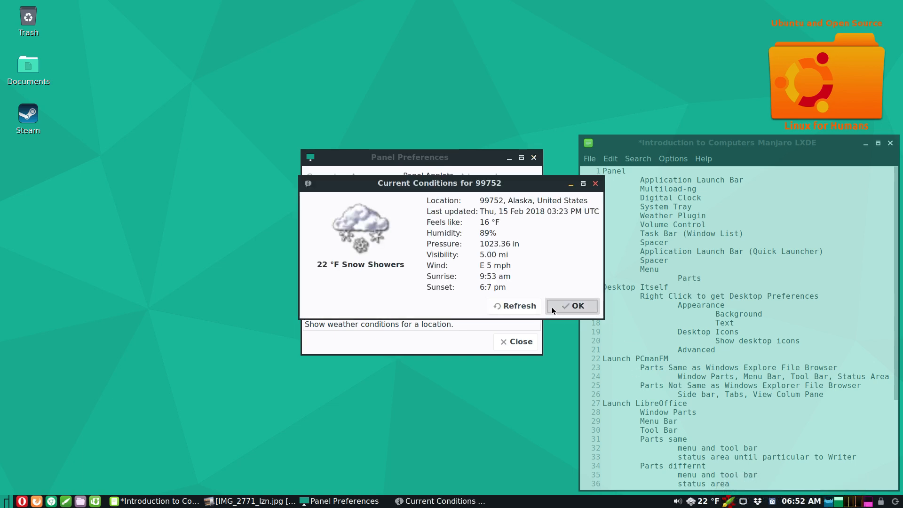
right_click(701, 503)
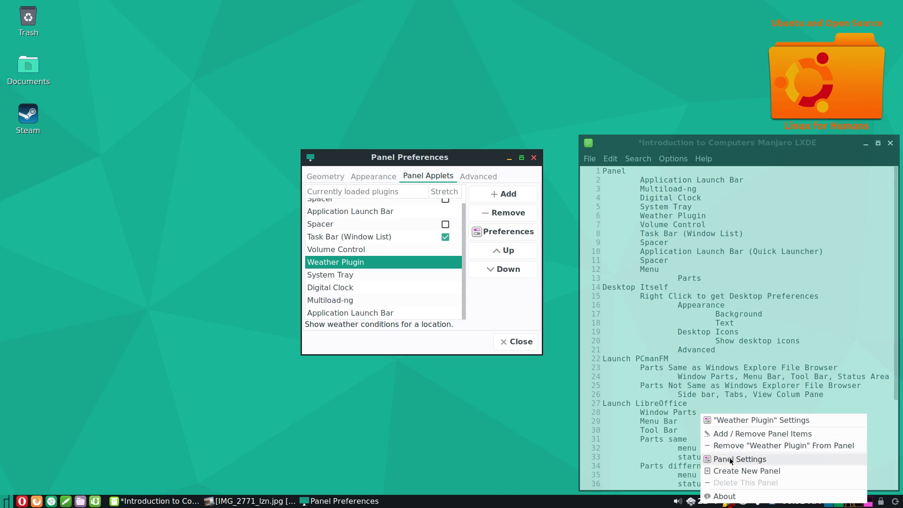
left_click(426, 434)
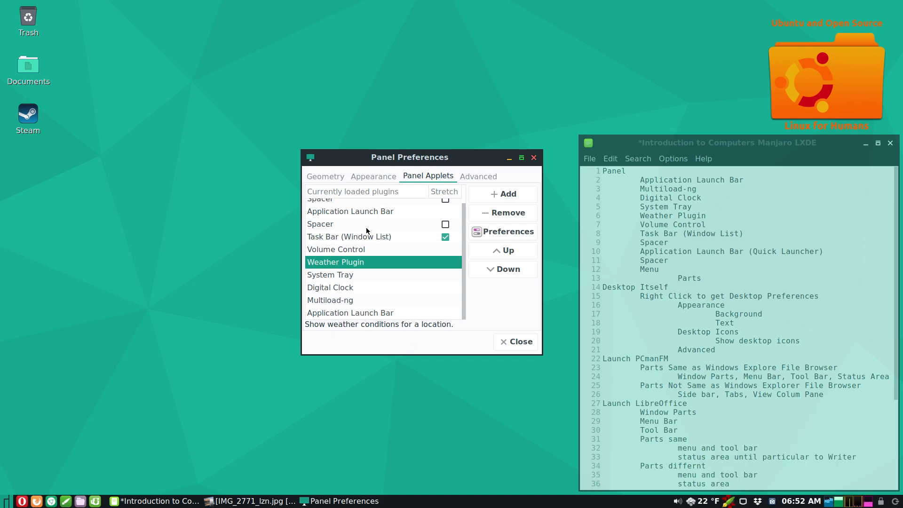
- View Volume Control, scroll the volume down from 5 to 3, then select Task Bar (Window List)
left_click(361, 249)
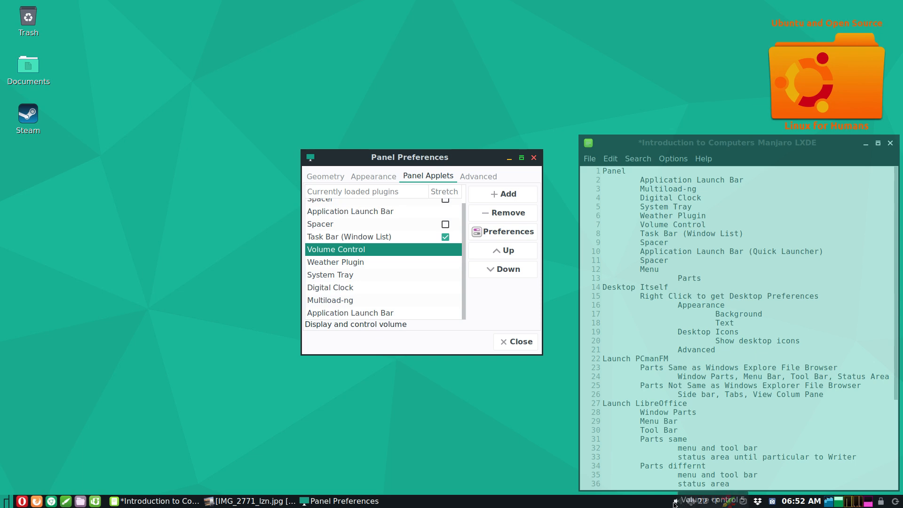
scroll(674, 504, "down", 2)
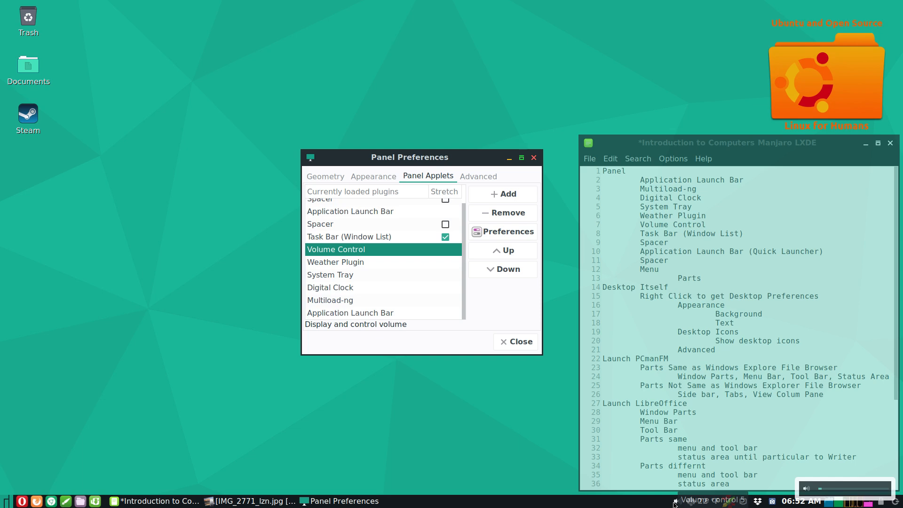
left_click(471, 383)
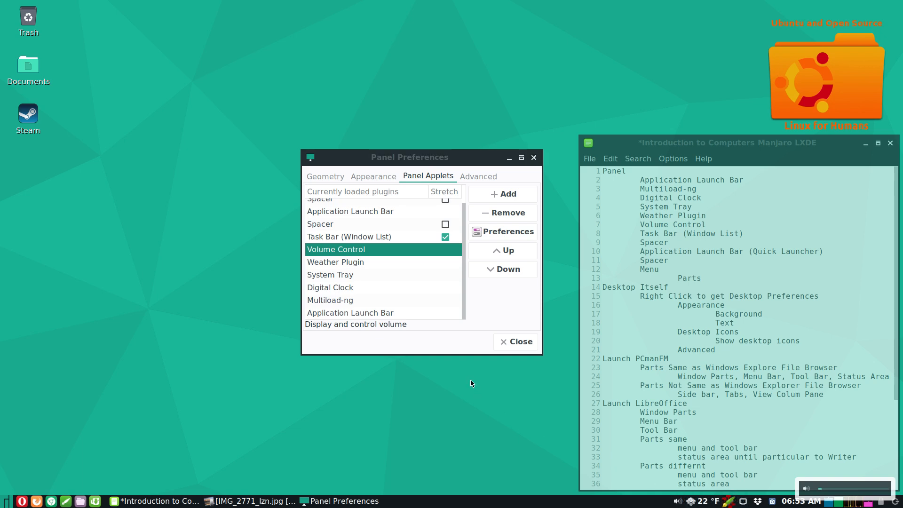
left_click(336, 239)
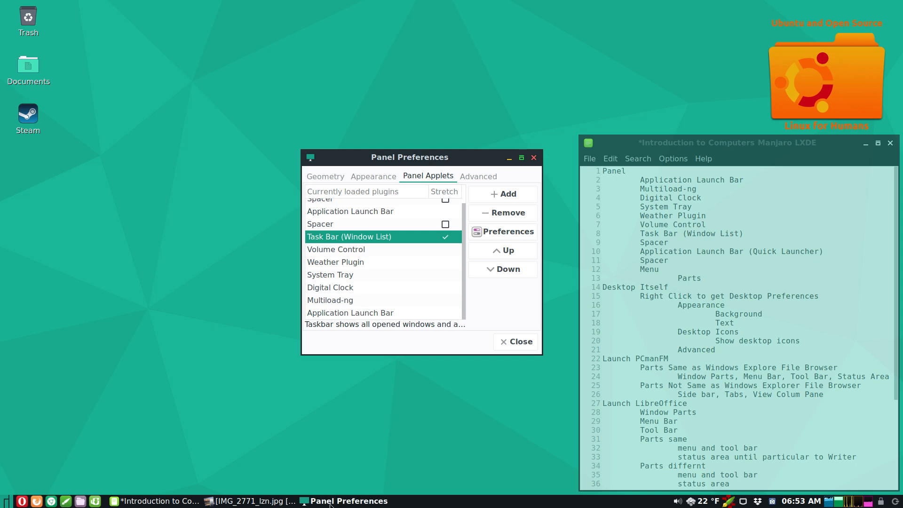
- Minimize and restore the LightZone, notes editor and Panel Preferences windows from their taskbar buttons
left_click(249, 503)
left_click(249, 503)
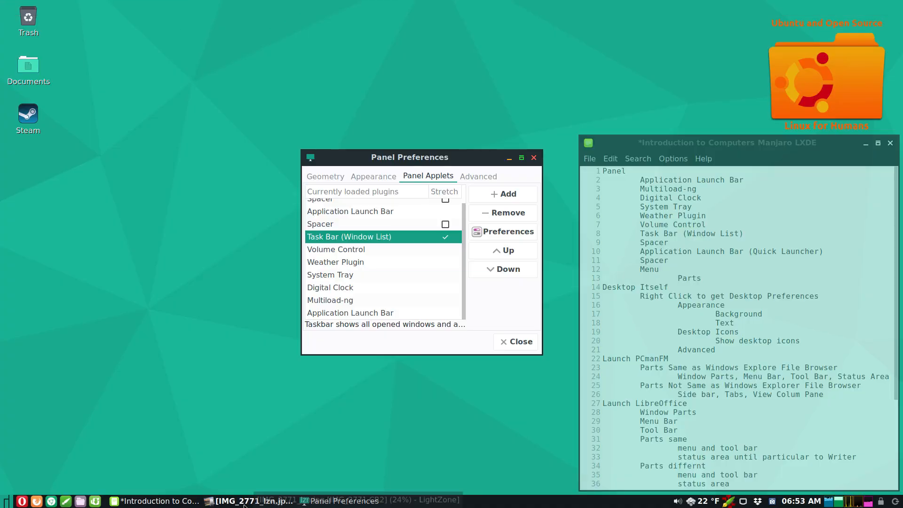
left_click(175, 503)
left_click(175, 503)
left_click(176, 503)
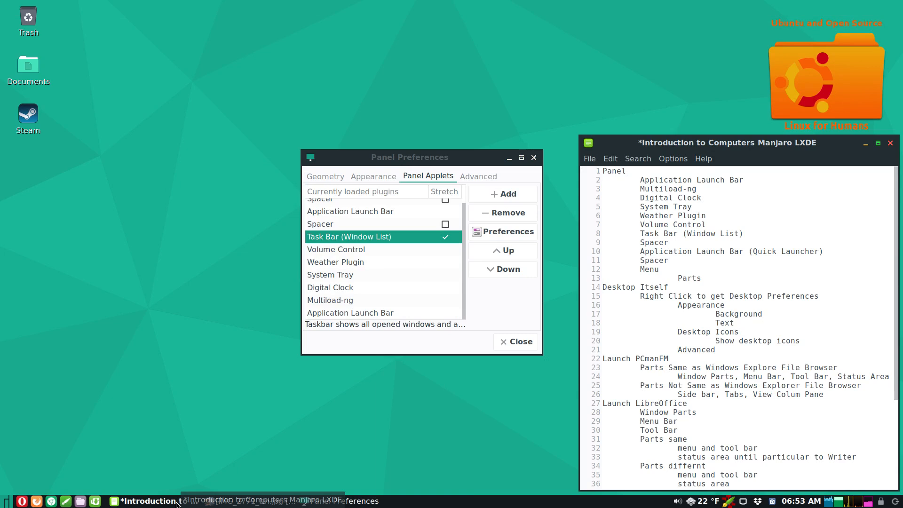
left_click(176, 503)
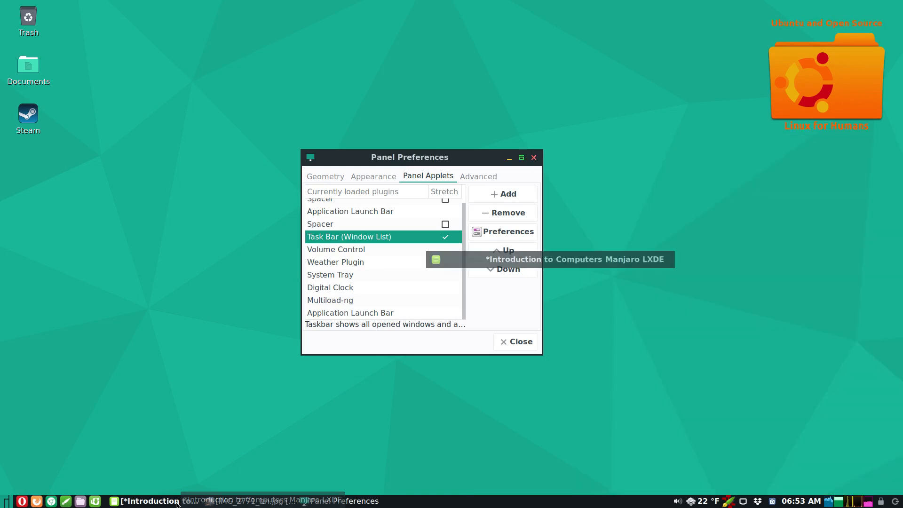
left_click(175, 503)
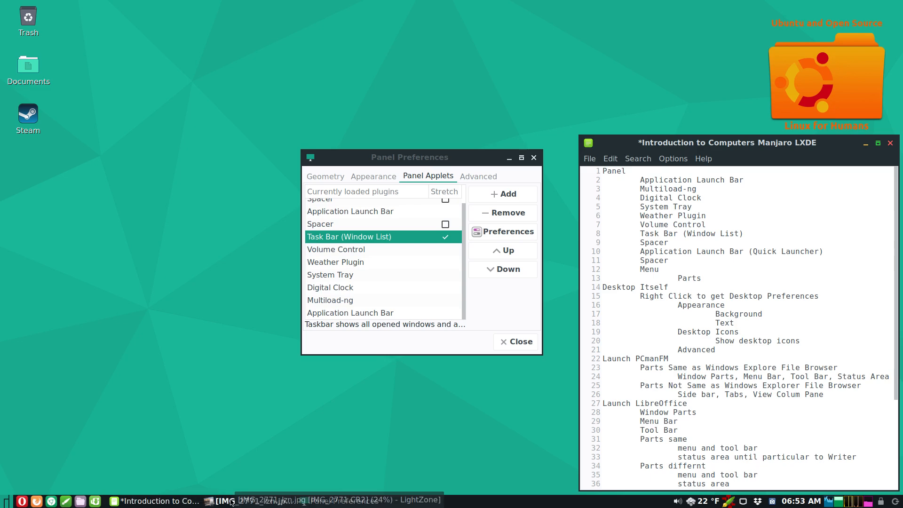
left_click(231, 501)
left_click(231, 501)
left_click(231, 501)
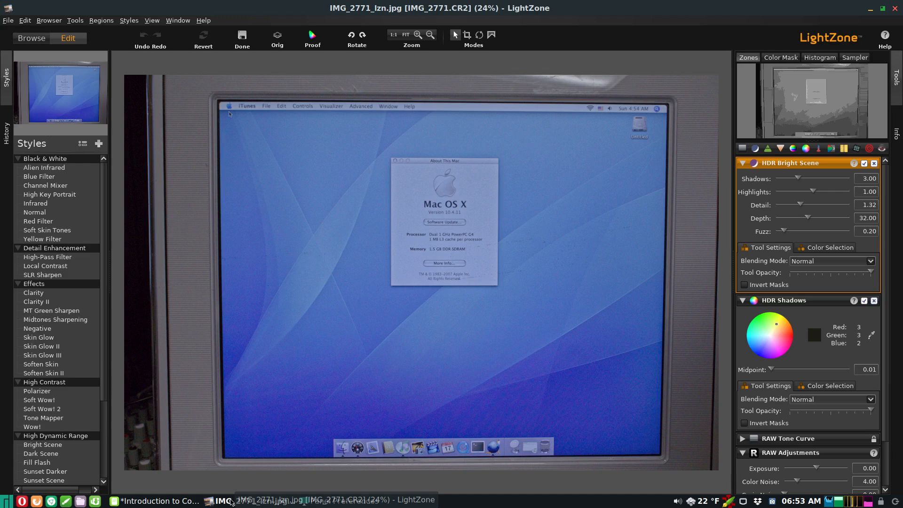
left_click(317, 504)
left_click(317, 505)
left_click(317, 504)
left_click(277, 504)
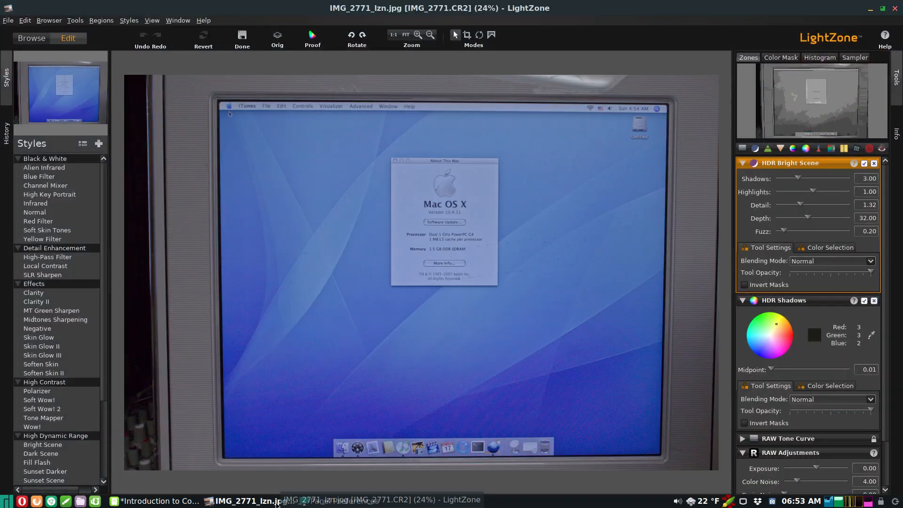
left_click(277, 504)
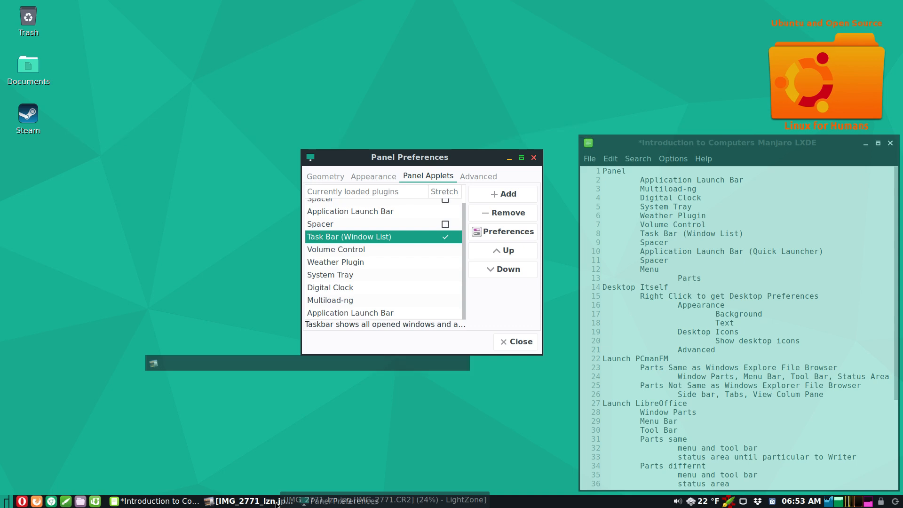
- Close the LightZone IMG_2771_lzn.jpg window from its taskbar menu, then activate the notes editor
right_click(220, 501)
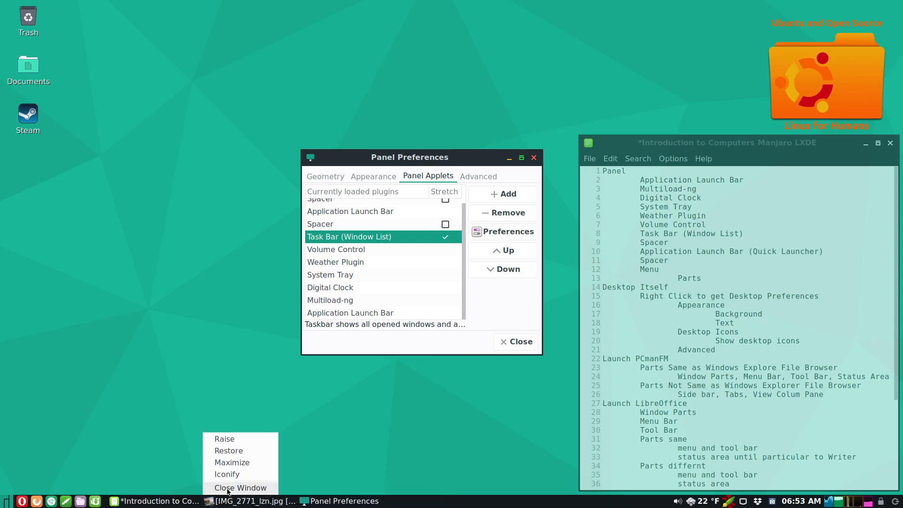
left_click(227, 492)
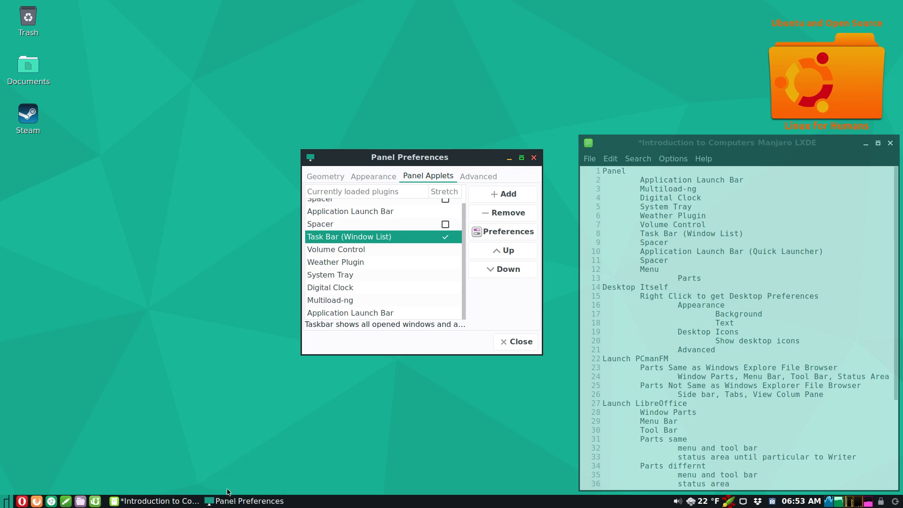
left_click(776, 147)
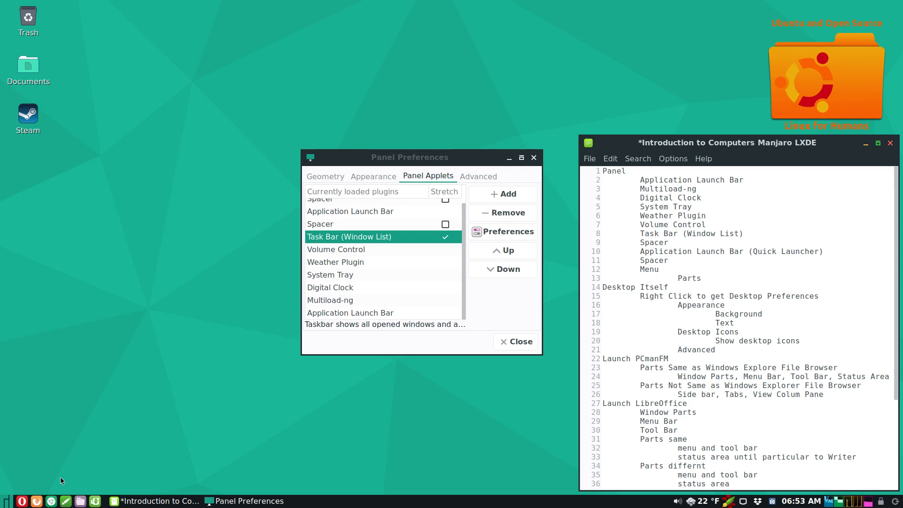
- View Spacer and Application Launch Bar descriptions, open the launcher settings, reposition both windows, then close the launcher settings
left_click(325, 224)
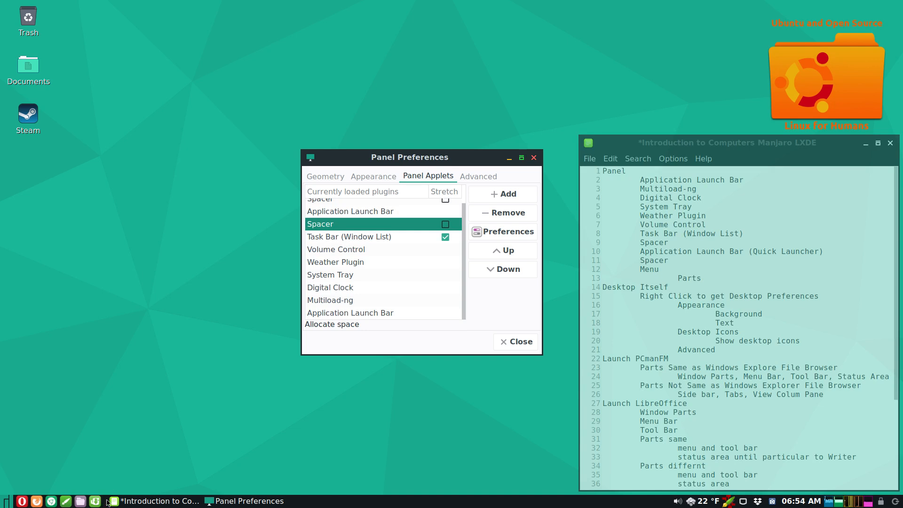
left_click(343, 213)
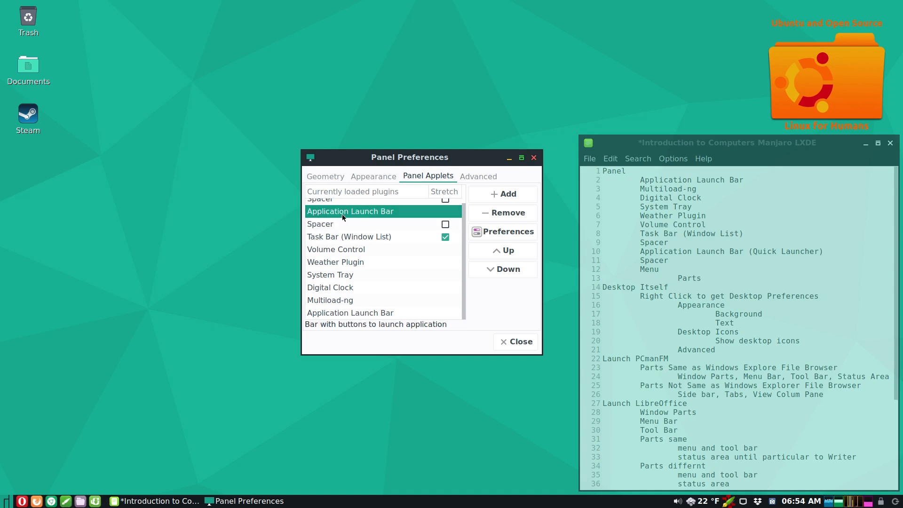
left_click(511, 231)
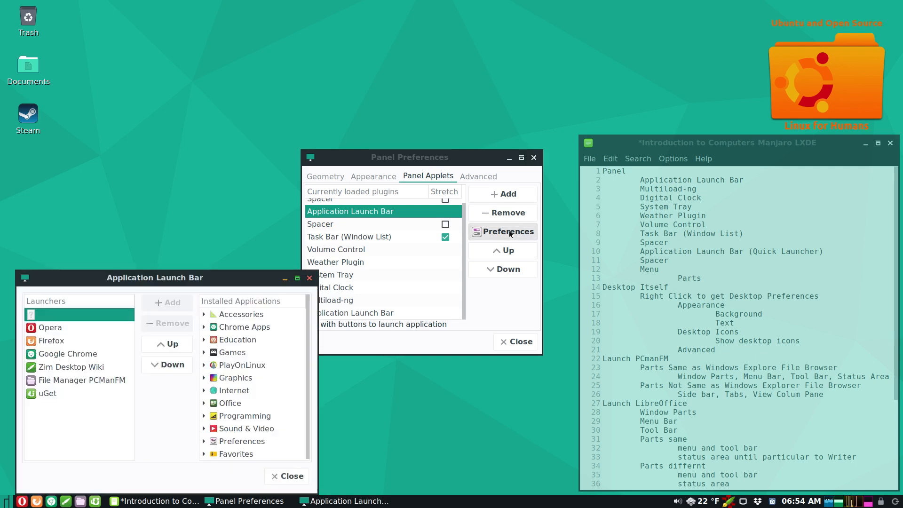
left_click_drag(234, 281, 224, 192)
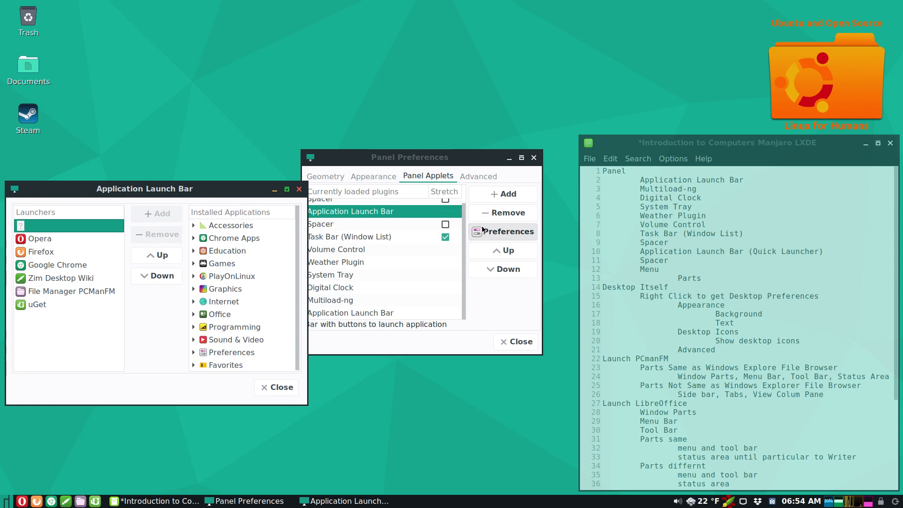
mouse_move(378, 157)
left_mouse_down()
mouse_move(392, 160)
mouse_move(388, 167)
left_mouse_up()
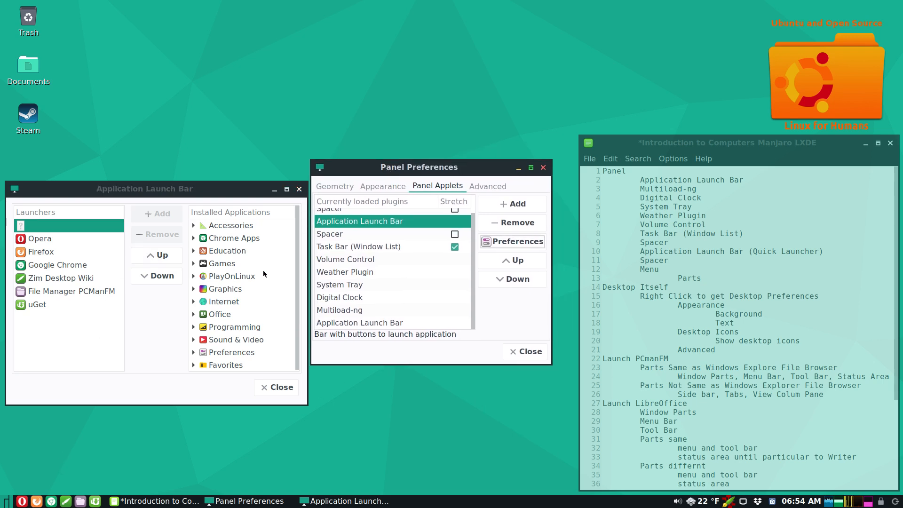
left_click(299, 189)
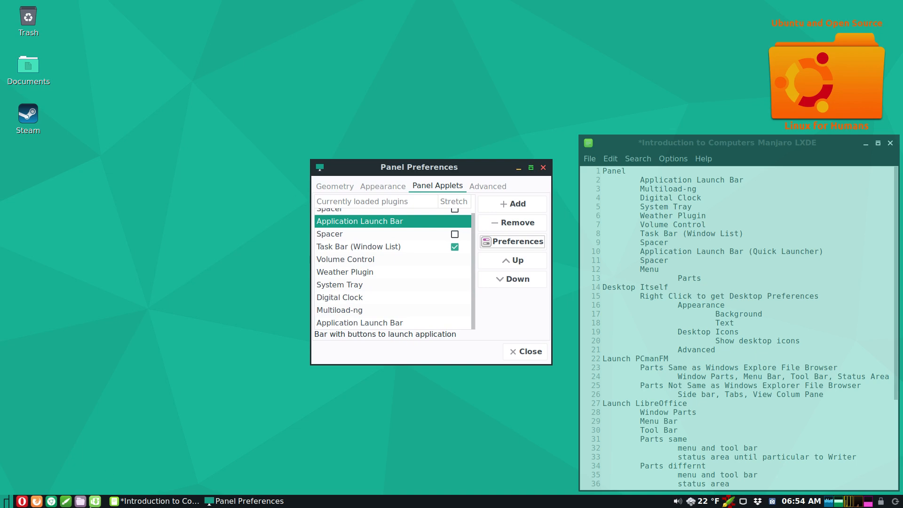
- Add Leafpad from Accessories to the Application Launch Bar
right_click(81, 502)
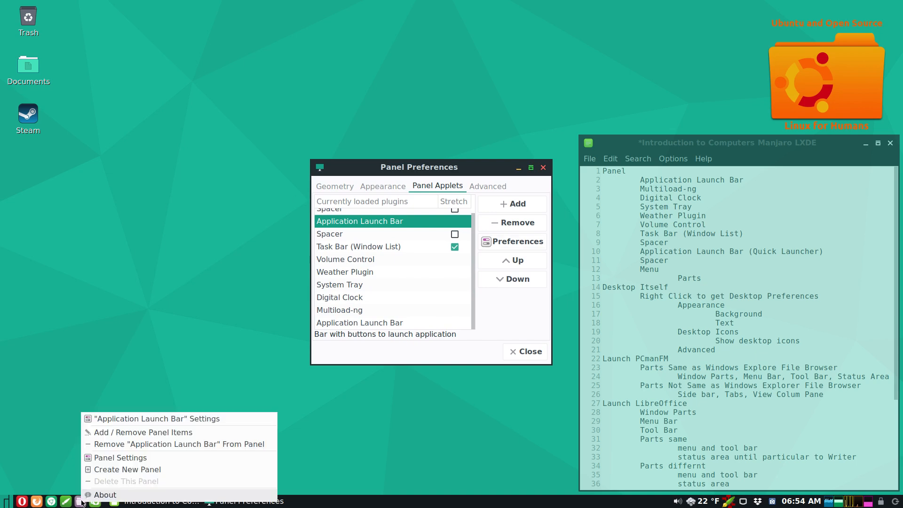
left_click(126, 419)
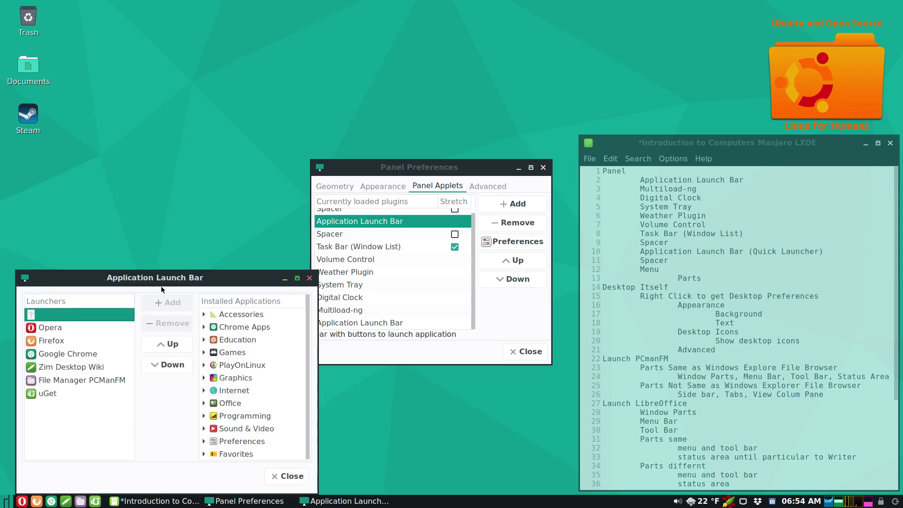
left_click_drag(165, 277, 154, 202)
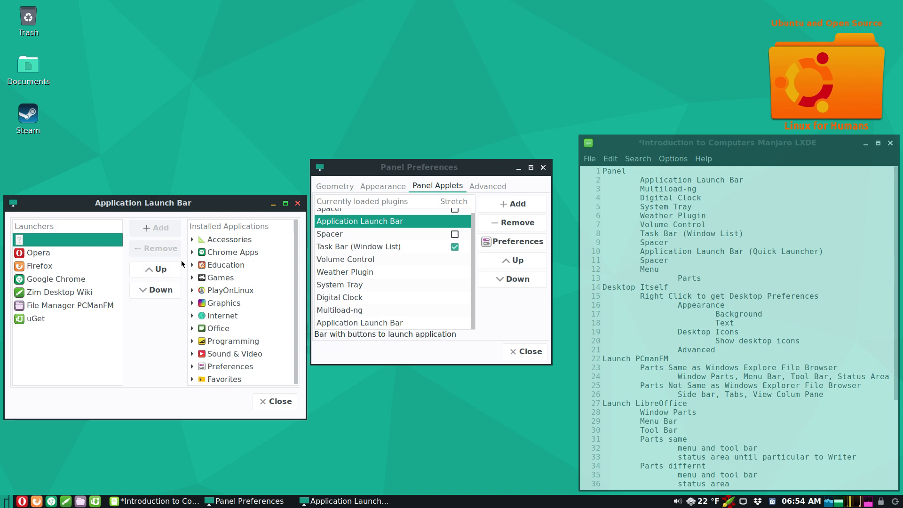
left_click(192, 240)
left_click(218, 251)
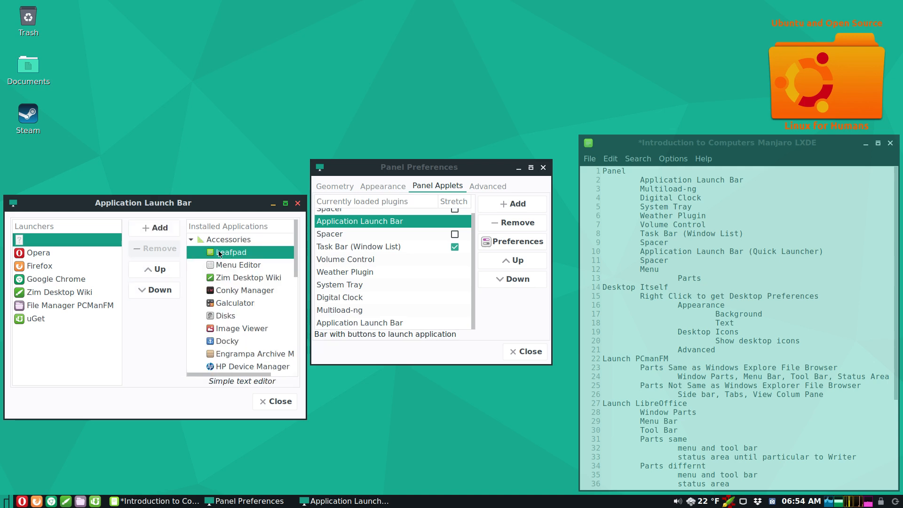
left_click(159, 227)
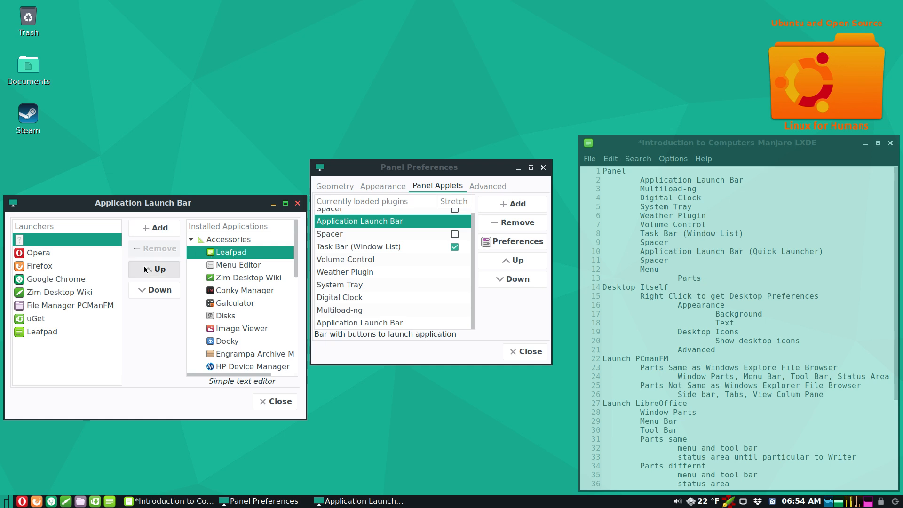
- Remove the Leafpad launcher, close the launch bar settings, and select the first Spacer plugin
left_click(34, 332)
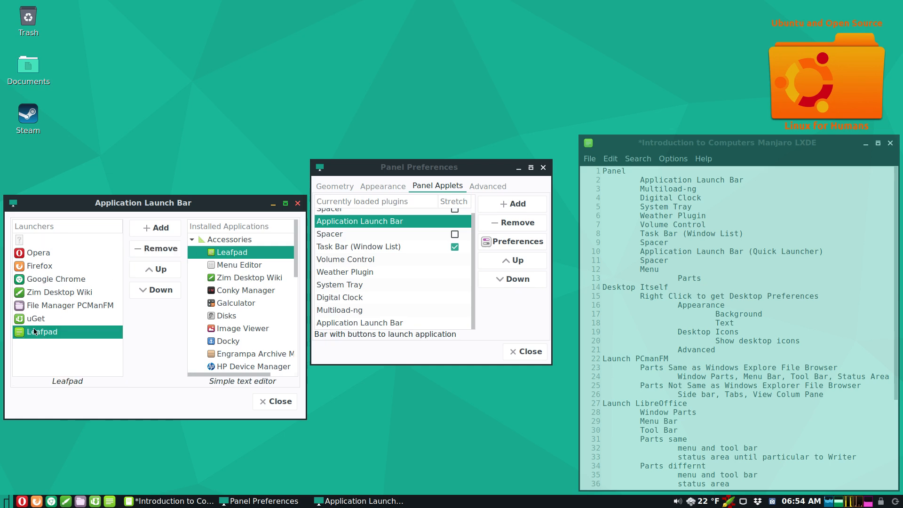
left_click(153, 252)
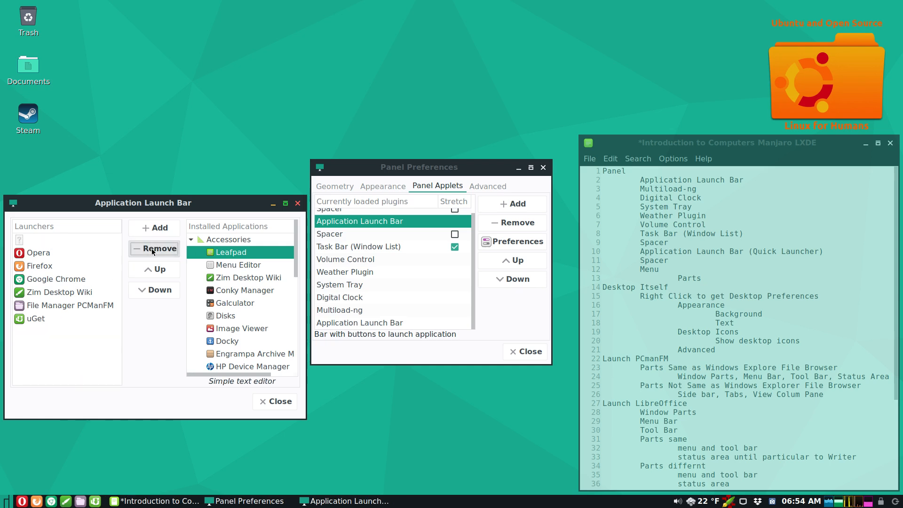
left_click(192, 240)
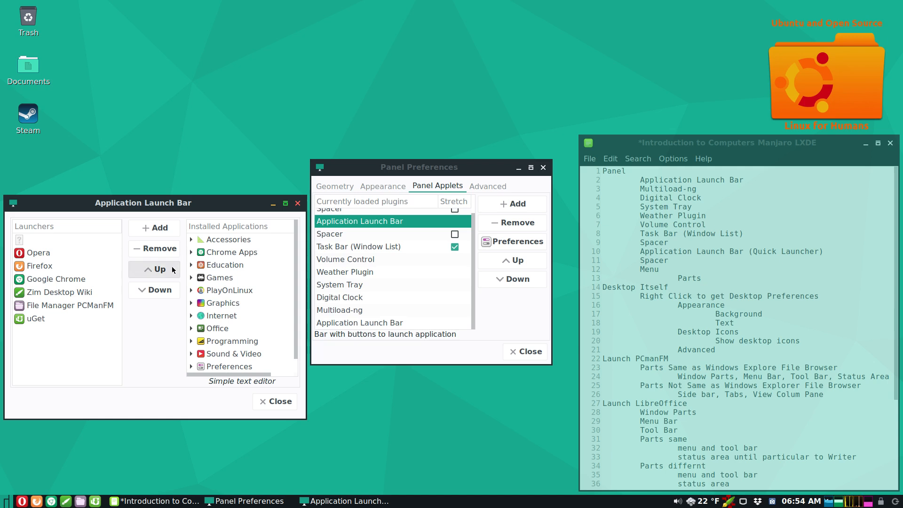
left_click(272, 406)
scroll(403, 317, "up", 1)
left_click(362, 230)
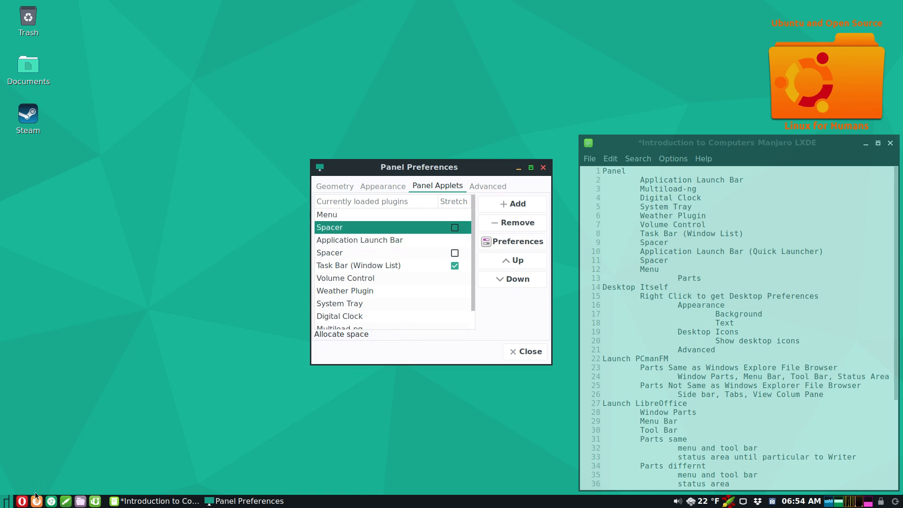
left_click(319, 217)
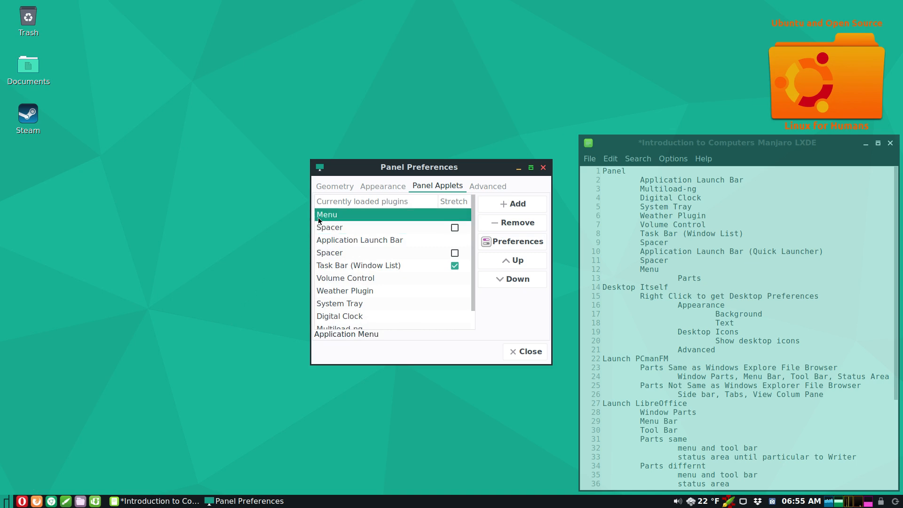
left_click(505, 204)
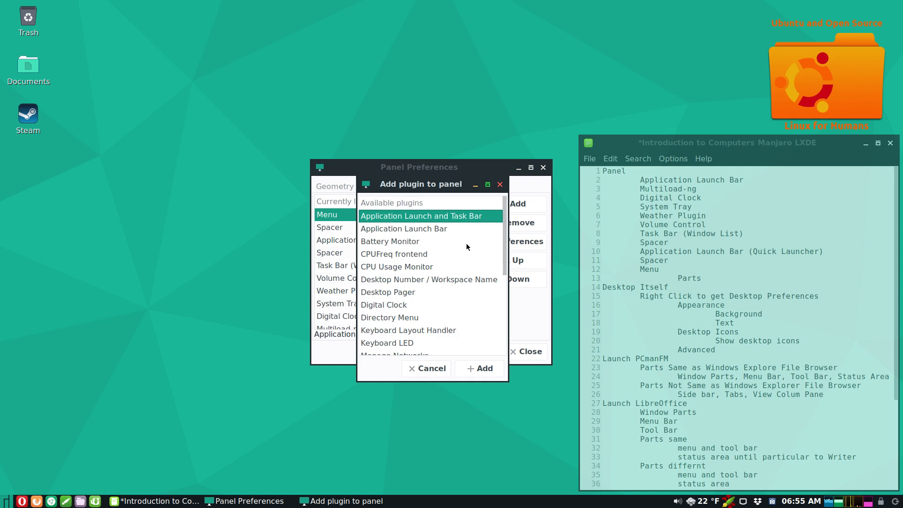
scroll(467, 245, "down", 4)
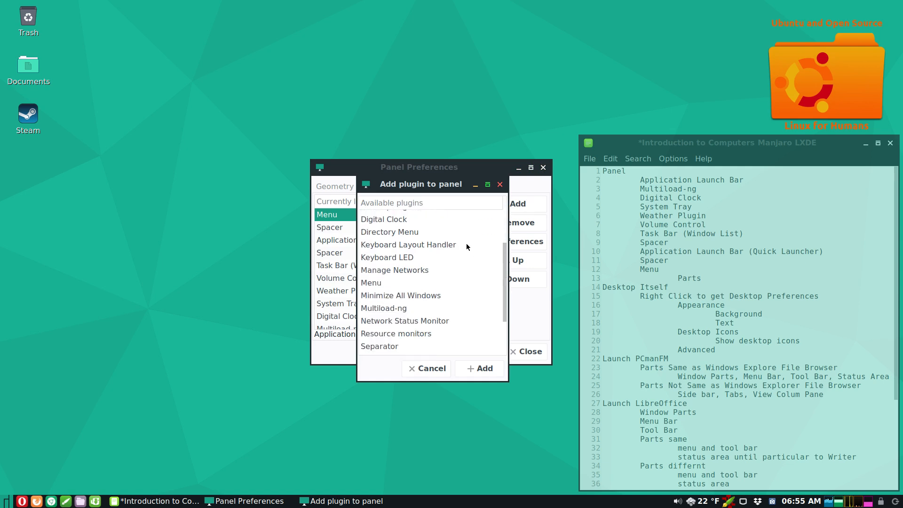
left_click(385, 284)
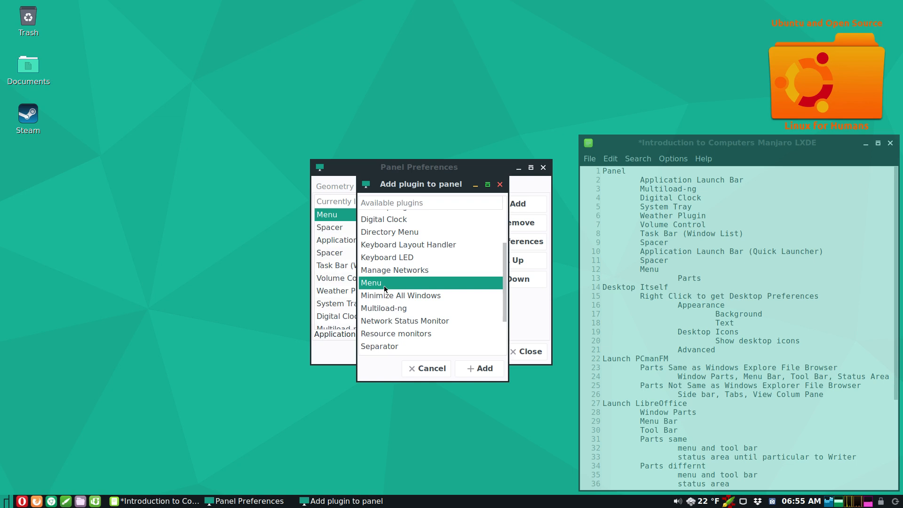
left_click(434, 368)
left_click(508, 241)
left_click_drag(150, 434, 162, 299)
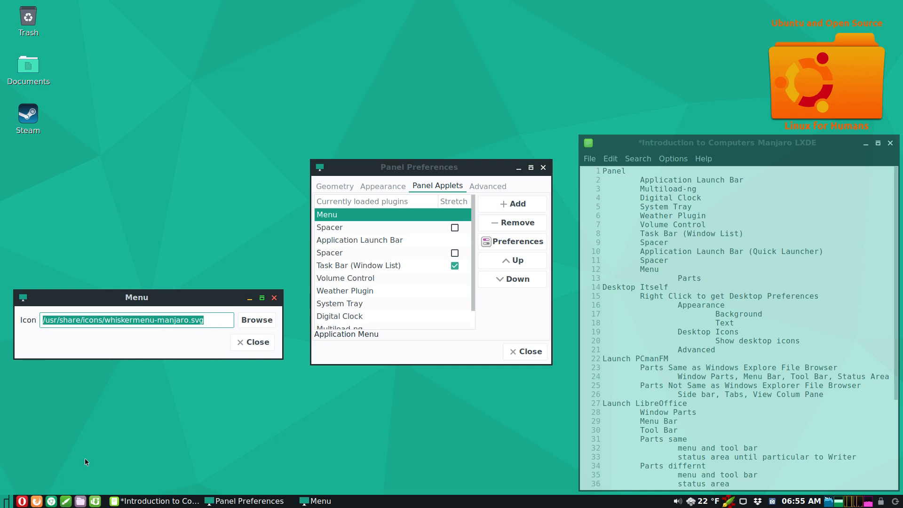
left_click(261, 344)
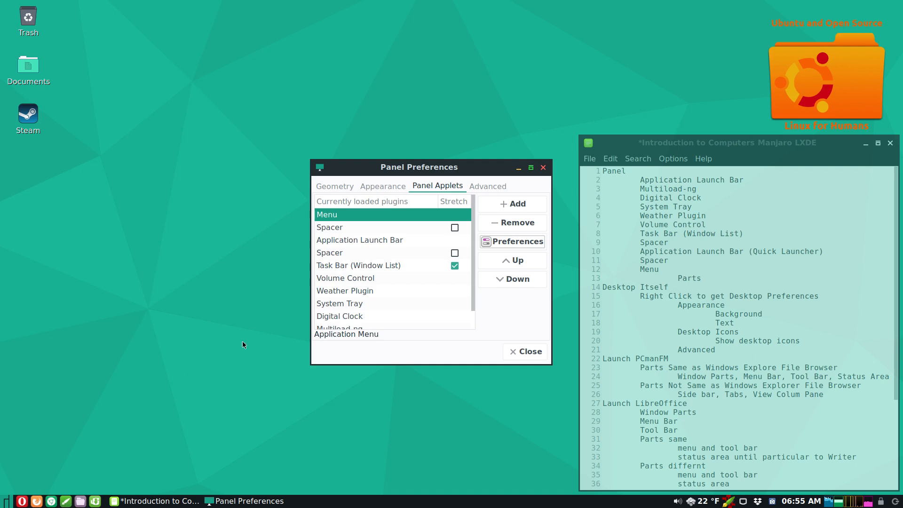
- Close Panel Preferences and choose Logout from the main menu to see the 'Logout LXDE 17.1.4 session?' prompt
left_click_drag(442, 168, 295, 120)
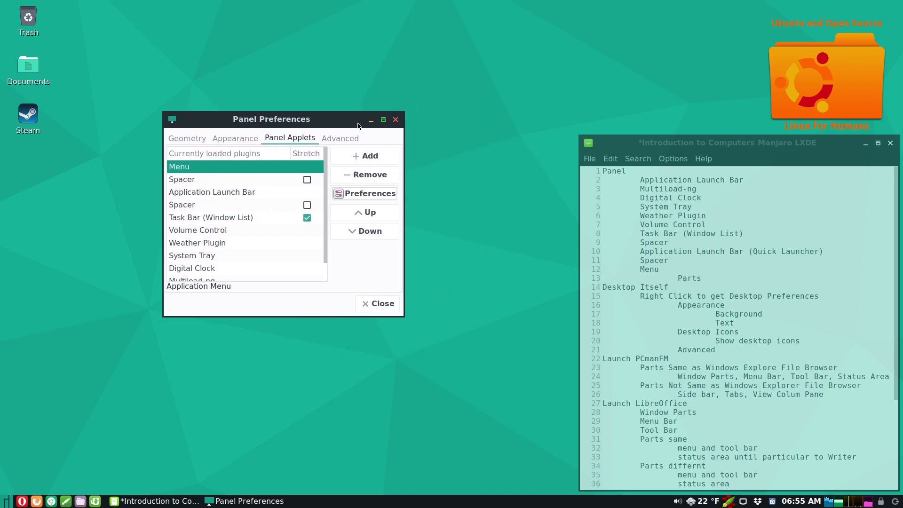
left_click(395, 120)
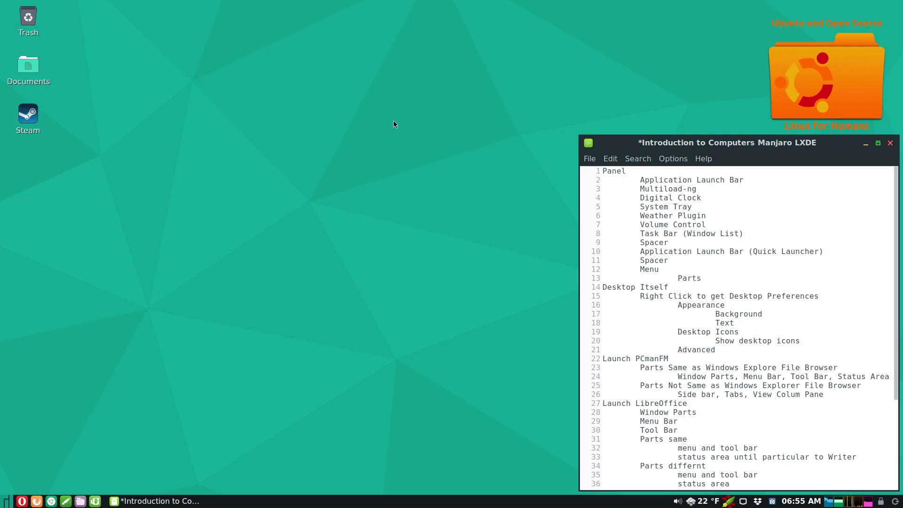
left_click(5, 503)
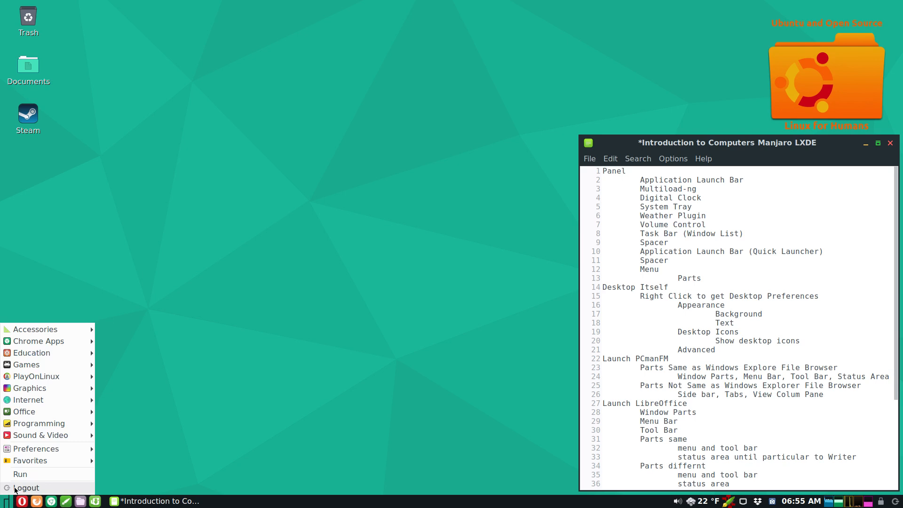
left_click(15, 490)
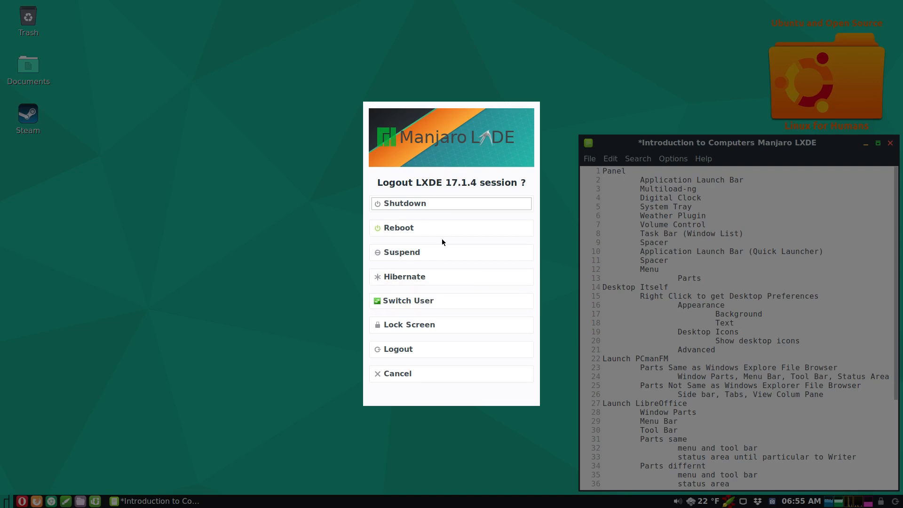
left_click(420, 372)
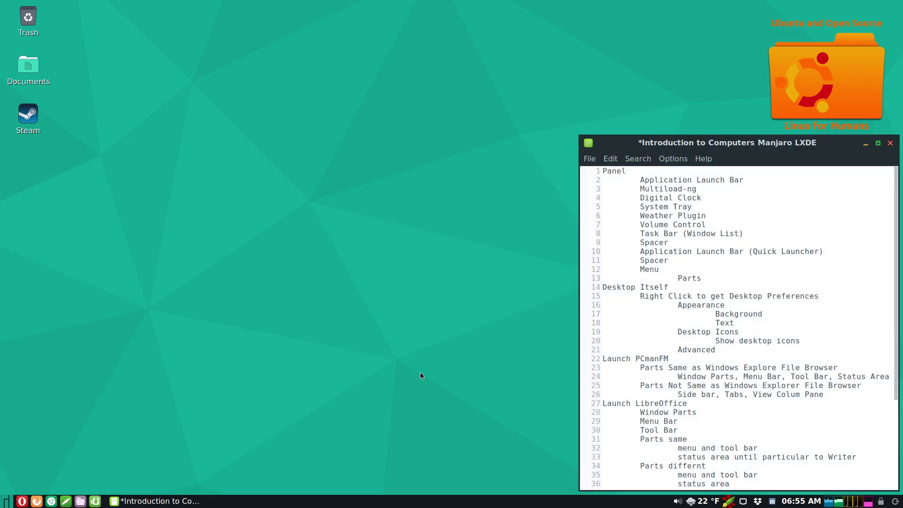
left_click(6, 501)
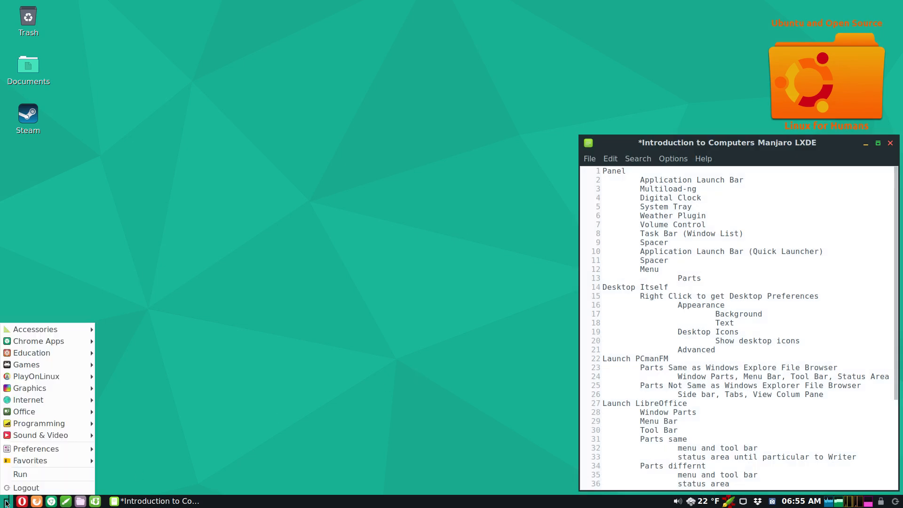
left_click(18, 473)
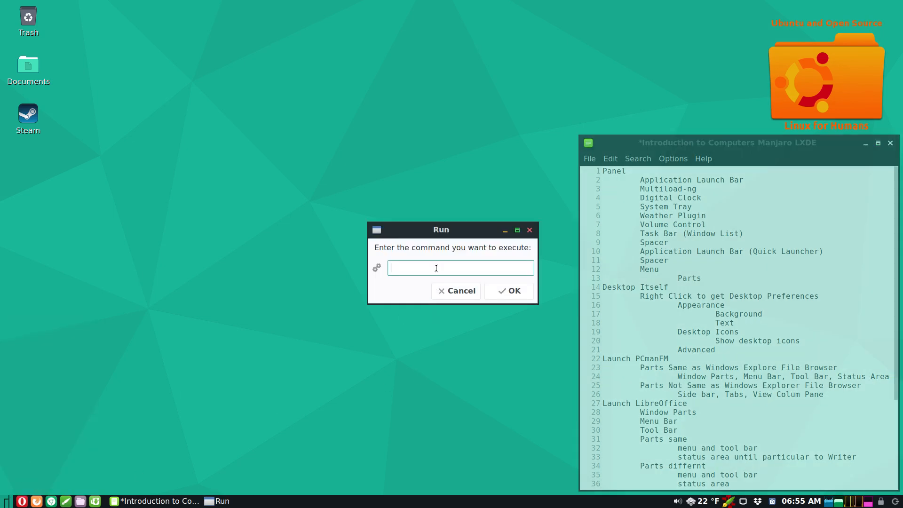
type("fire")
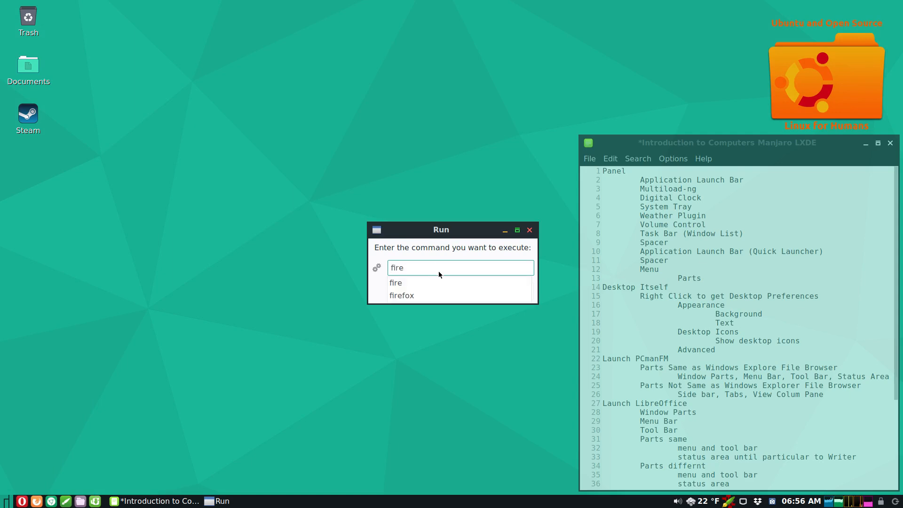
left_click(413, 295)
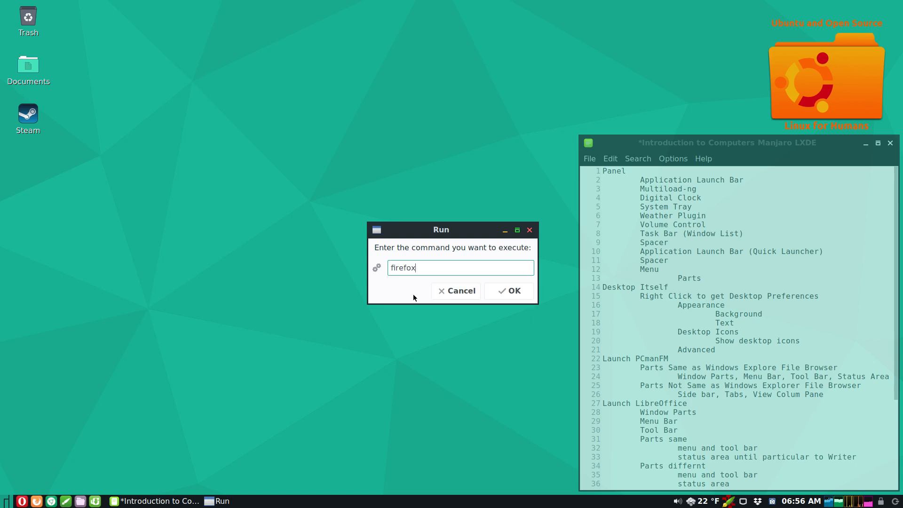
left_click(502, 291)
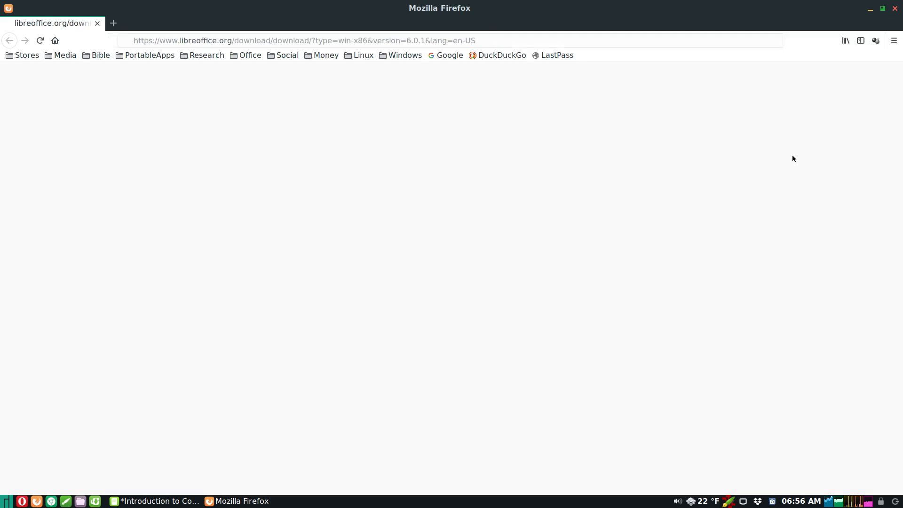
left_click(895, 9)
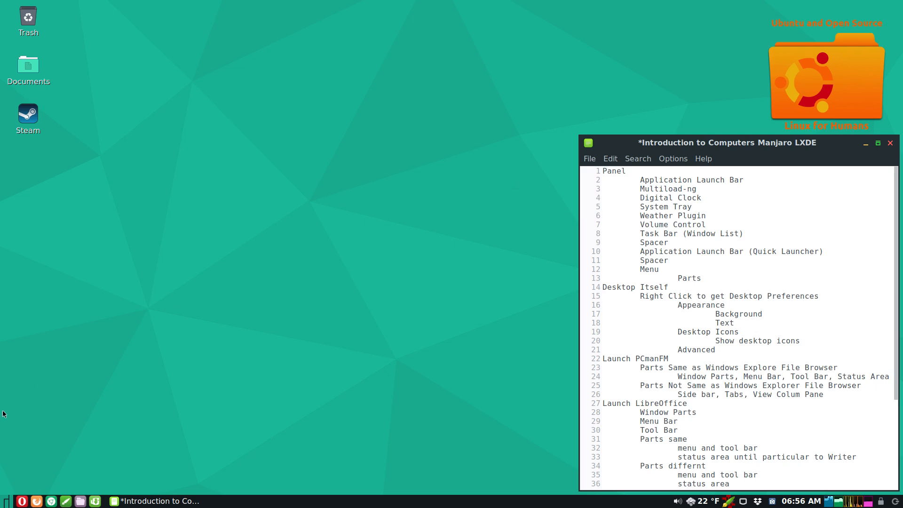
- Launch MenuLibre from the main menu's Accessories > Menu Editor entry
left_click(6, 501)
mouse_move(24, 462)
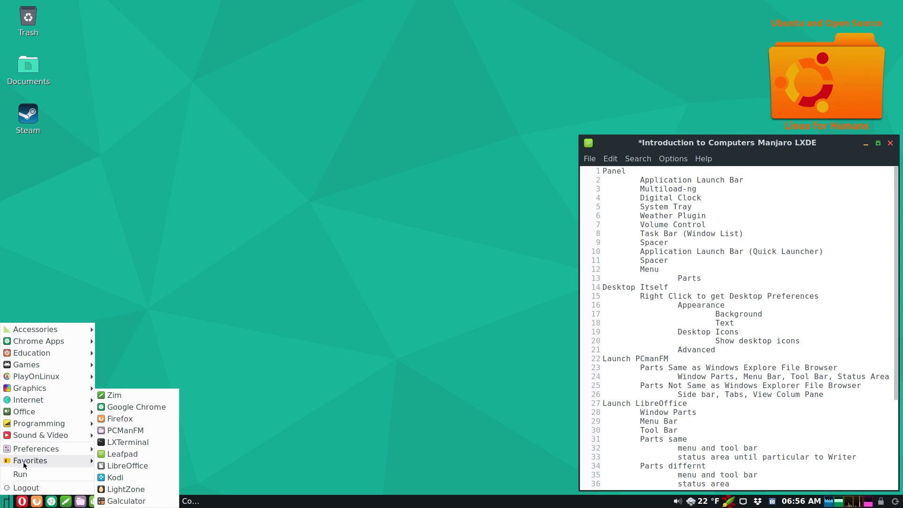
mouse_move(24, 329)
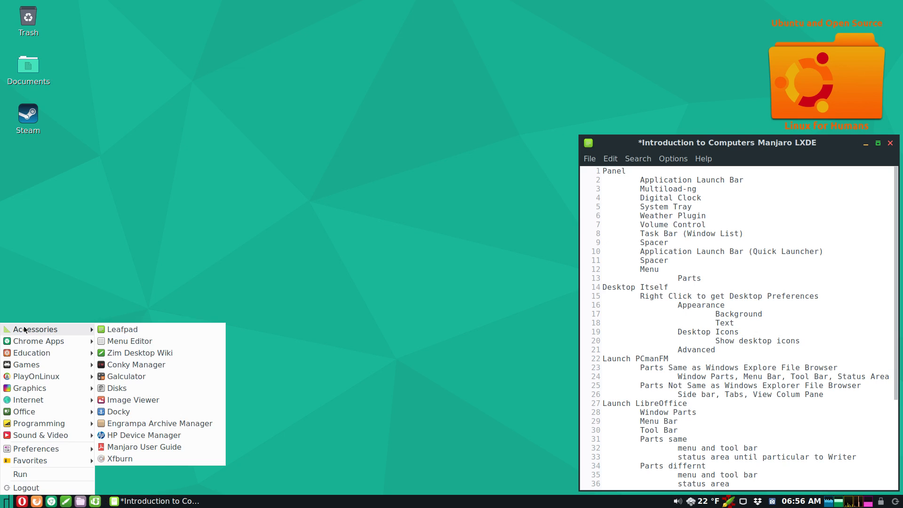
left_click(126, 342)
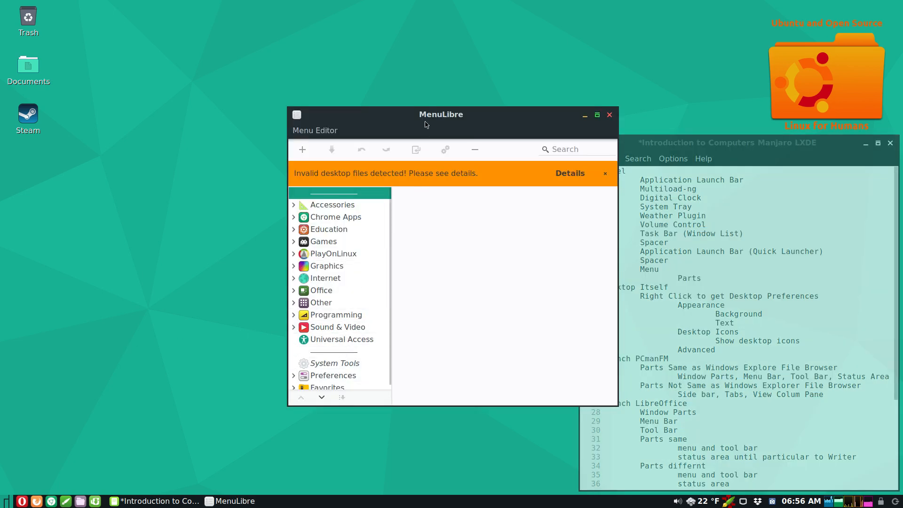
- Reposition MenuLibre, review and dismiss the invalid desktop files report, and make the window taller
left_click_drag(424, 117, 347, 124)
left_click(493, 178)
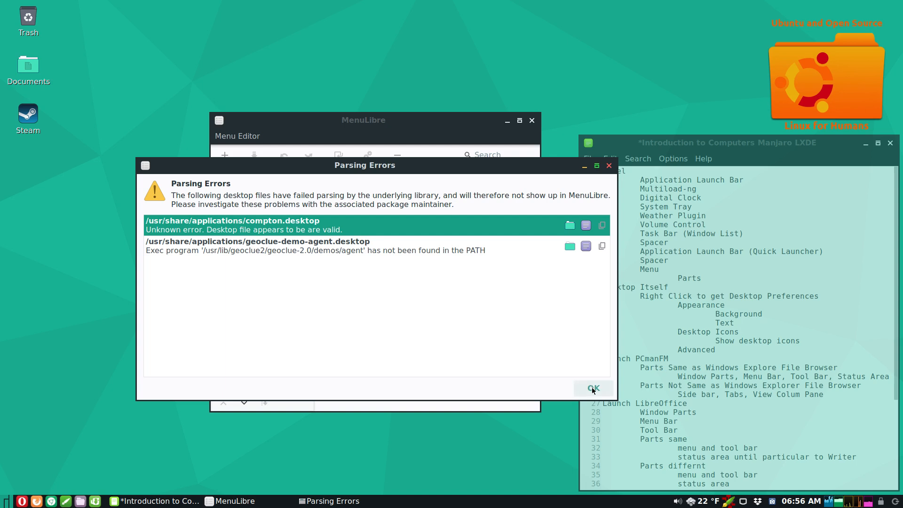
left_click(592, 387)
left_click_drag(404, 114, 397, 62)
- Add a New Directory after Favorites, then delete it and confirm
left_click(248, 316)
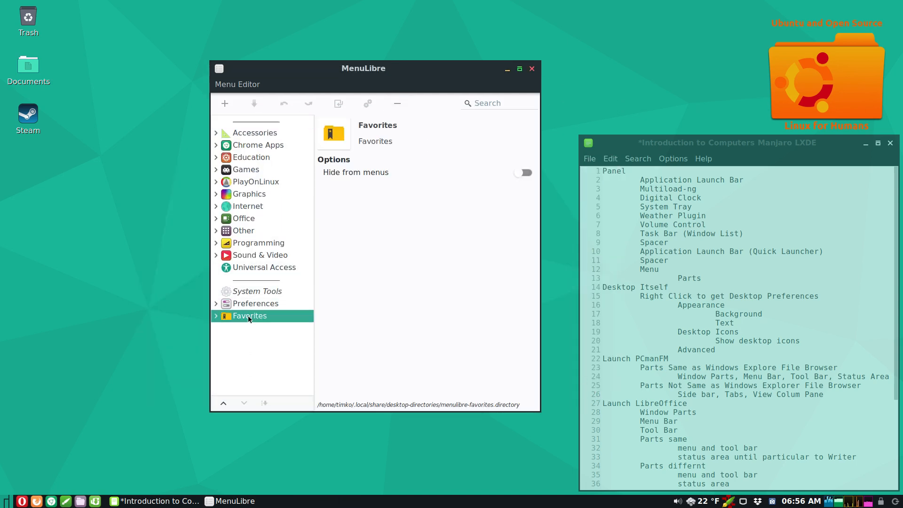
left_click(230, 106)
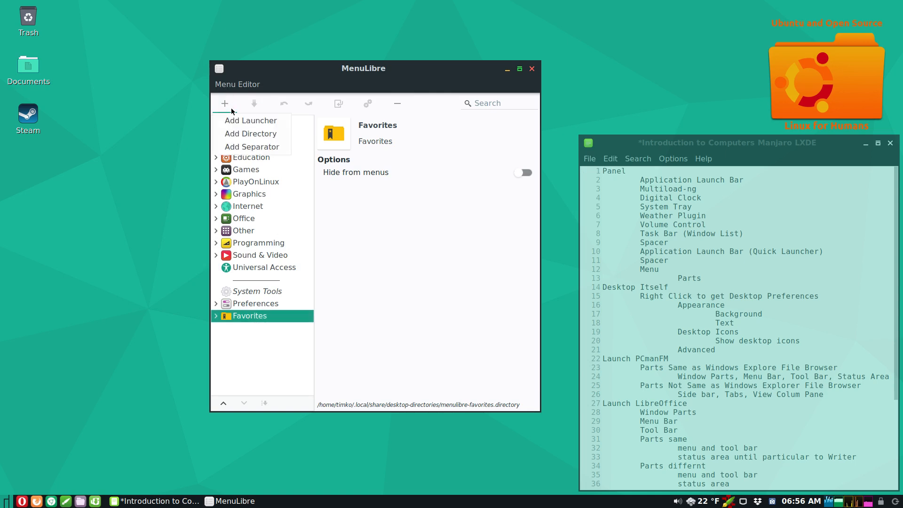
left_click(244, 135)
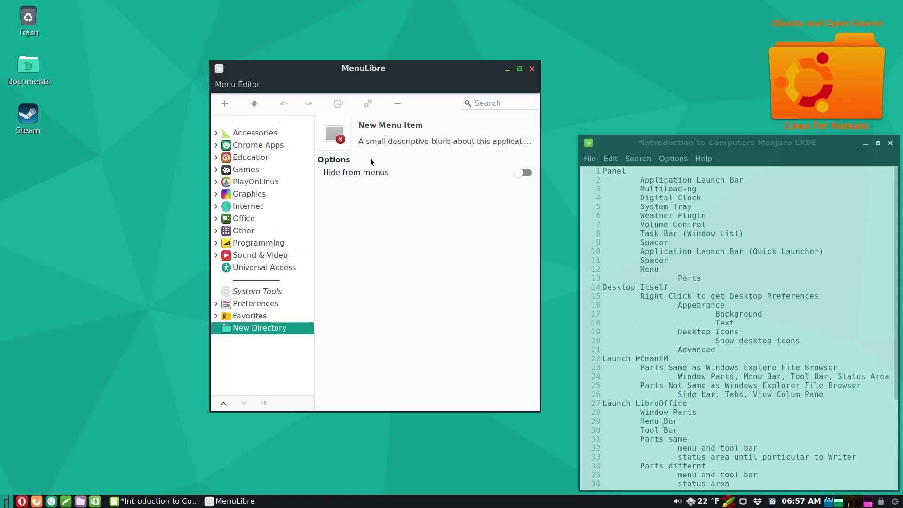
left_click(397, 103)
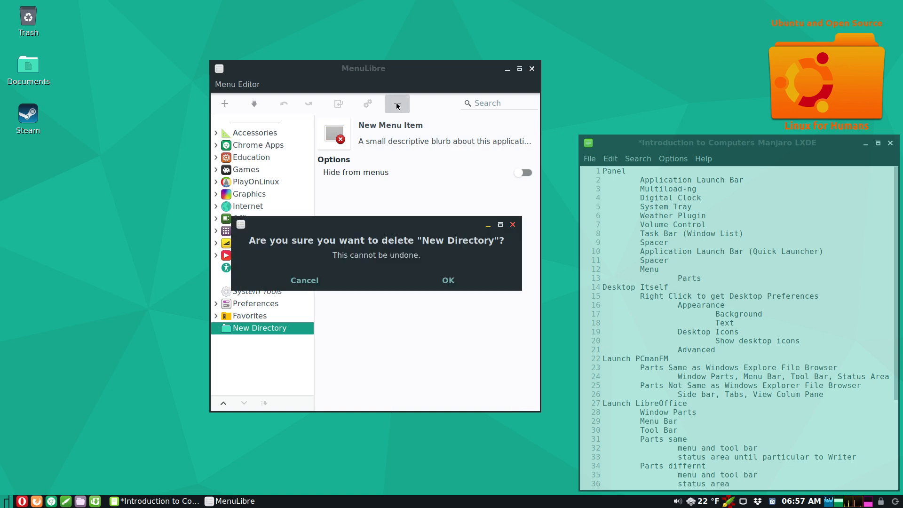
left_click(451, 282)
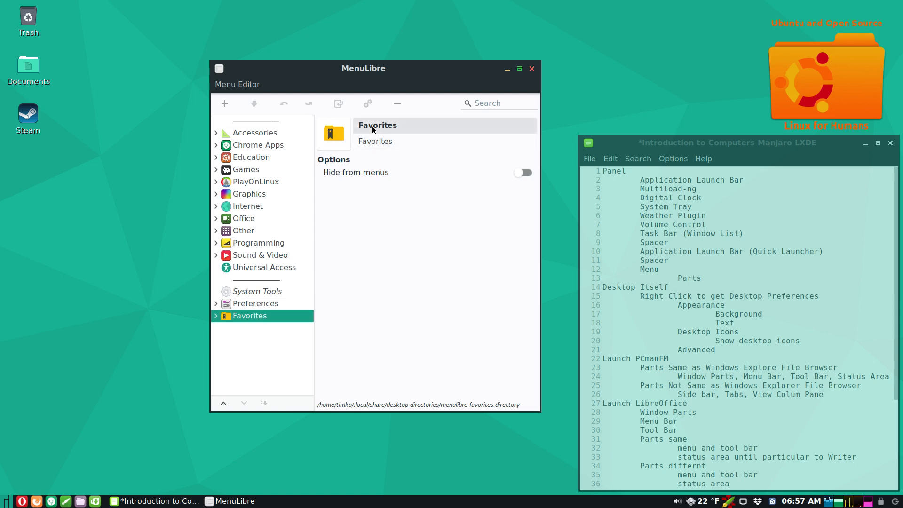
- Expand and collapse the Favorites and PlayOnLinux categories, making the editor window taller
left_click(214, 316)
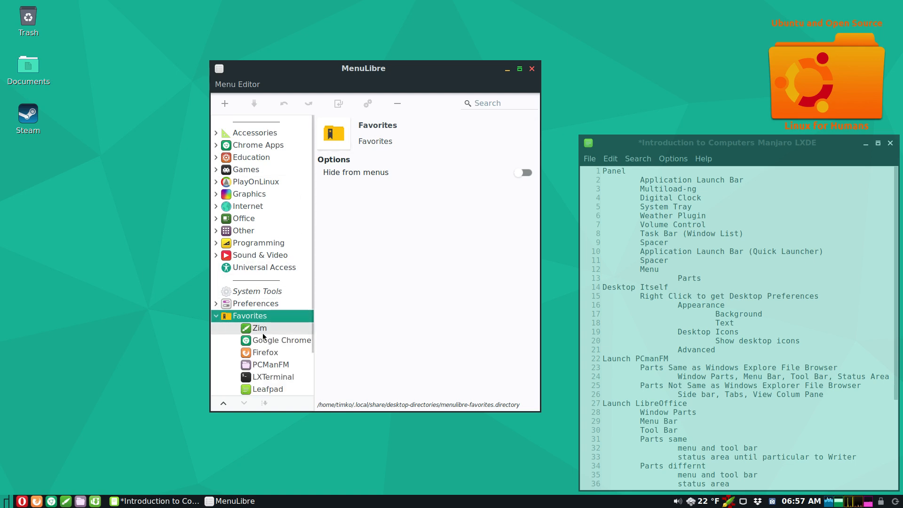
scroll(245, 344, "down", 2)
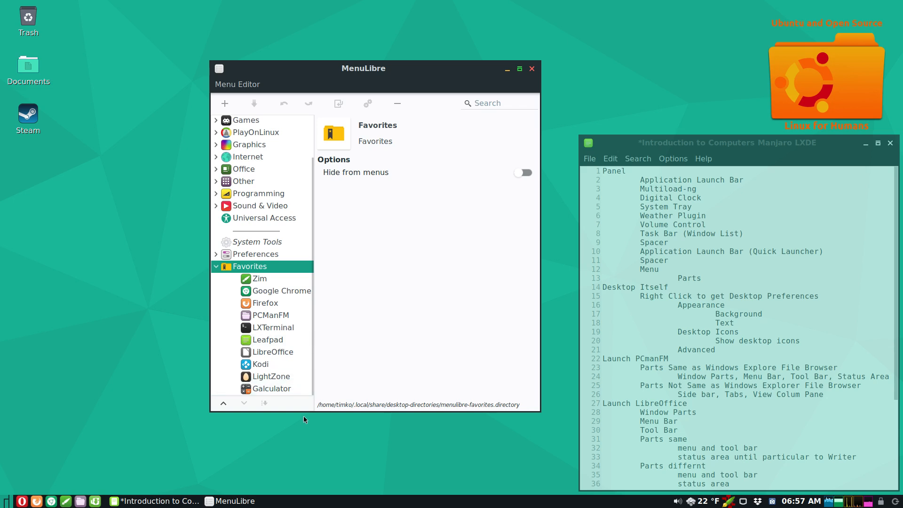
left_click_drag(303, 412, 300, 467)
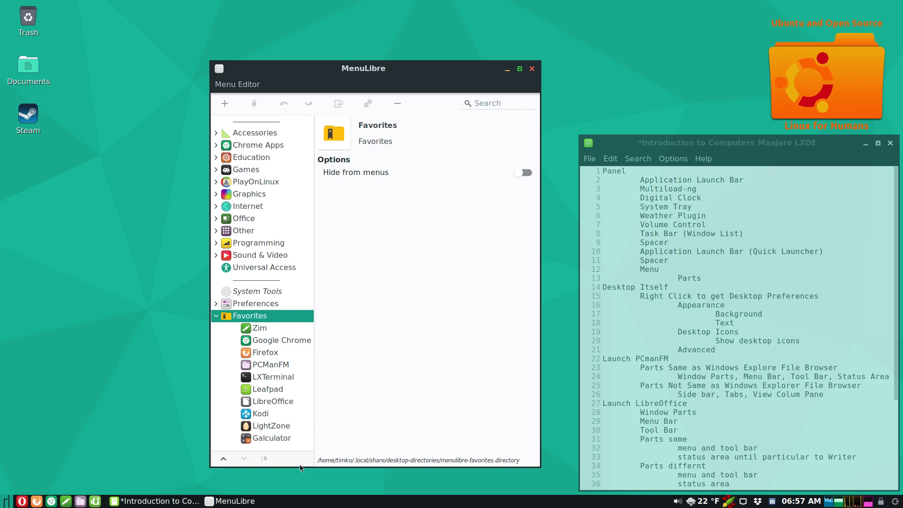
left_click(217, 317)
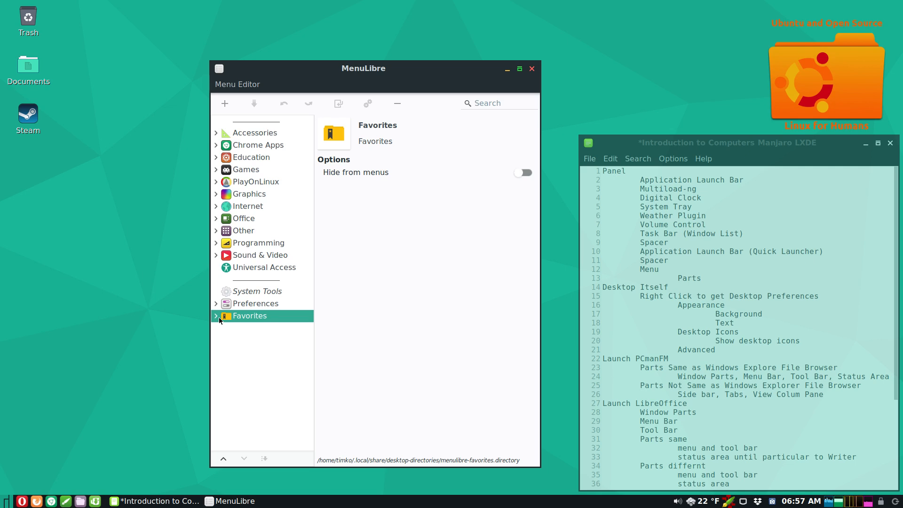
left_click(215, 183)
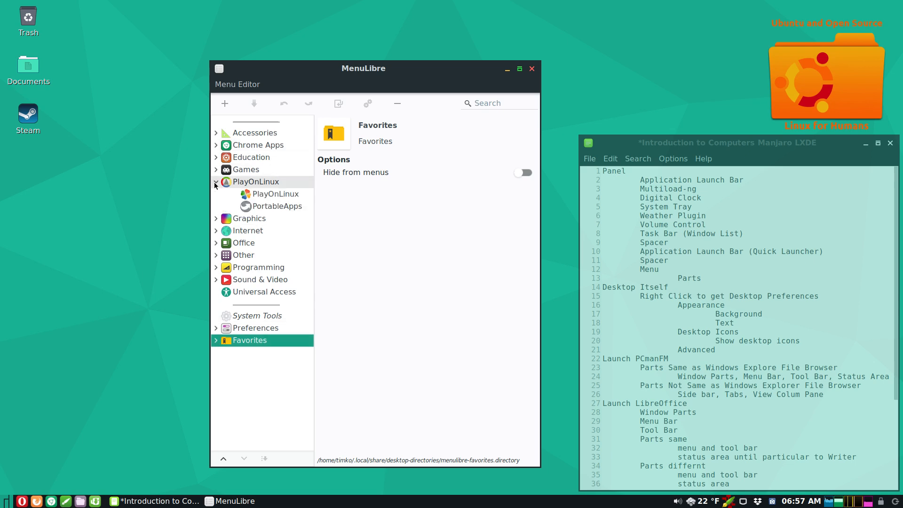
left_click(215, 184)
- Compare against the desktop's application menu, then close MenuLibre
left_click(4, 500)
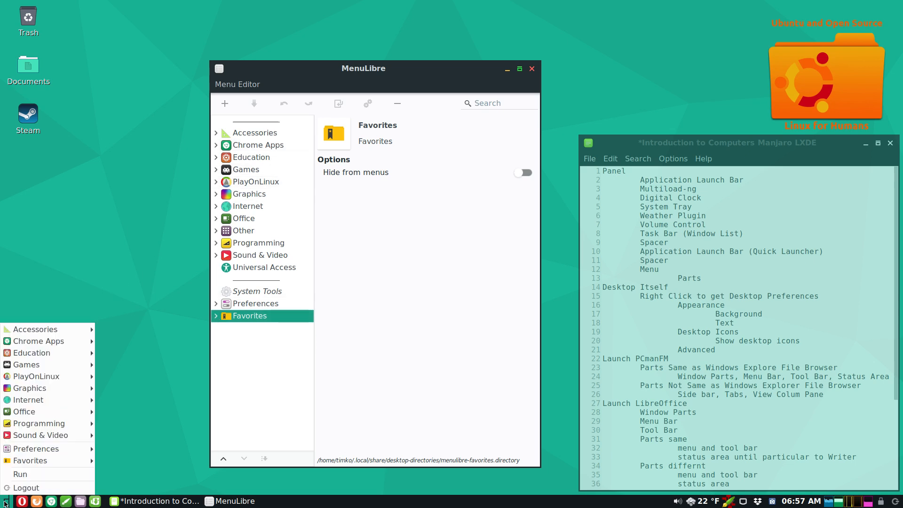
mouse_move(21, 379)
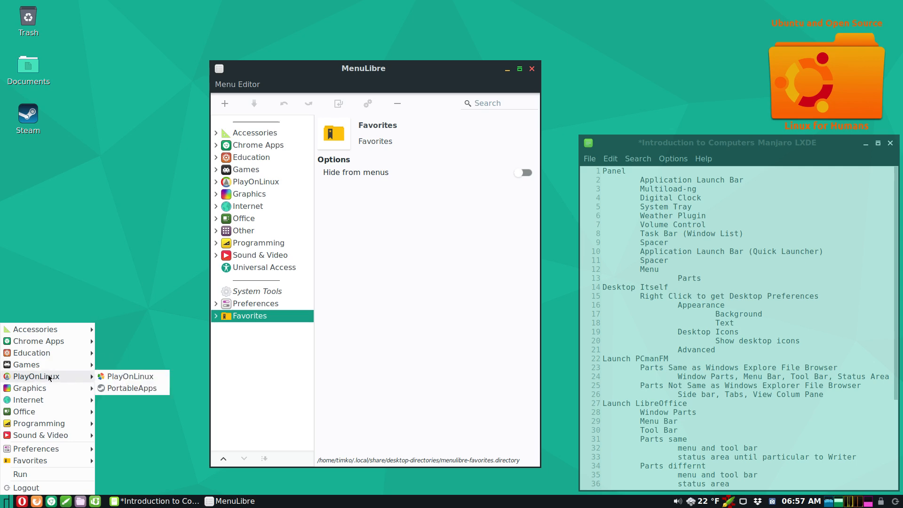
mouse_move(43, 367)
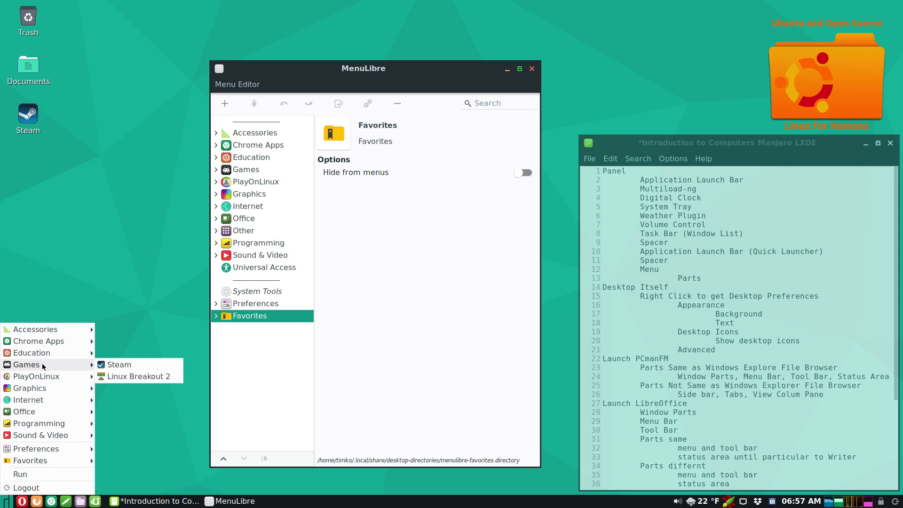
left_click(163, 328)
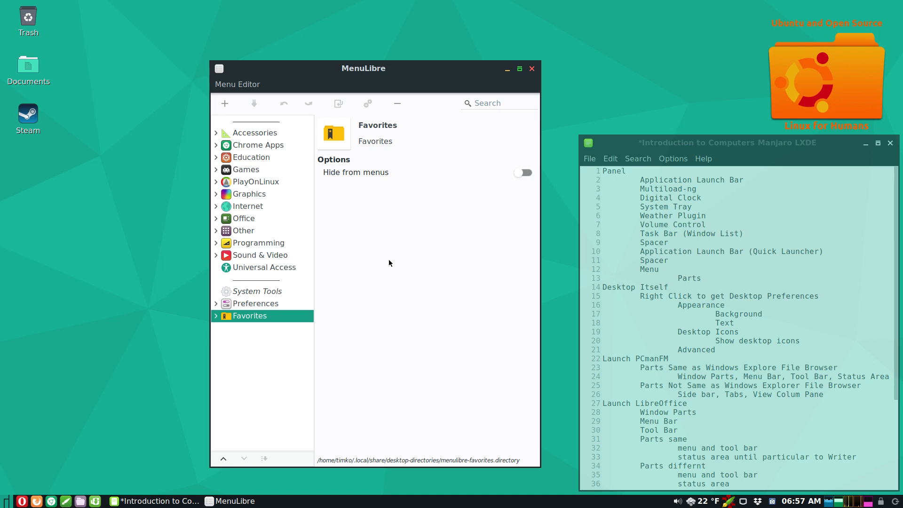
left_click(531, 69)
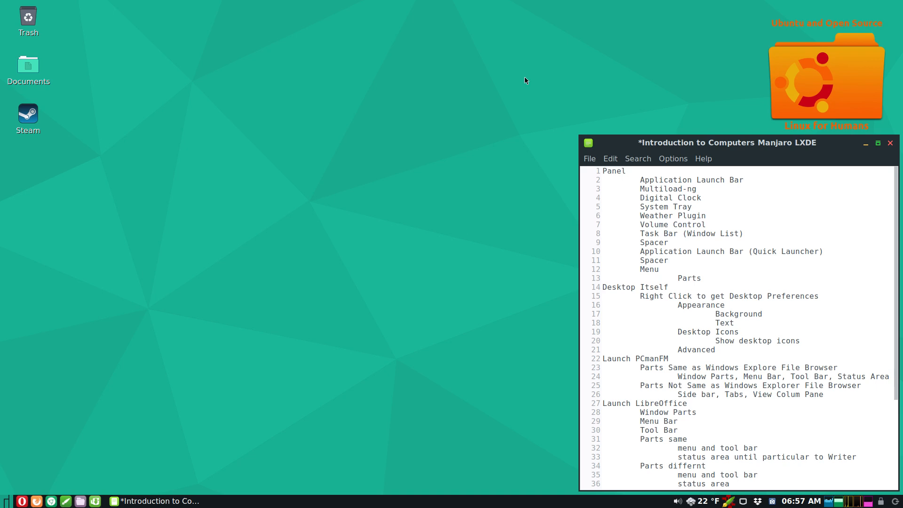
left_click(5, 502)
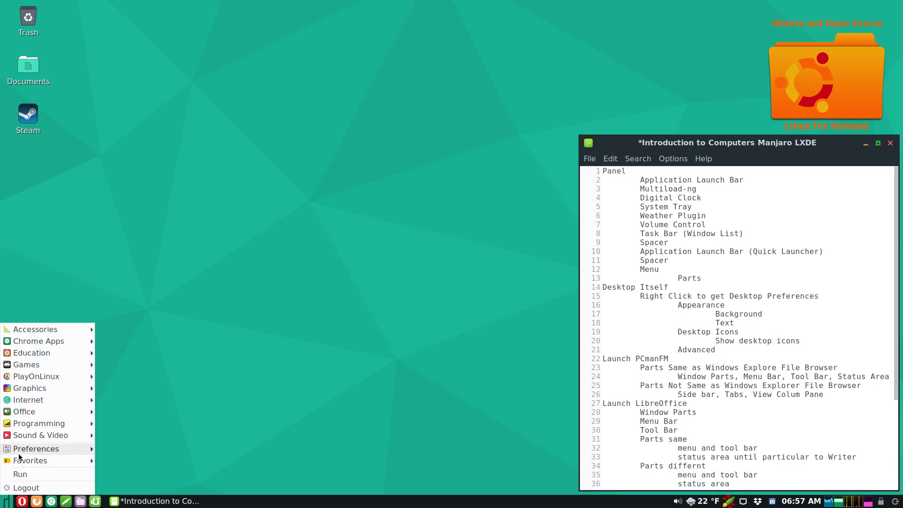
mouse_move(17, 450)
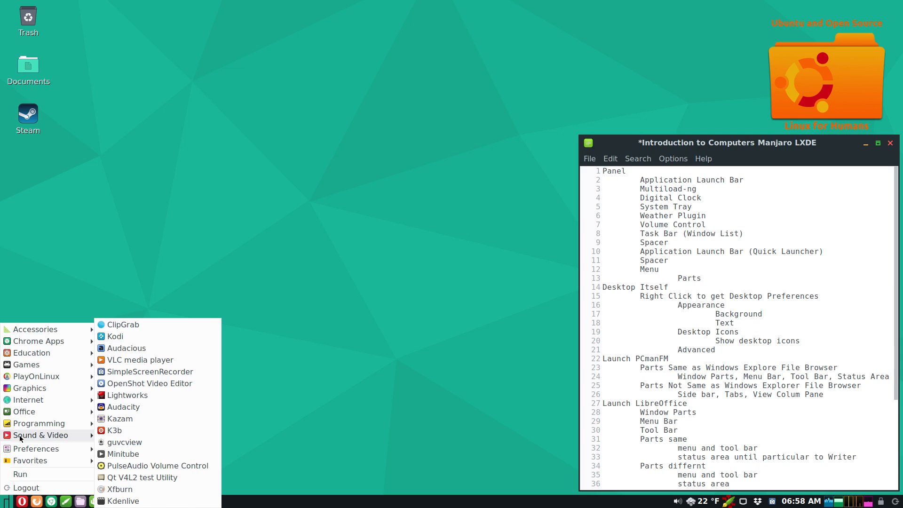
mouse_move(27, 331)
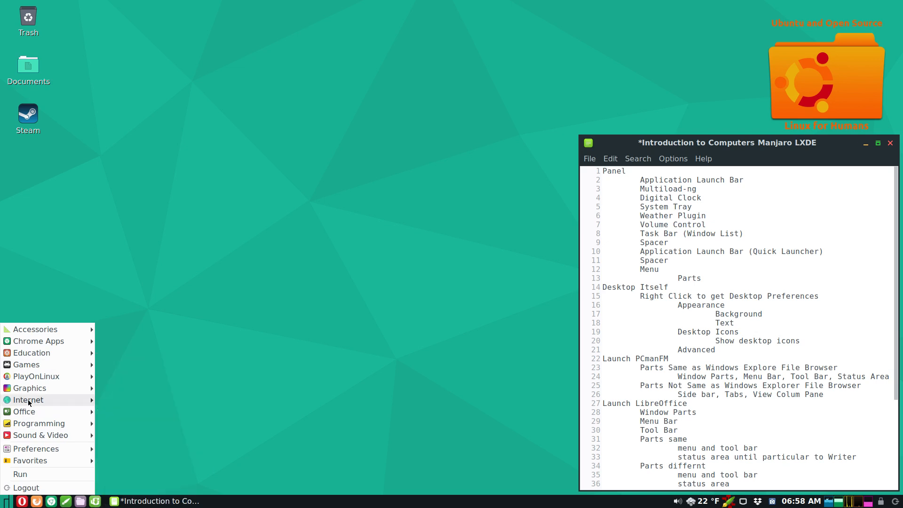
mouse_move(28, 400)
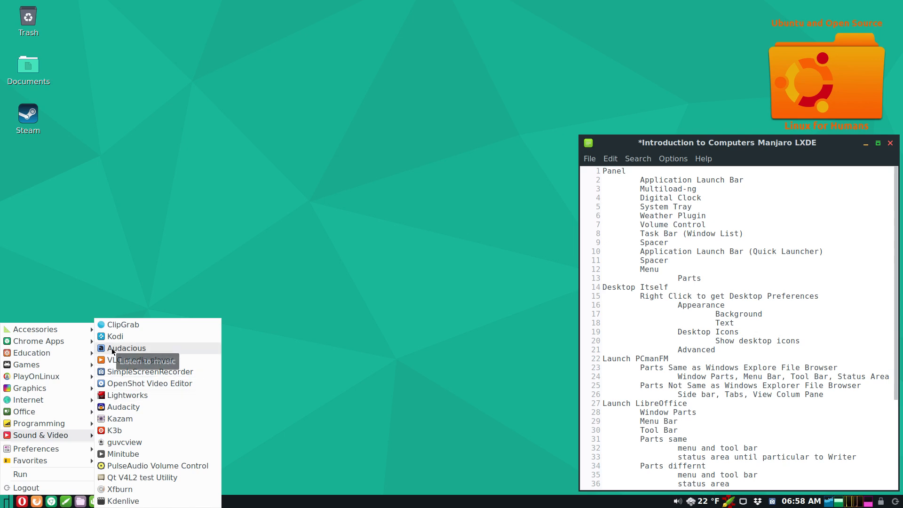
left_click(293, 425)
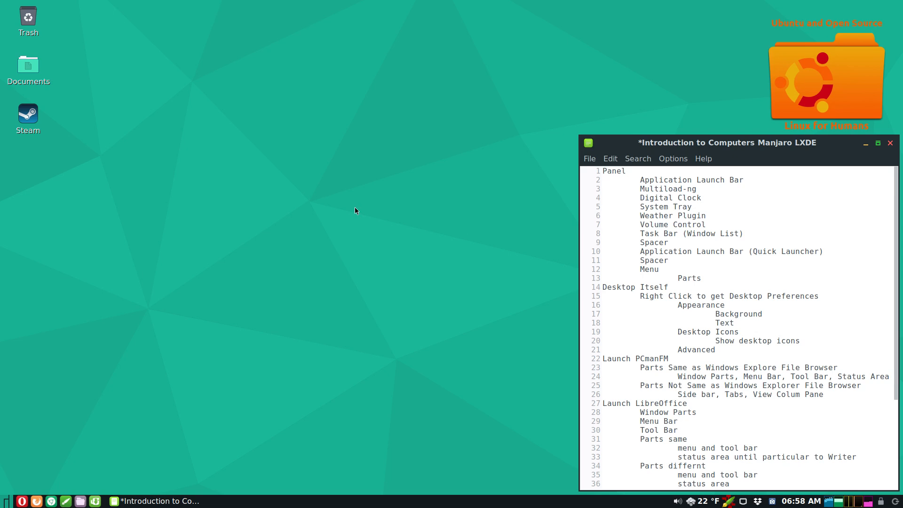
- Open Desktop Preferences and set lxde-breath-UAOS.png as the wallpaper
right_click(288, 200)
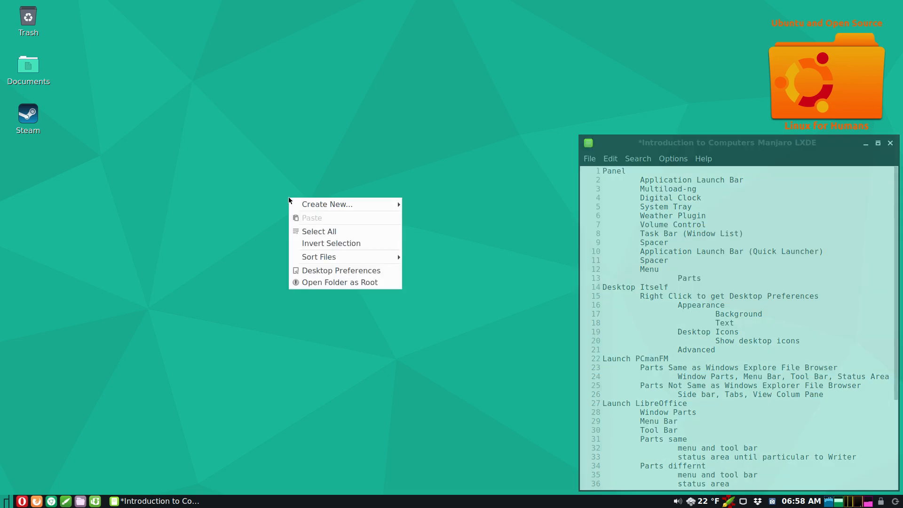
left_click(331, 271)
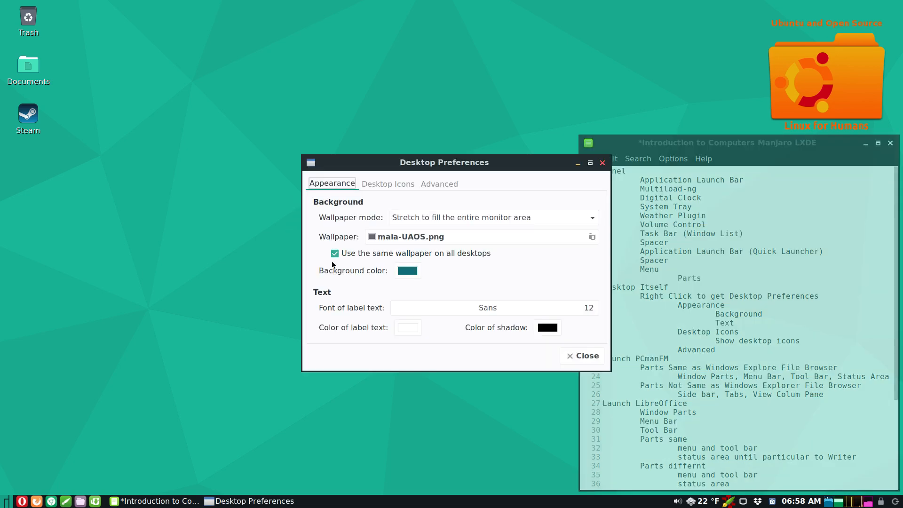
left_click_drag(413, 163, 248, 161)
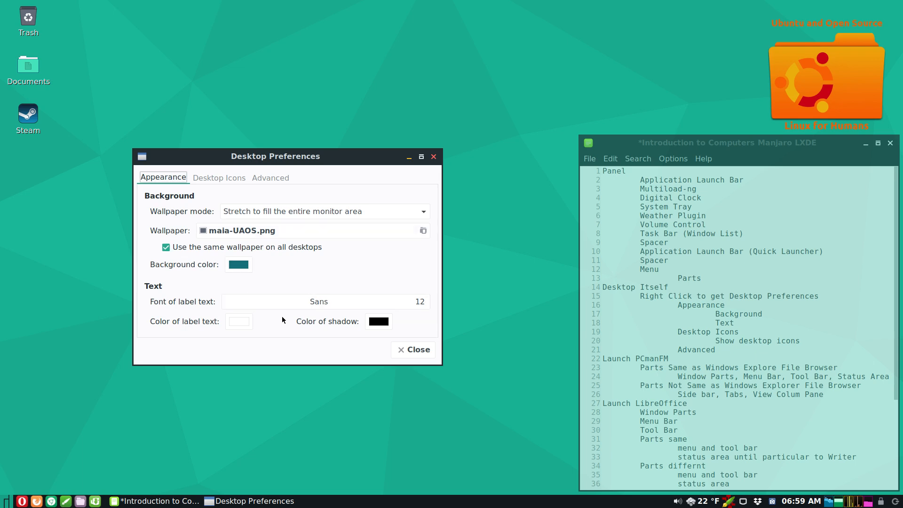
left_click(245, 229)
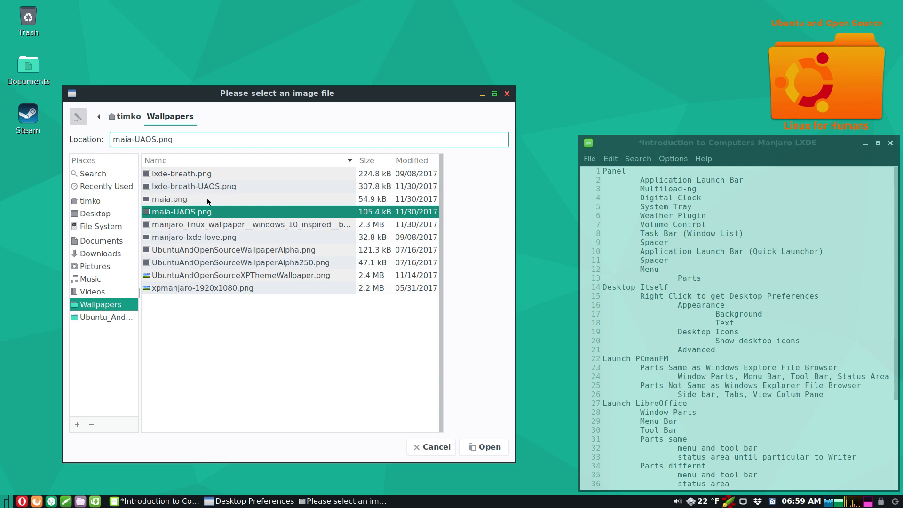
left_click(204, 187)
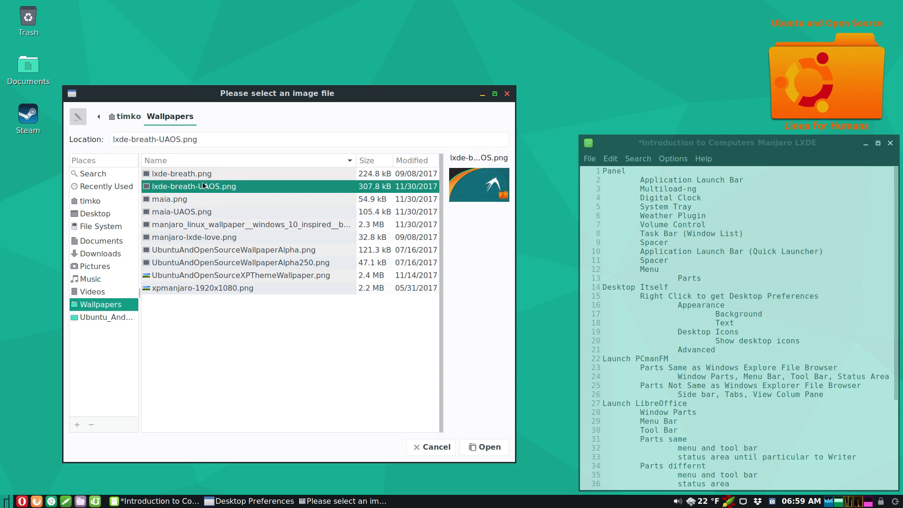
left_click(474, 447)
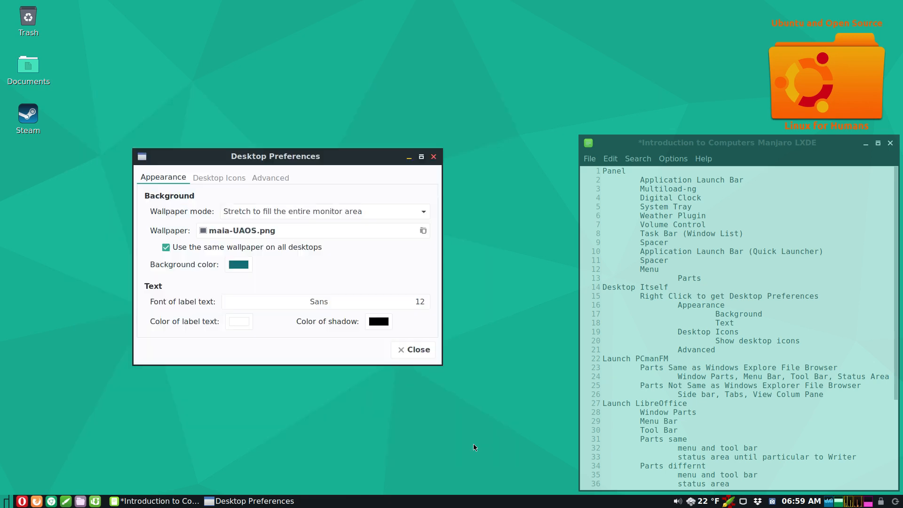
- Set the wallpaper back to maia-UAOS.png
left_click(365, 230)
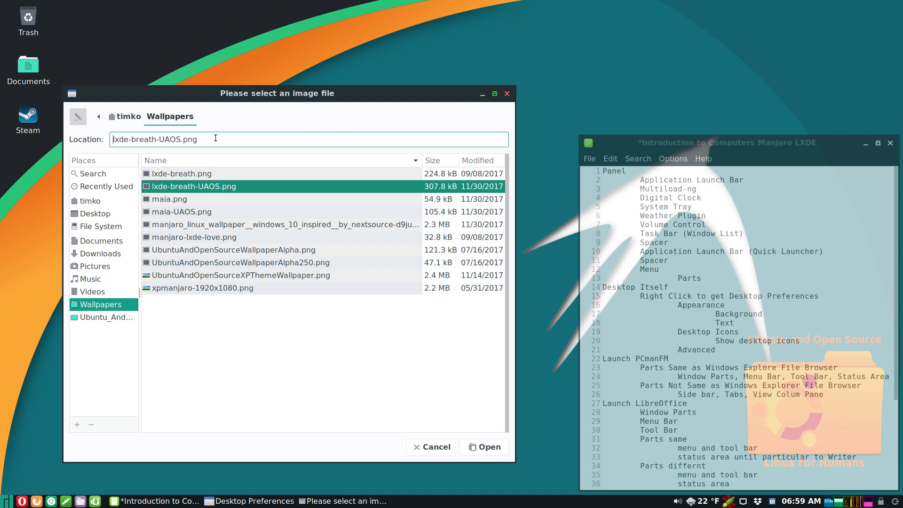
left_click(187, 213)
left_click(472, 440)
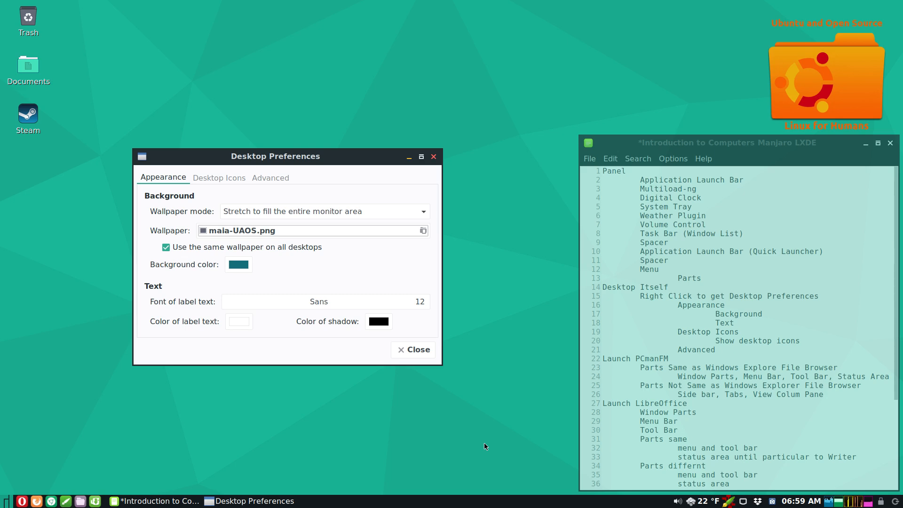
- On the Desktop Icons tab, hide the Documents and Trash icons, then show them again
left_click(221, 174)
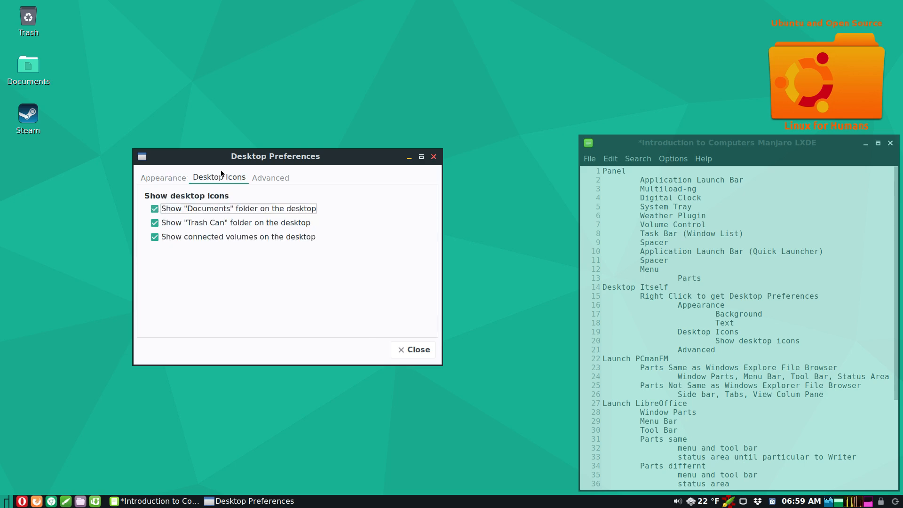
left_click(154, 209)
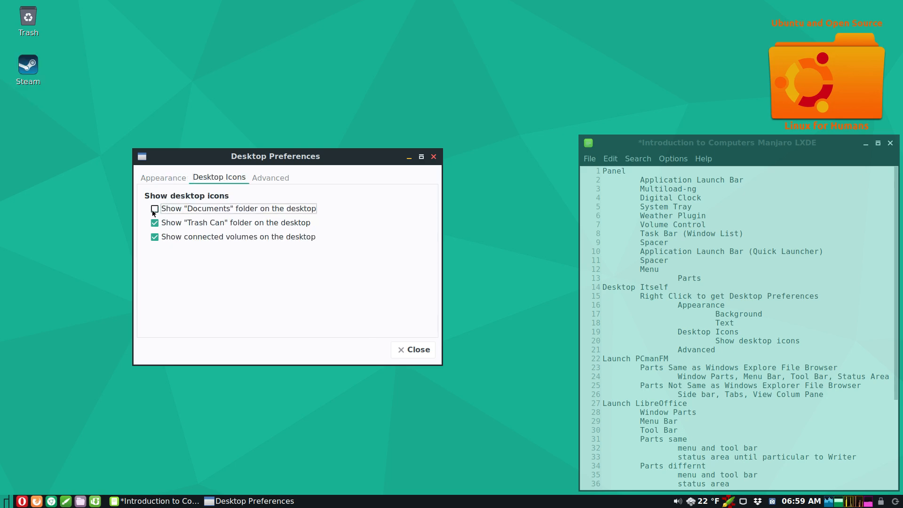
left_click(155, 223)
left_click(155, 223)
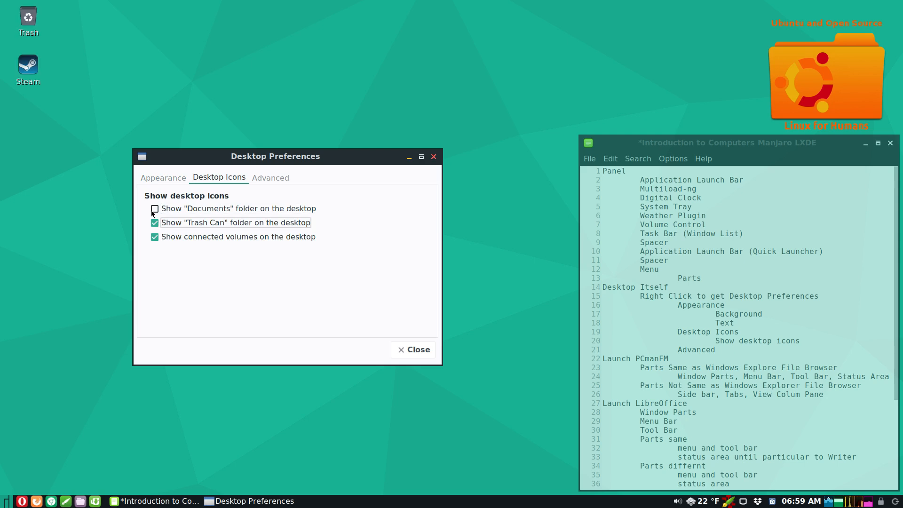
left_click(155, 209)
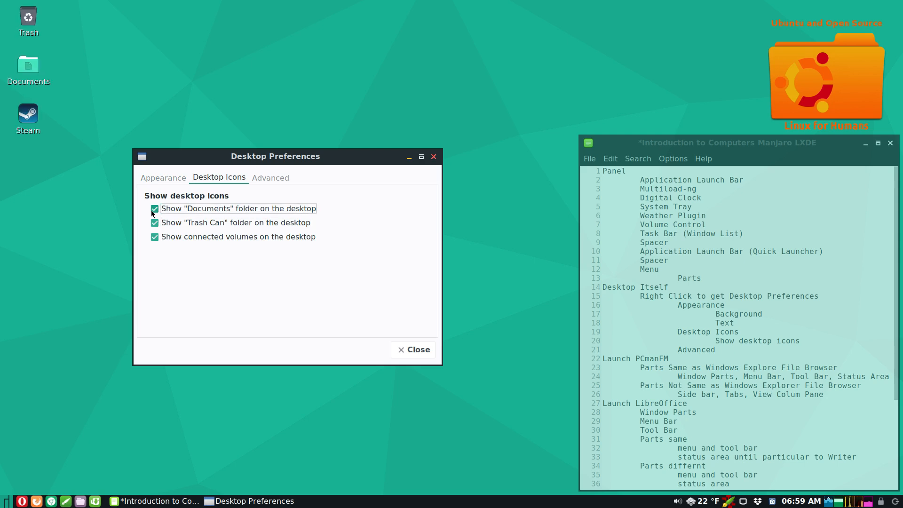
- On the Advanced tab, turn off 'Use desktop as a folder' and test the middle-click window list
left_click(266, 178)
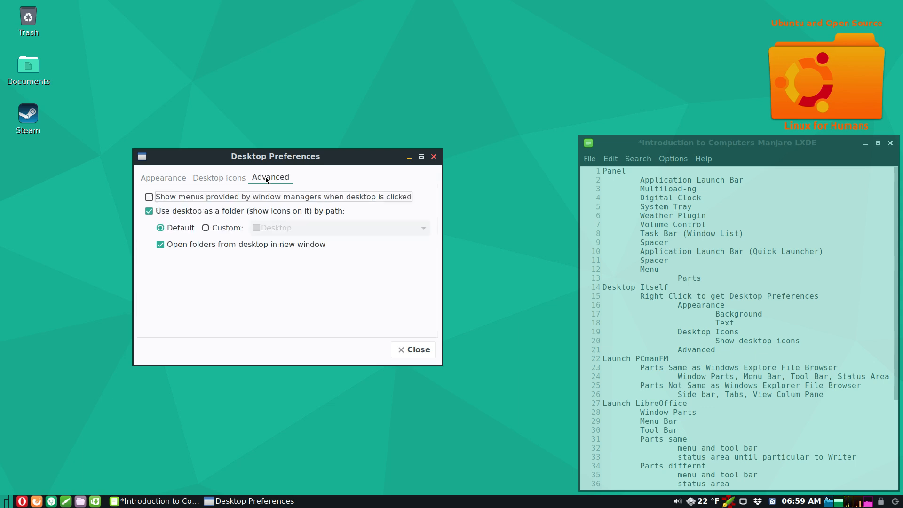
left_click(149, 210)
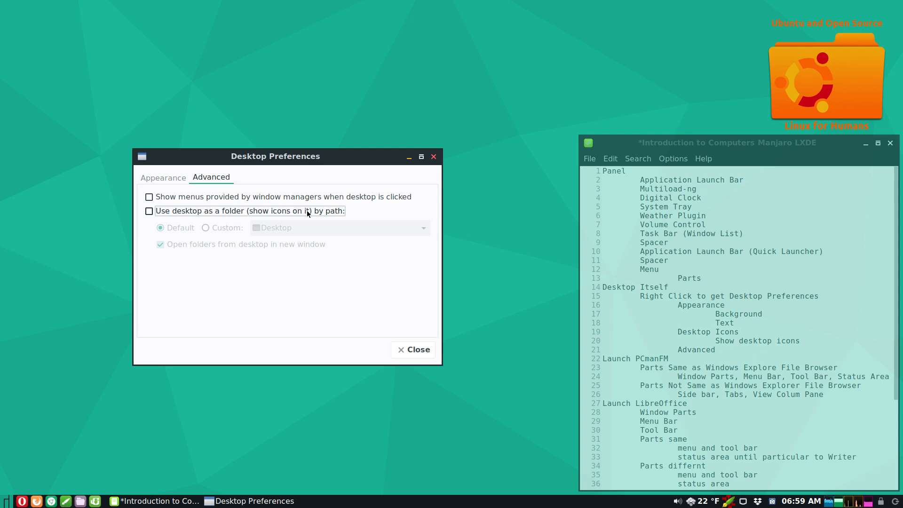
middle_click(285, 69)
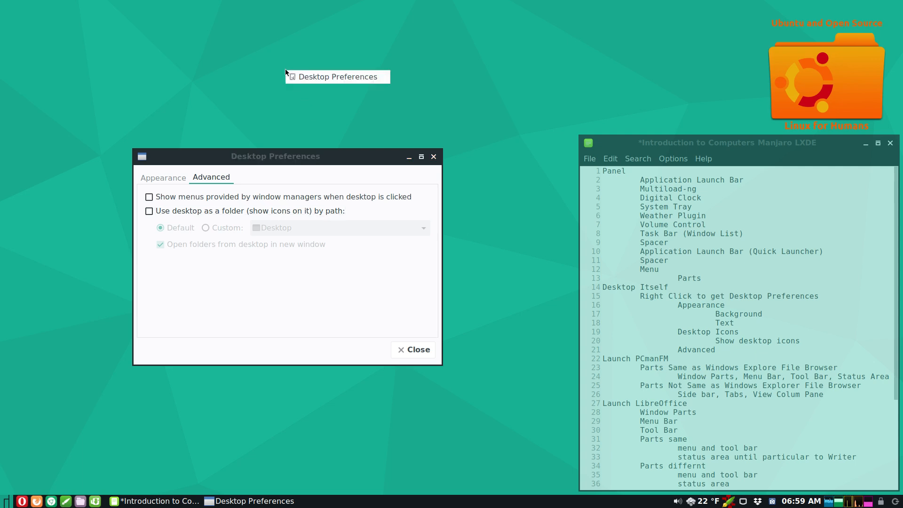
left_click(229, 72)
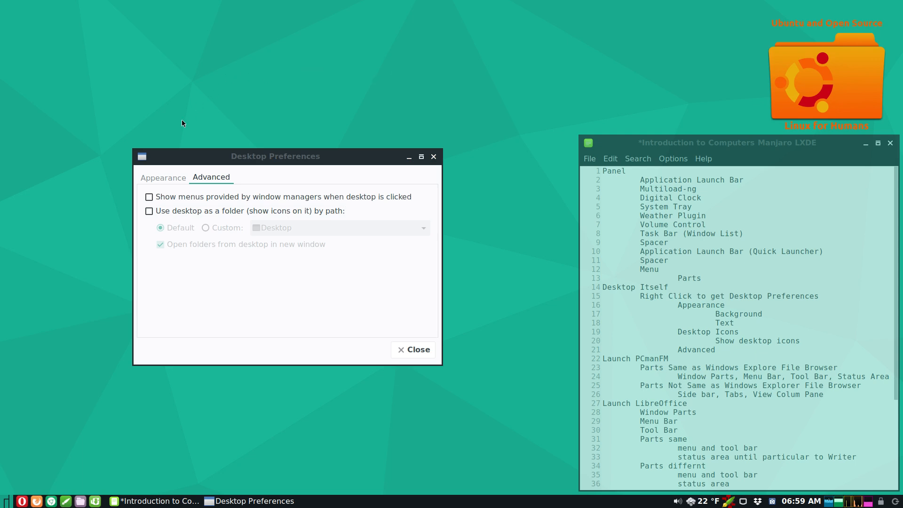
- Enable window-manager menus on desktop clicks and try the Openbox right-click desktop menu
left_click(149, 197)
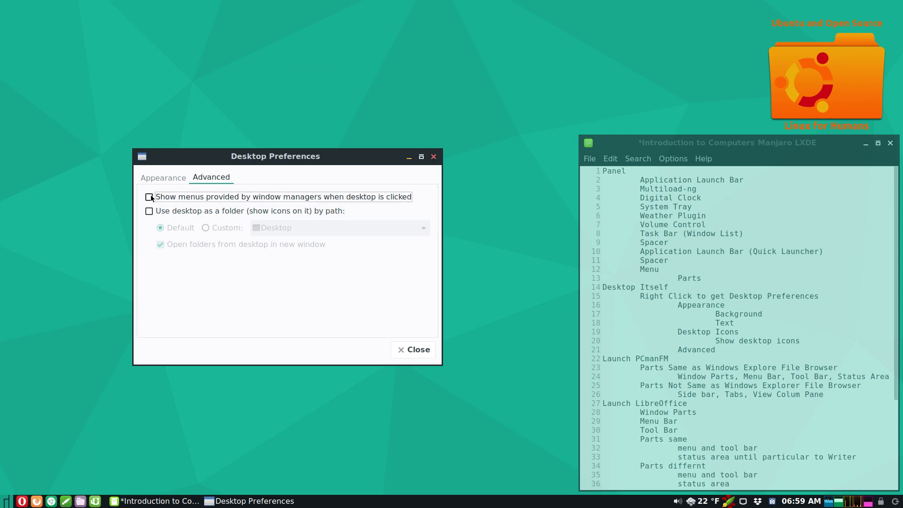
right_click(267, 85)
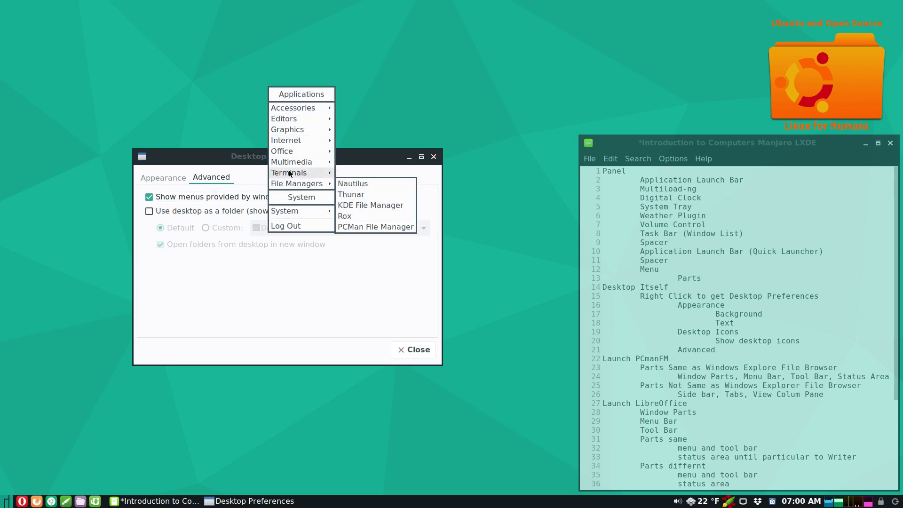
mouse_move(289, 109)
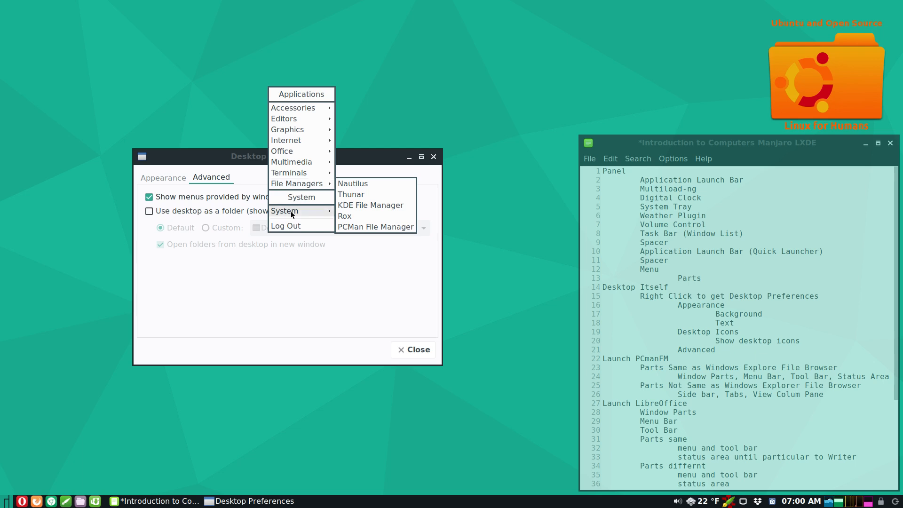
mouse_move(290, 210)
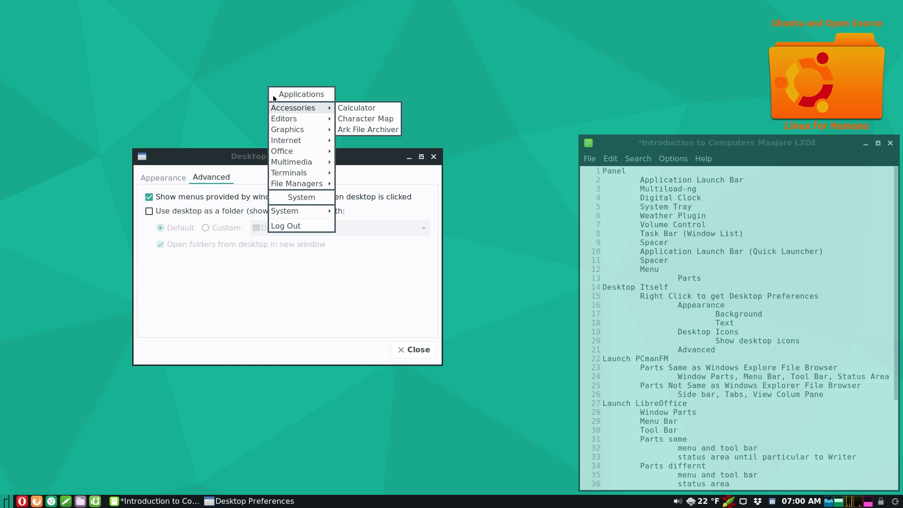
left_click(246, 77)
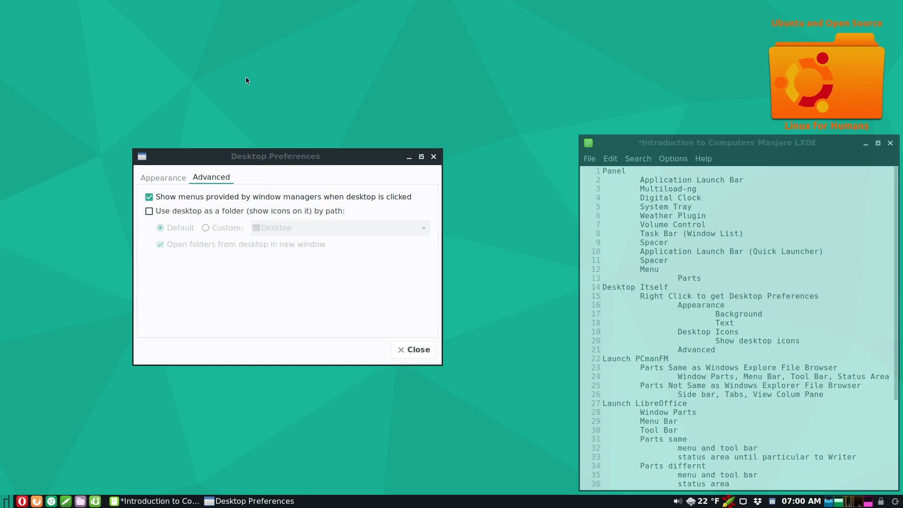
- Re-enable 'Use desktop as a folder', show the Documents icon, review Appearance, and close Desktop Preferences
left_click(150, 212)
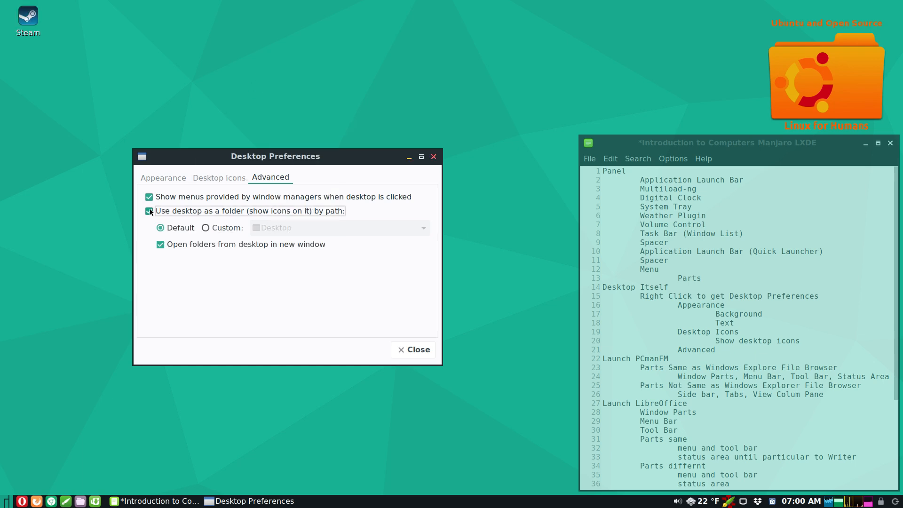
left_click(218, 184)
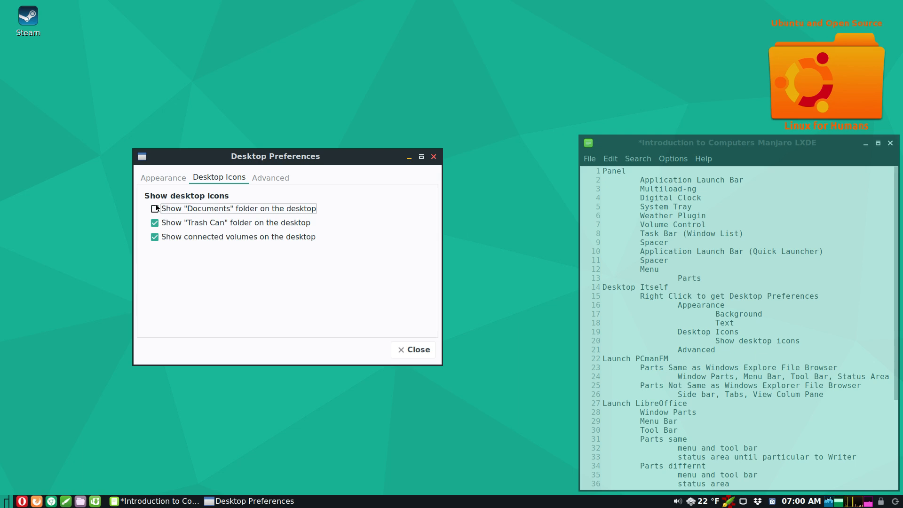
left_click(155, 224)
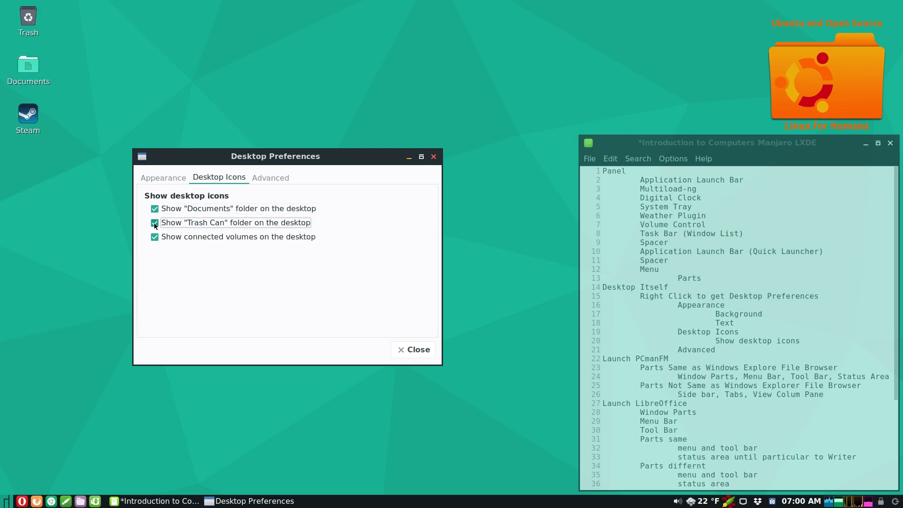
left_click(164, 178)
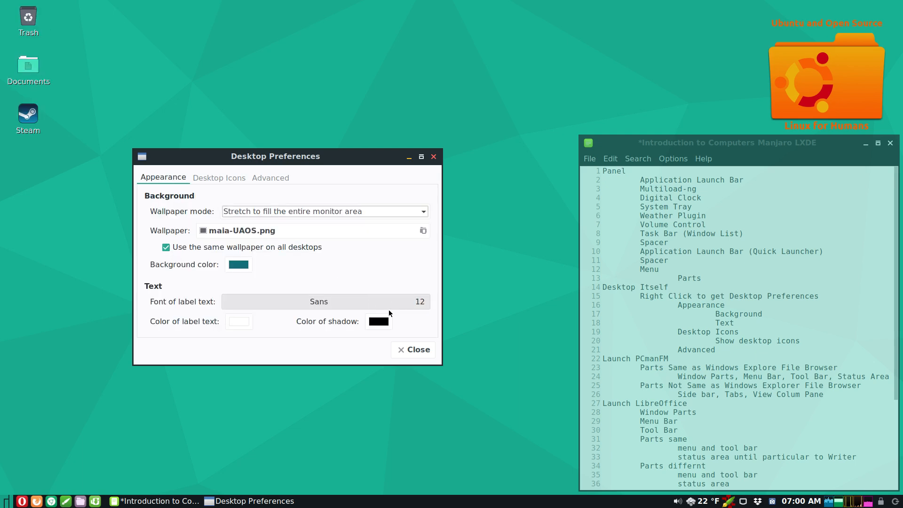
left_click(413, 350)
right_click(264, 157)
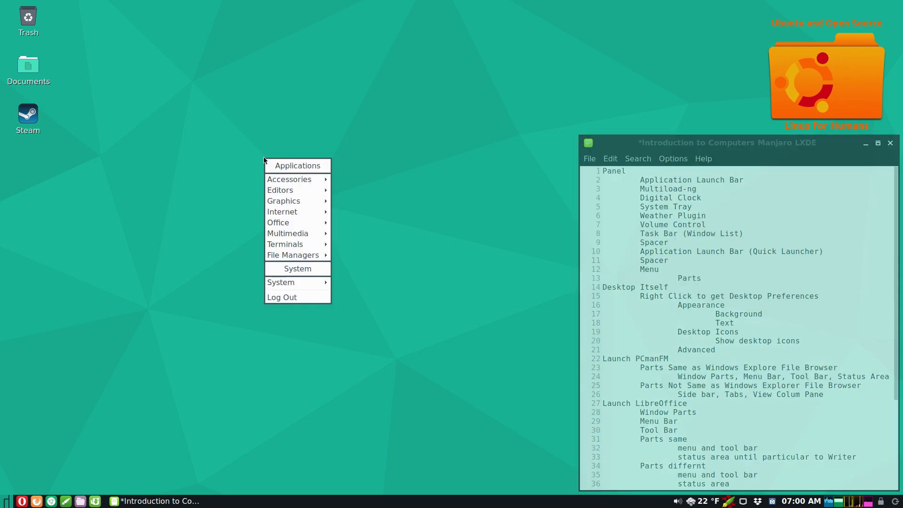
right_click(238, 140)
mouse_move(267, 267)
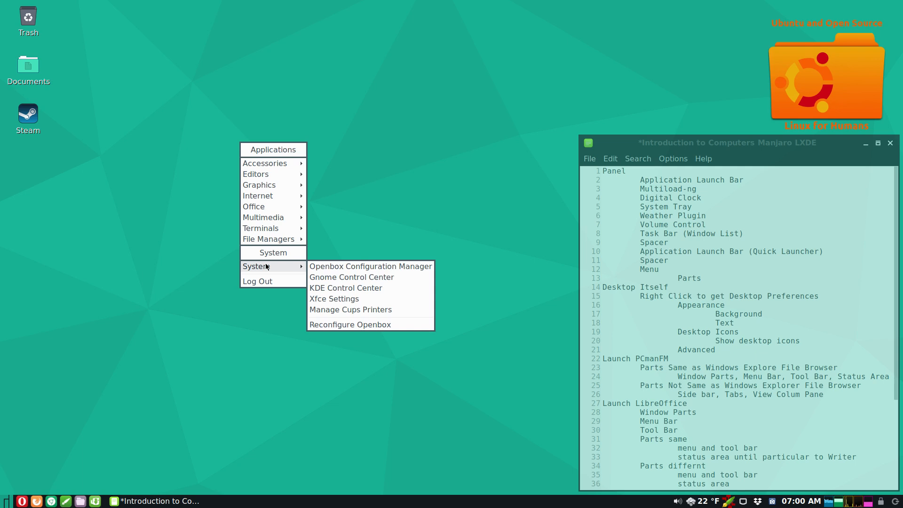
mouse_move(268, 241)
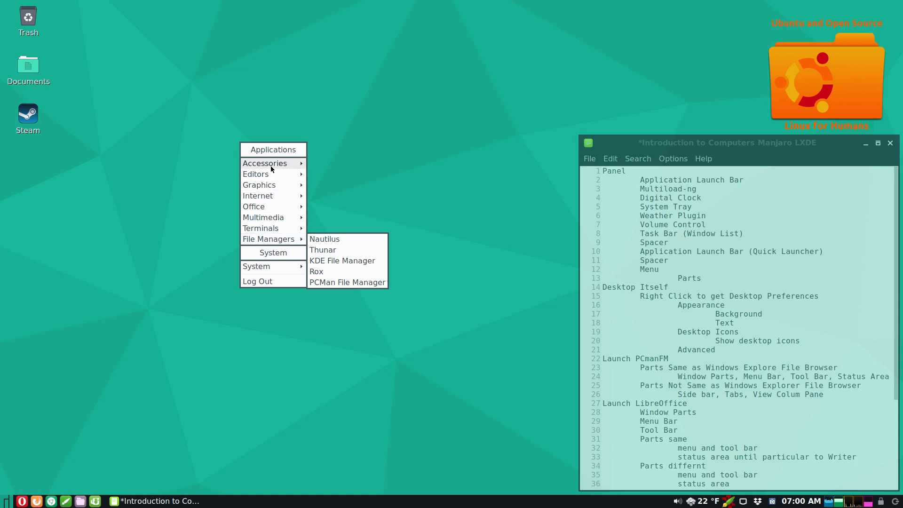
left_click(236, 228)
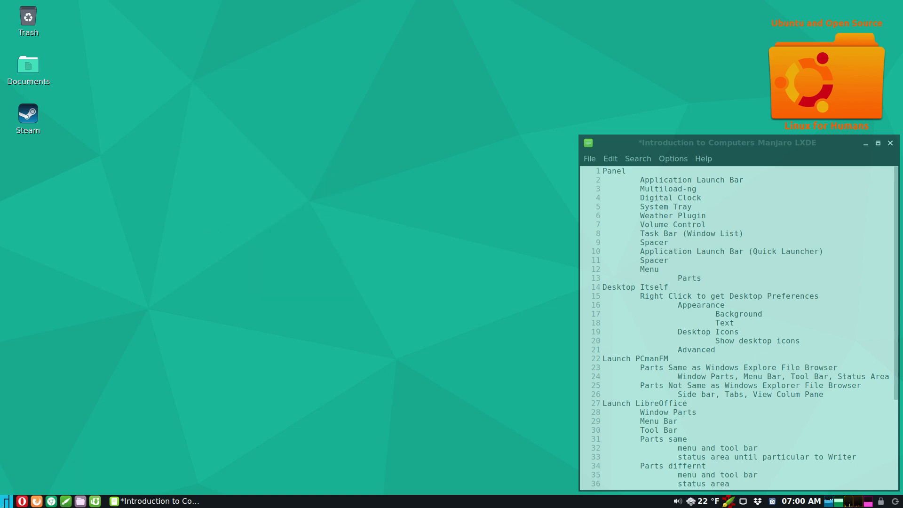
- Open Desktop Preferences from the panel menu, move it left, and view its Advanced settings
left_click(7, 501)
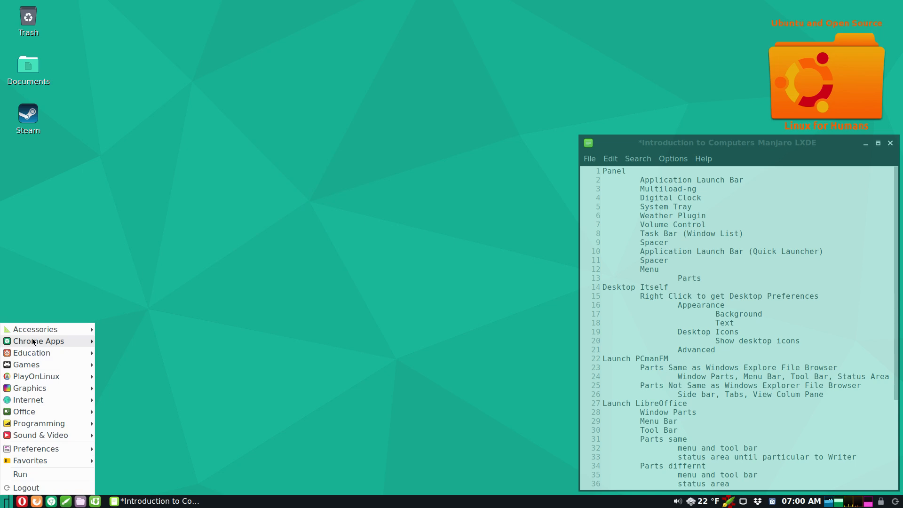
mouse_move(45, 451)
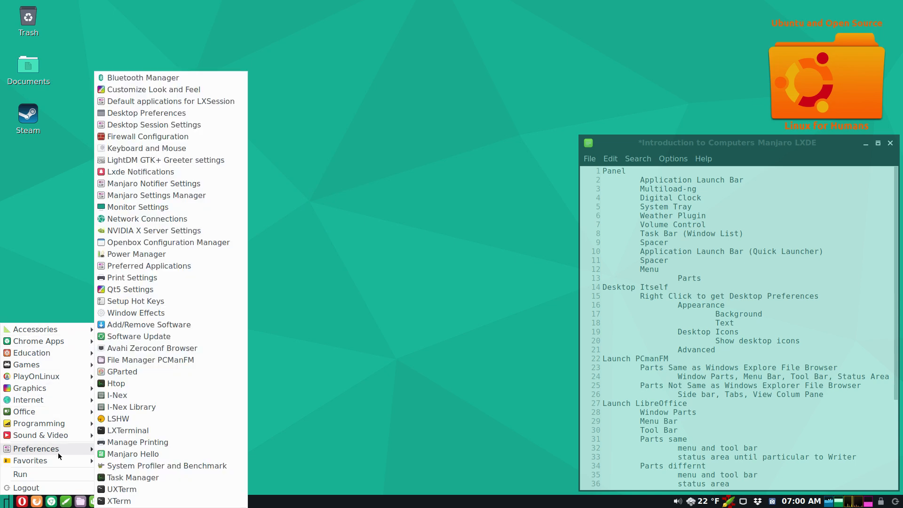
left_click(149, 114)
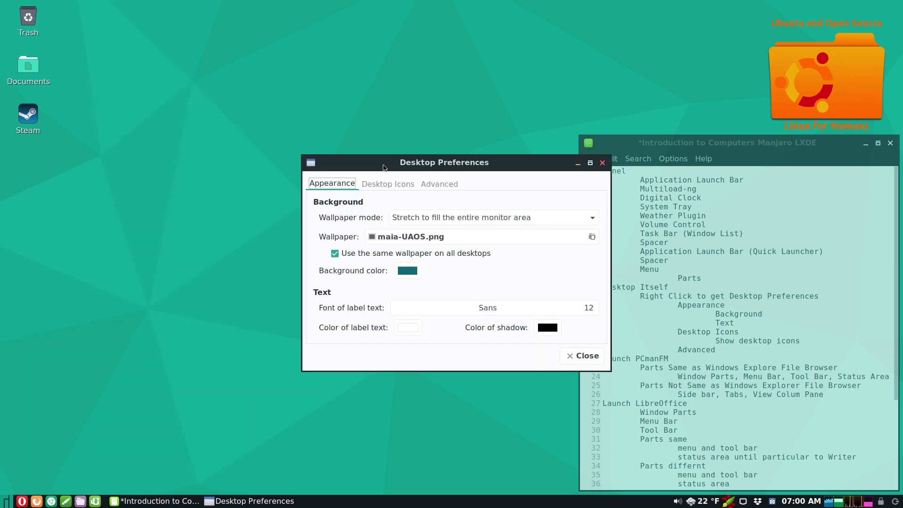
left_click_drag(384, 164, 241, 149)
left_click(294, 168)
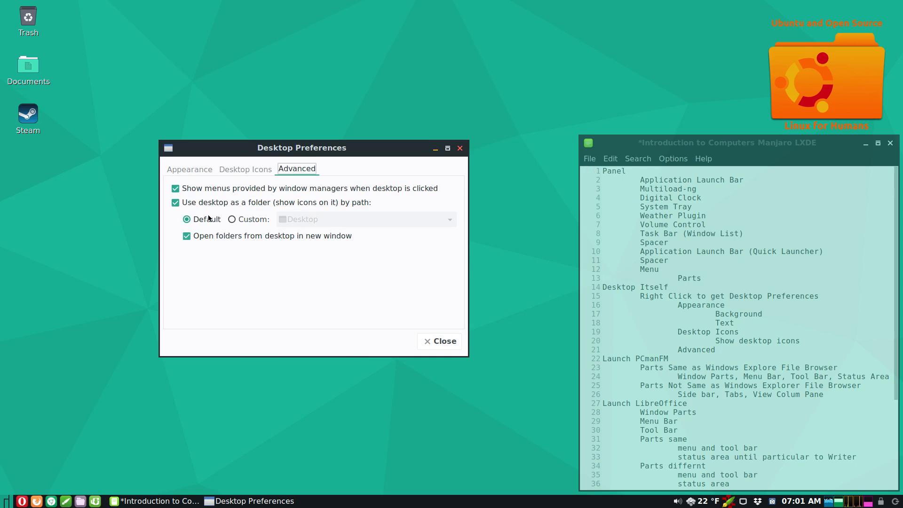
- Untick window-manager menus, check the file manager's desktop right-click menu, and close preferences
left_click(177, 189)
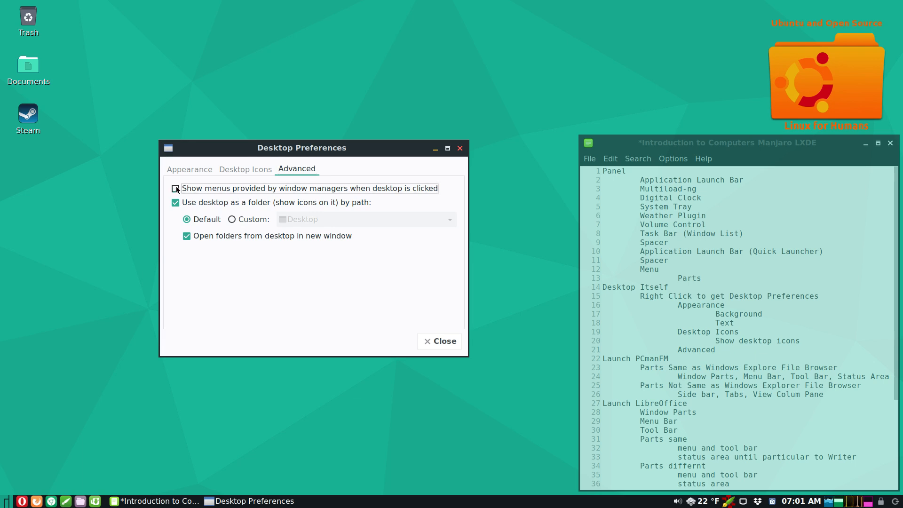
right_click(237, 99)
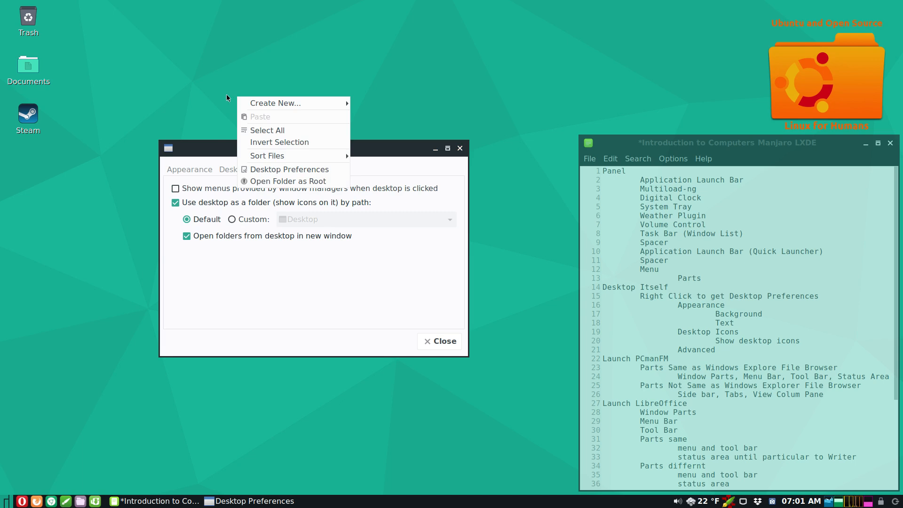
left_click(196, 120)
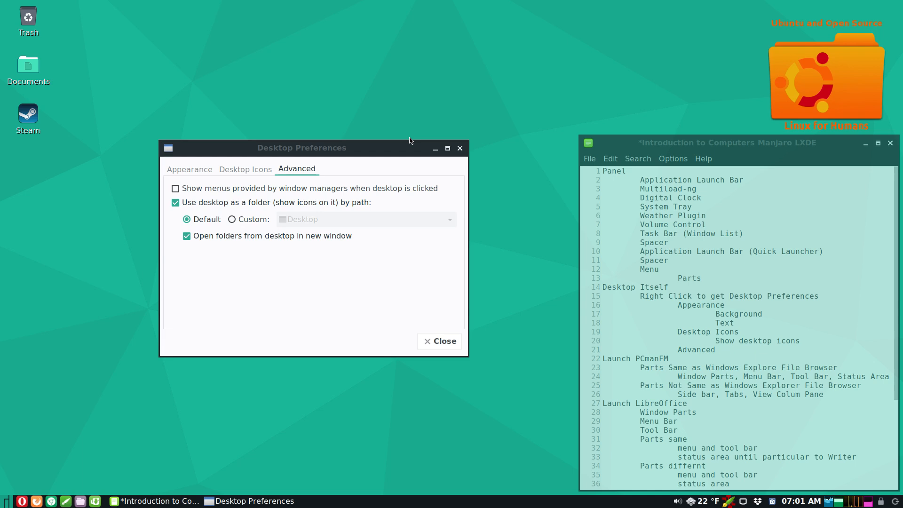
left_click(431, 342)
- Choose Open Folder as Root from the desktop menu, then cancel the administrator password prompt
right_click(241, 172)
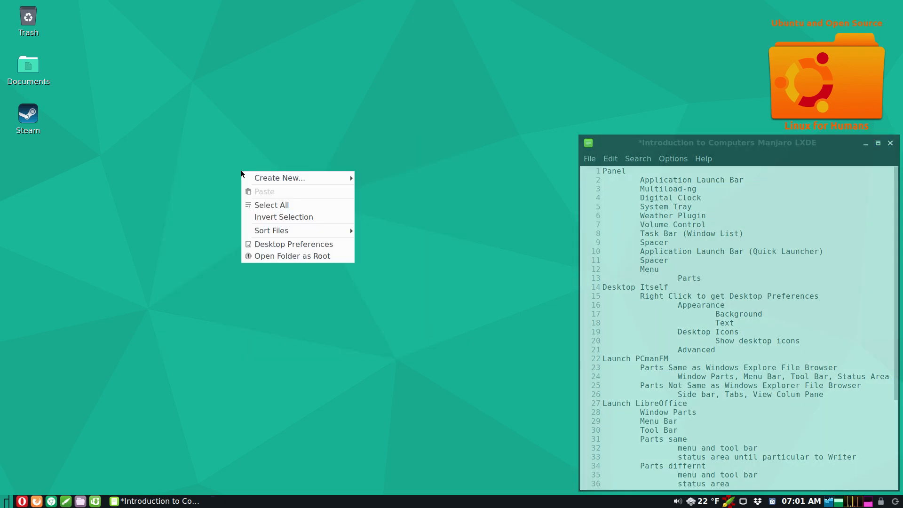
mouse_move(254, 178)
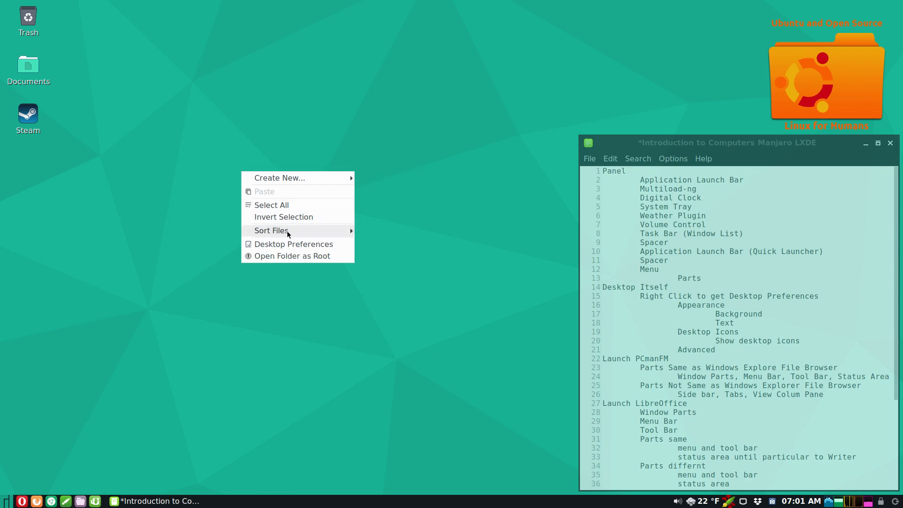
left_click(276, 257)
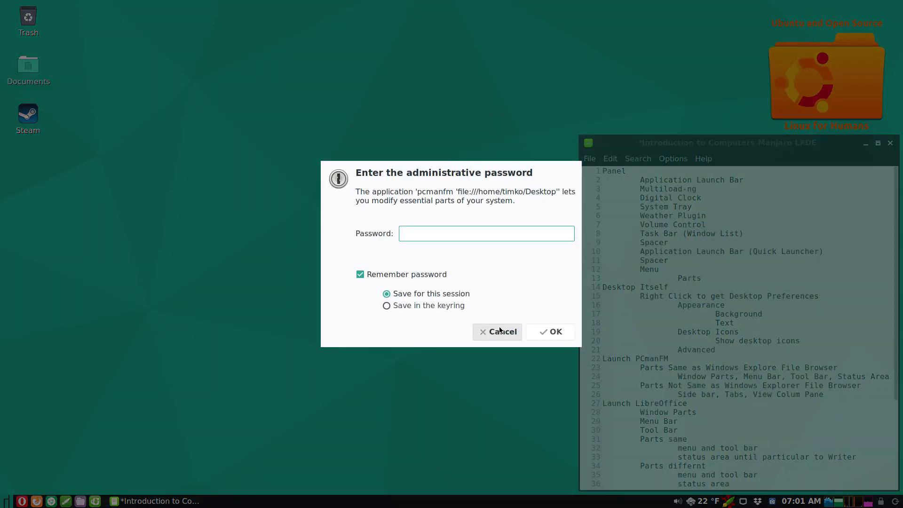
left_click(498, 332)
- Dismiss the desktop menu and bring the 'Introduction to Computers Manjaro LXDE' notes to front
right_click(223, 151)
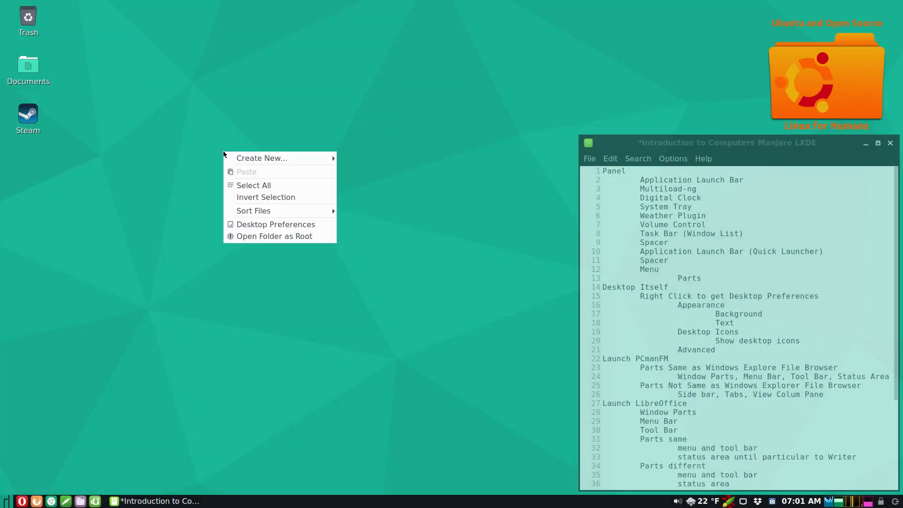
mouse_move(238, 213)
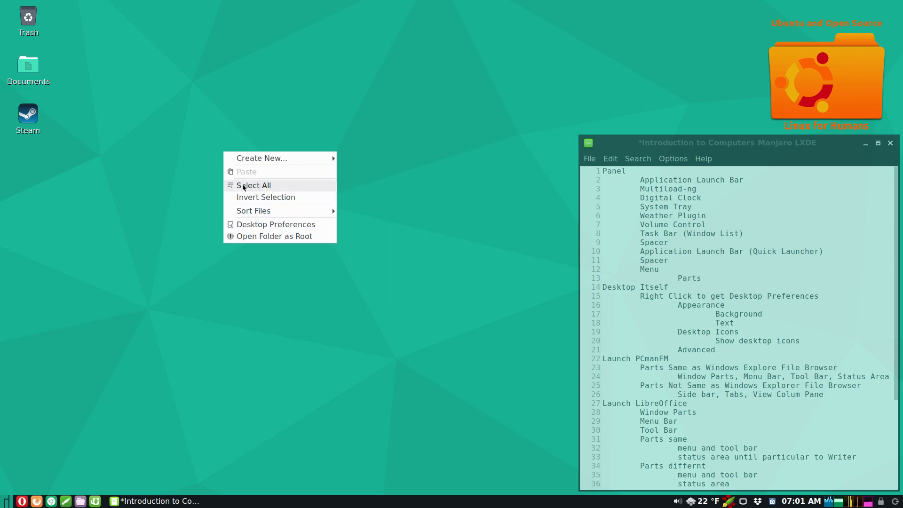
left_click(201, 289)
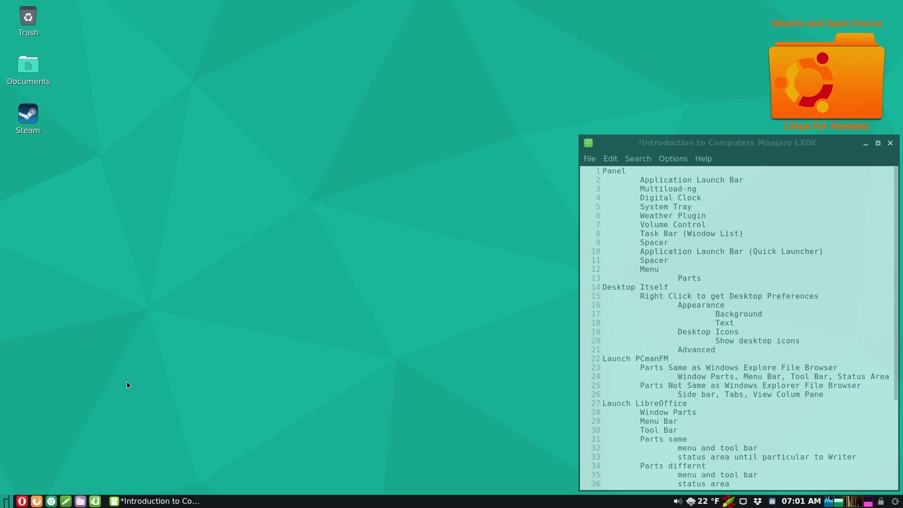
left_click(617, 144)
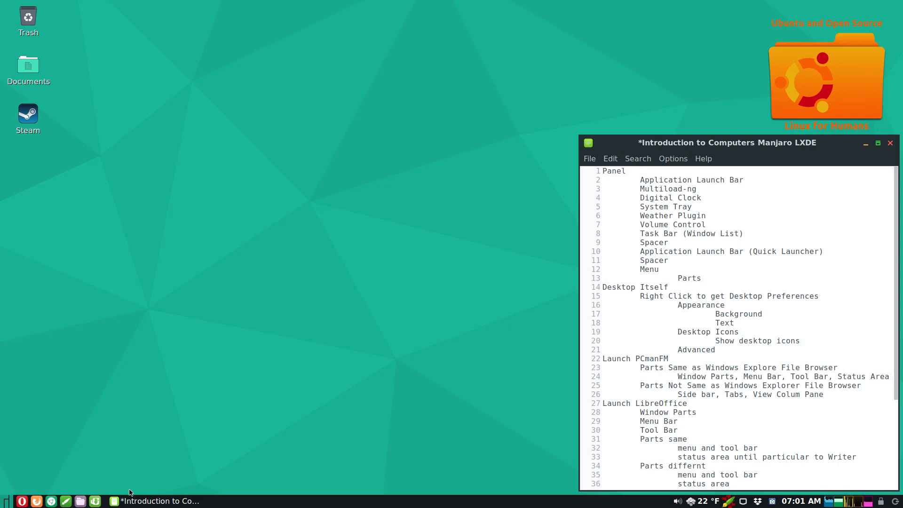
- Launch PCManFM on /home/timko and resize and reposition its window beside the notes
left_click(81, 501)
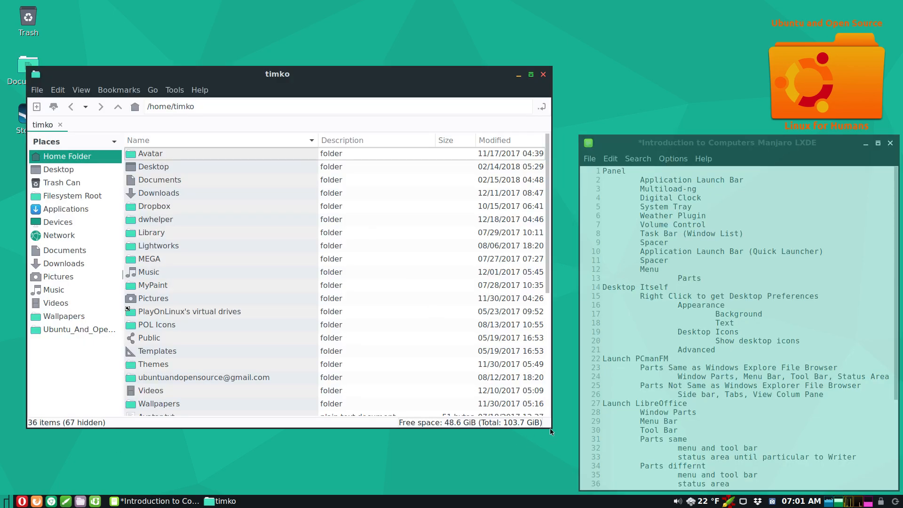
left_click_drag(547, 423, 471, 418)
left_click_drag(354, 71, 331, 92)
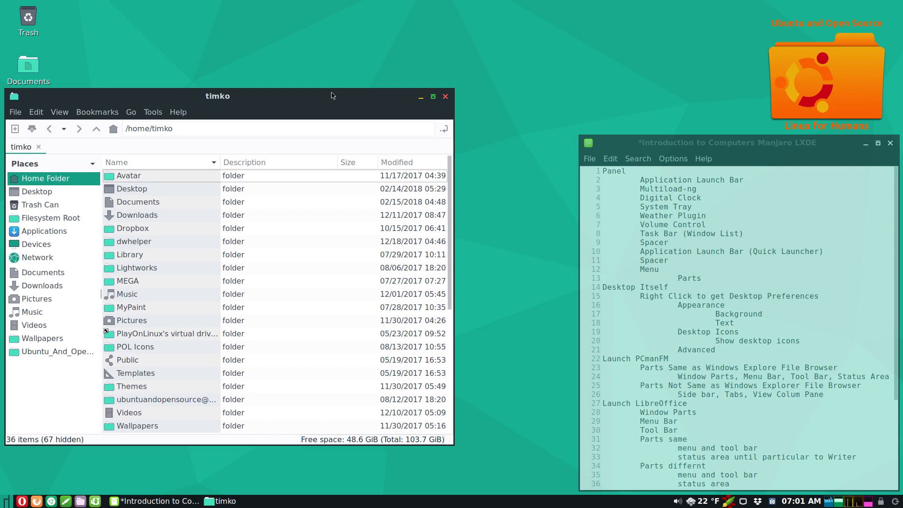
left_click_drag(453, 276, 568, 272)
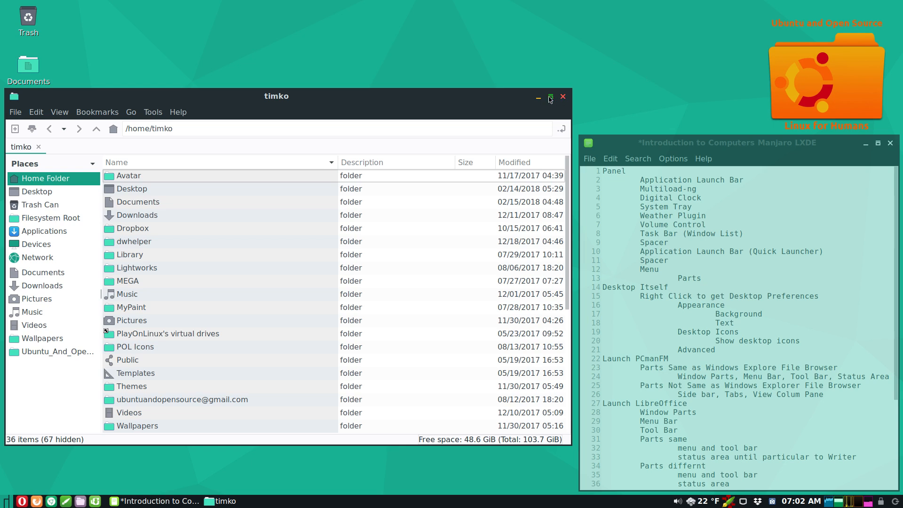
left_click(550, 97)
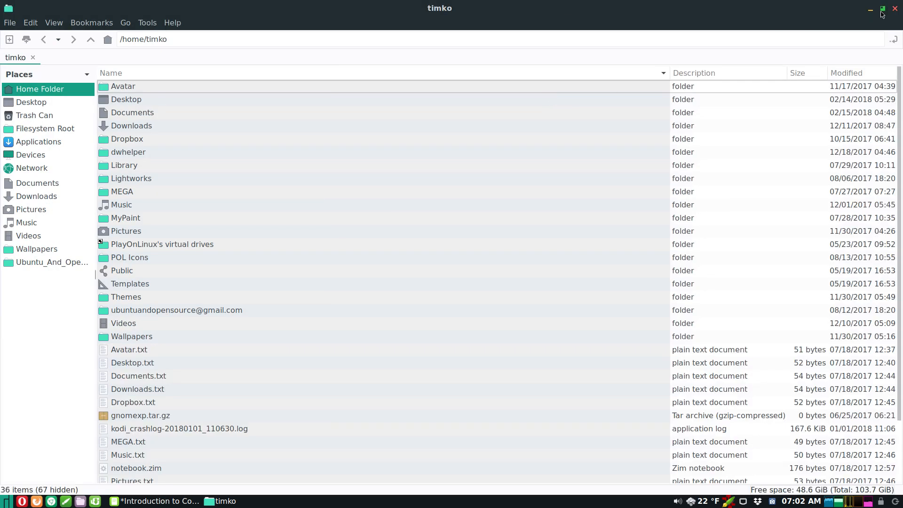
left_click(882, 15)
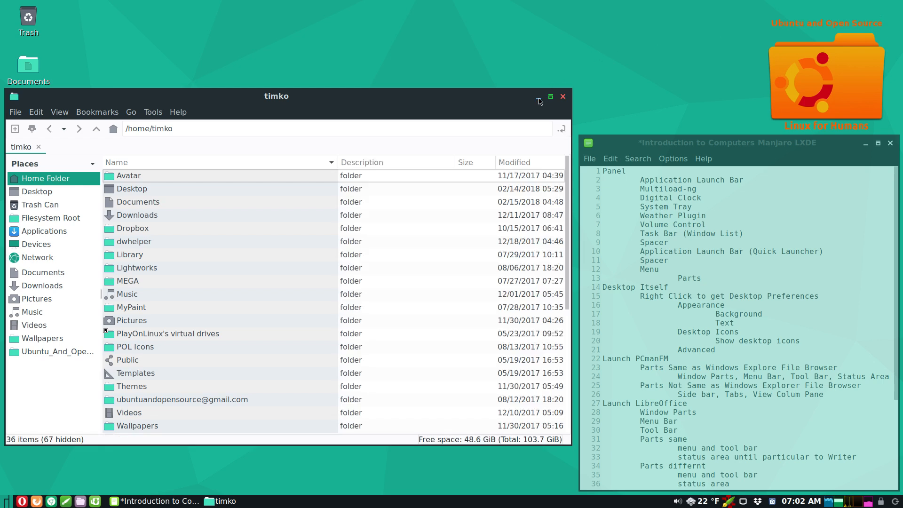
left_click(538, 97)
left_click(149, 501)
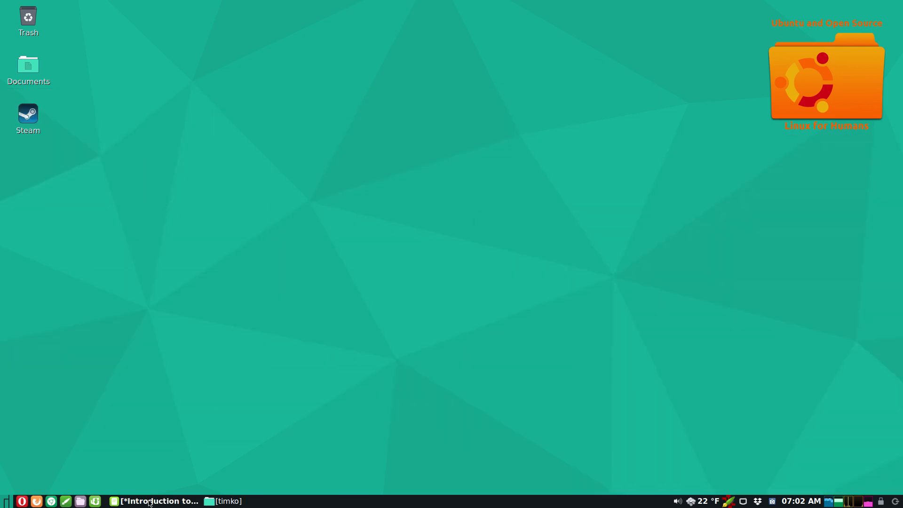
left_click(149, 501)
left_click(224, 502)
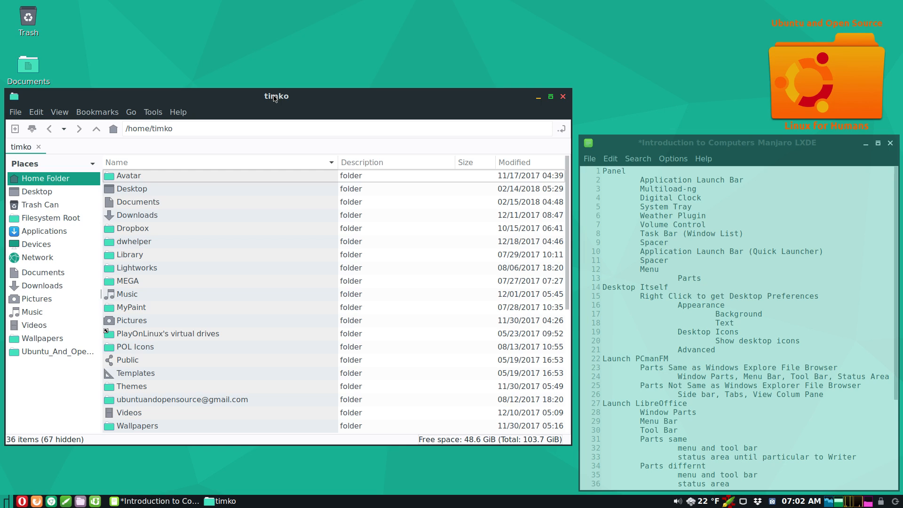
left_click(14, 98)
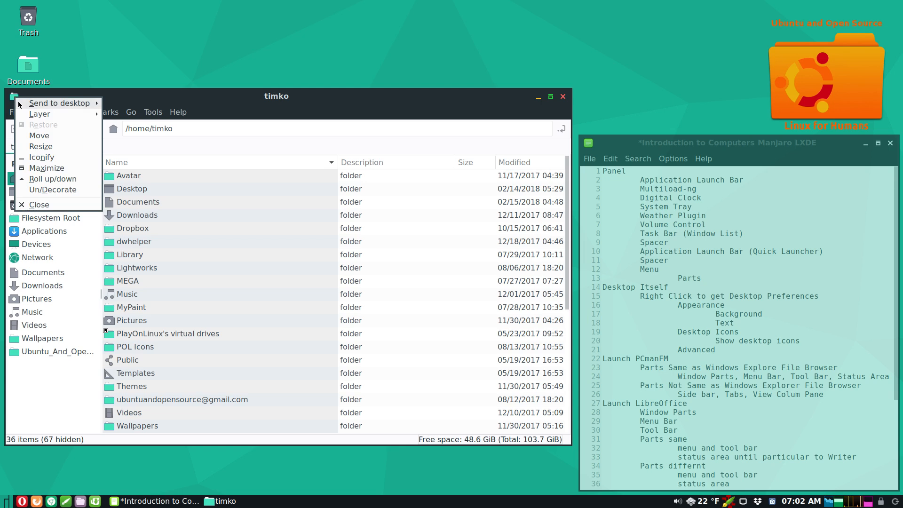
mouse_move(27, 114)
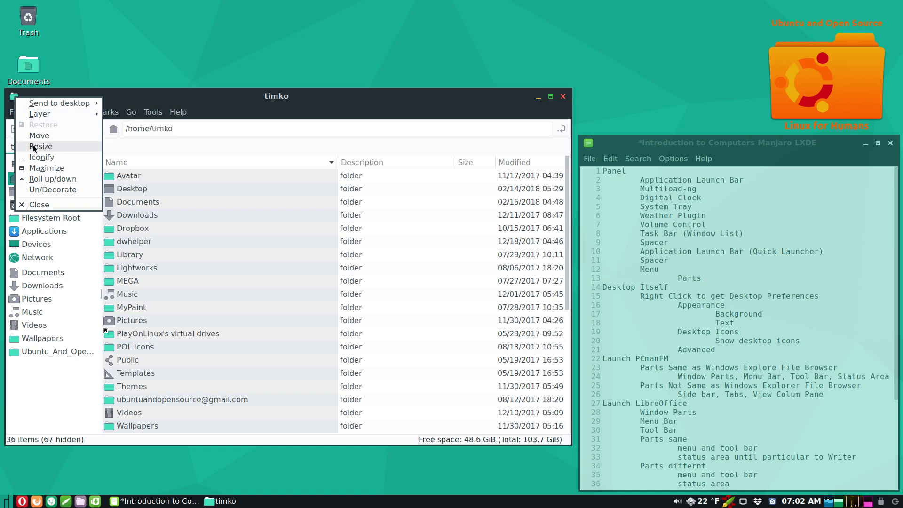
left_click(36, 177)
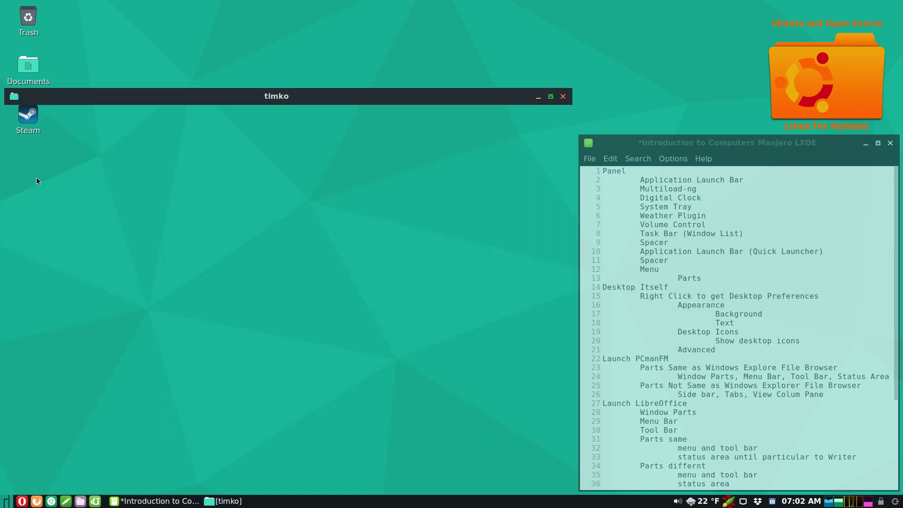
left_click(14, 96)
left_click(28, 177)
left_click(15, 96)
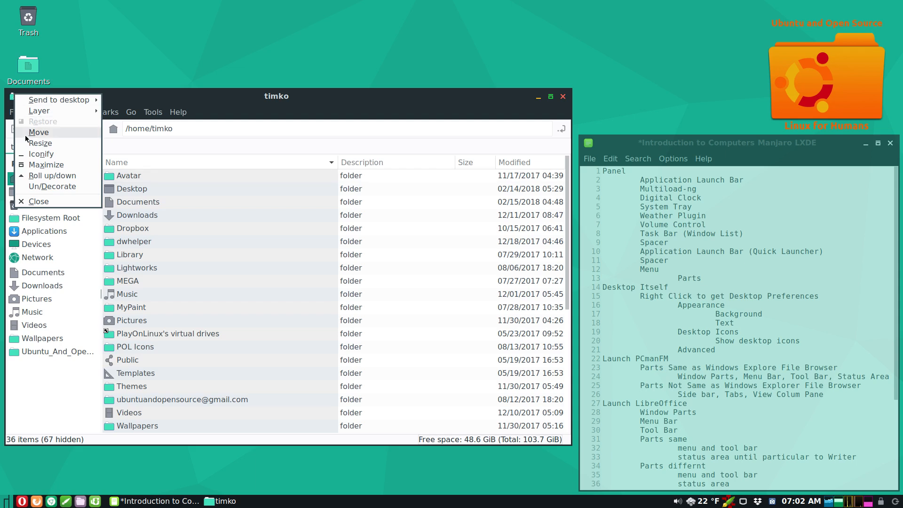
left_click(49, 177)
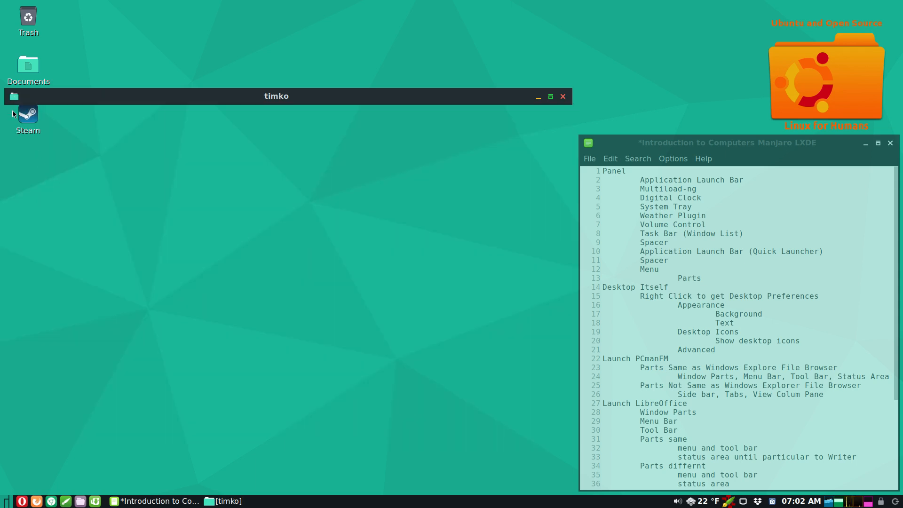
left_click(14, 96)
left_click(37, 182)
left_click(18, 100)
left_click(25, 182)
left_click(16, 99)
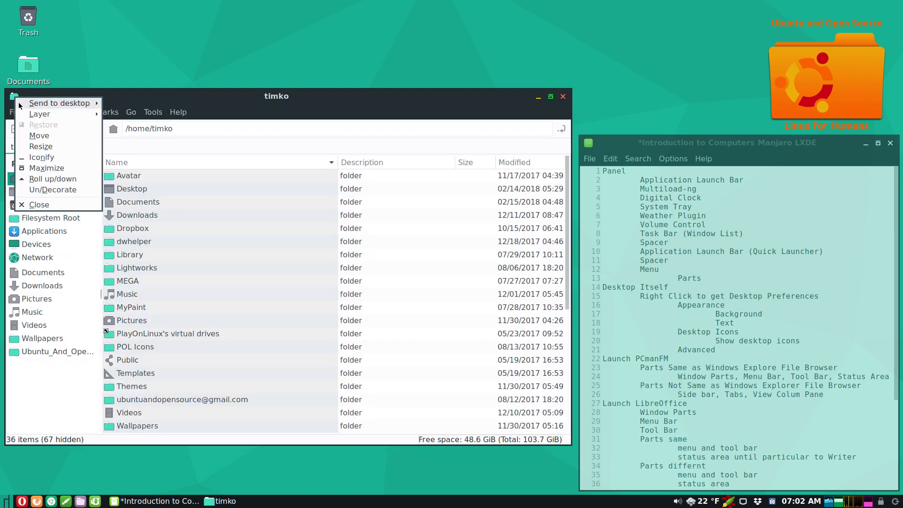
left_click(61, 181)
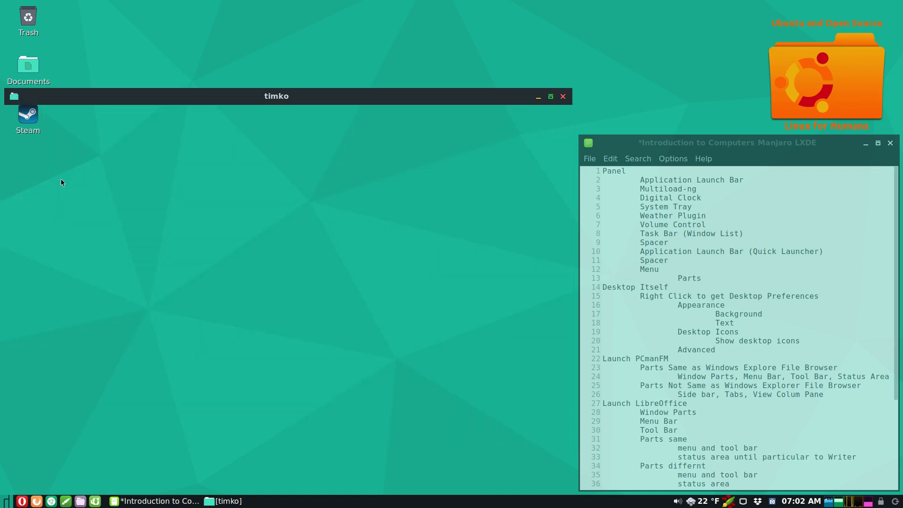
left_click(12, 97)
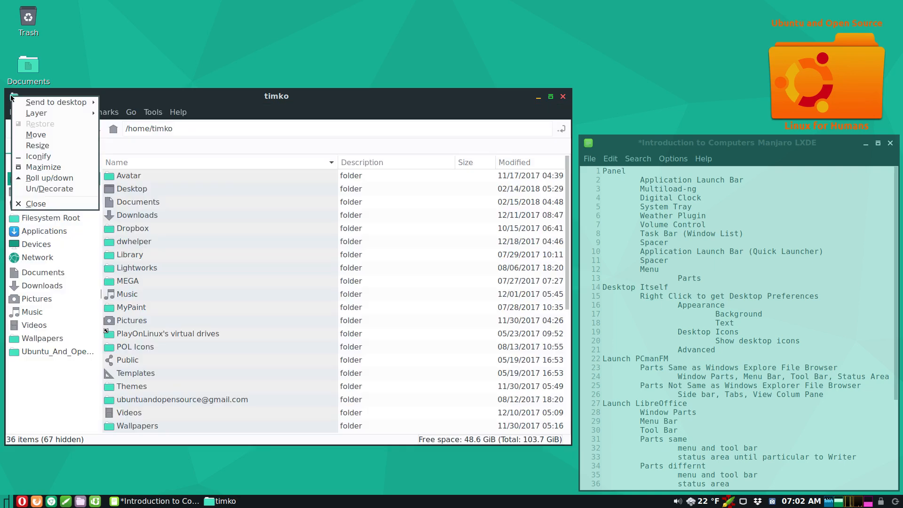
left_click(54, 168)
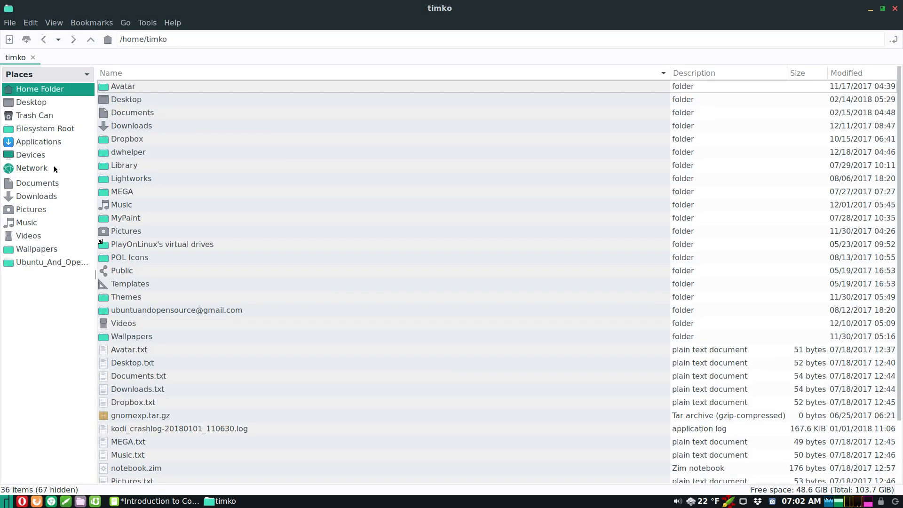
left_click(881, 10)
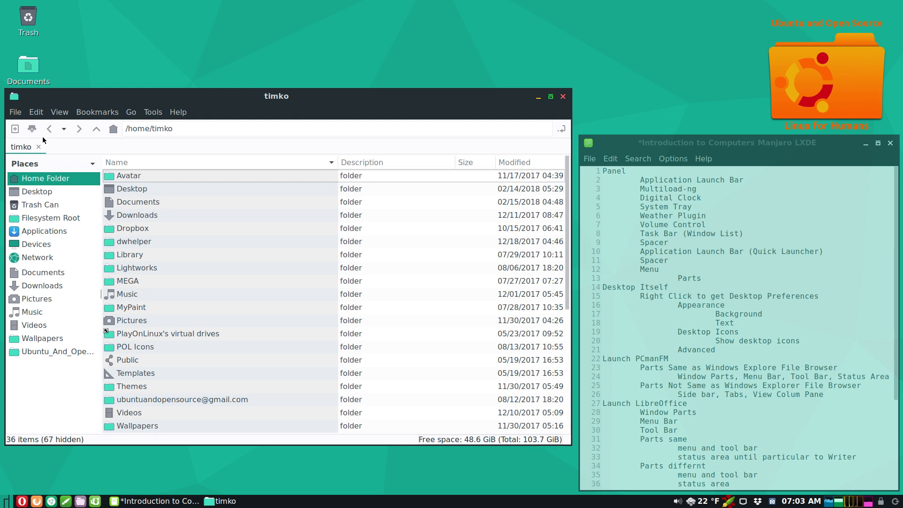
left_click(156, 117)
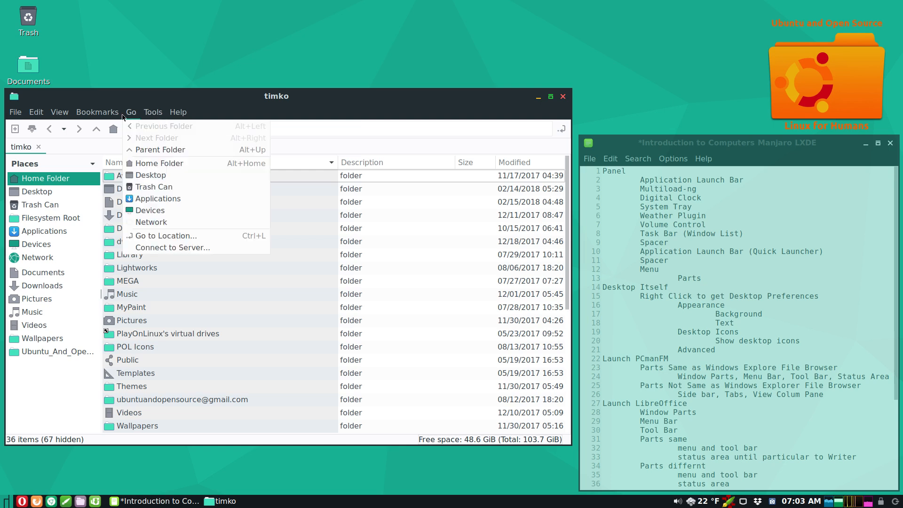
mouse_move(99, 117)
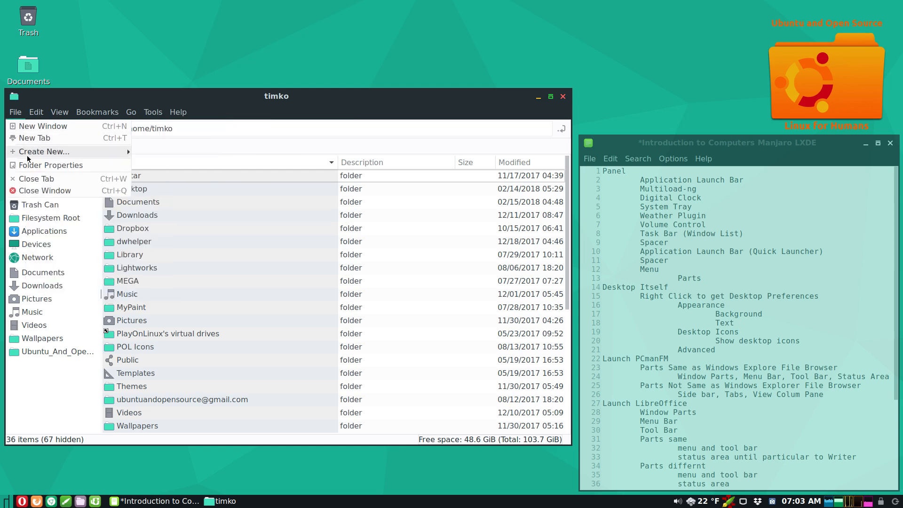
left_click(220, 99)
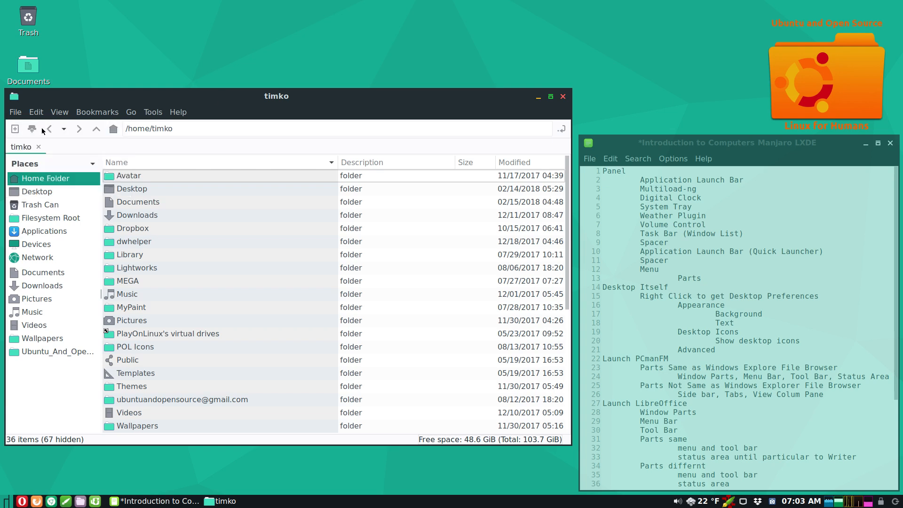
left_click(97, 129)
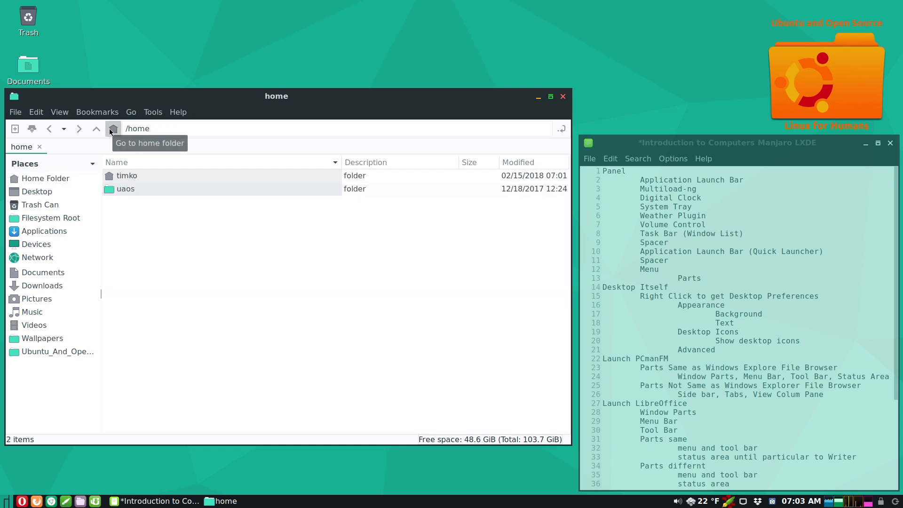
left_click(110, 129)
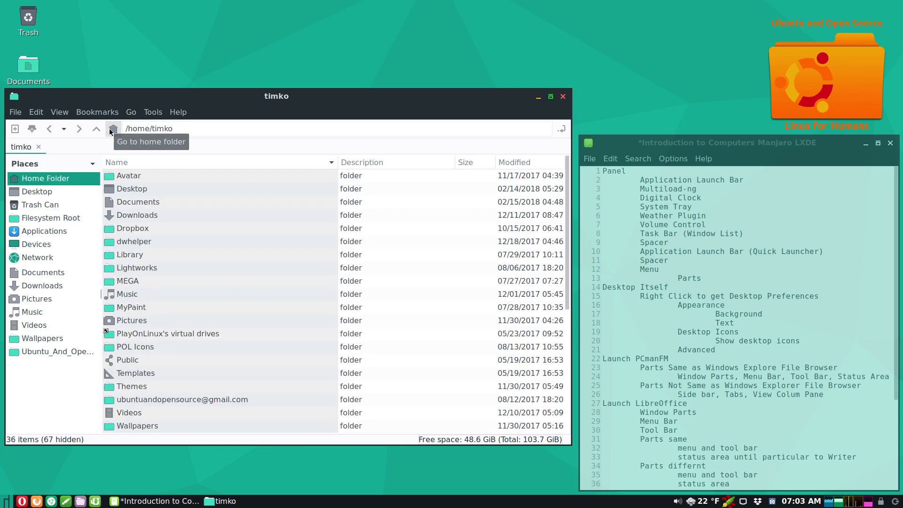
left_click(32, 129)
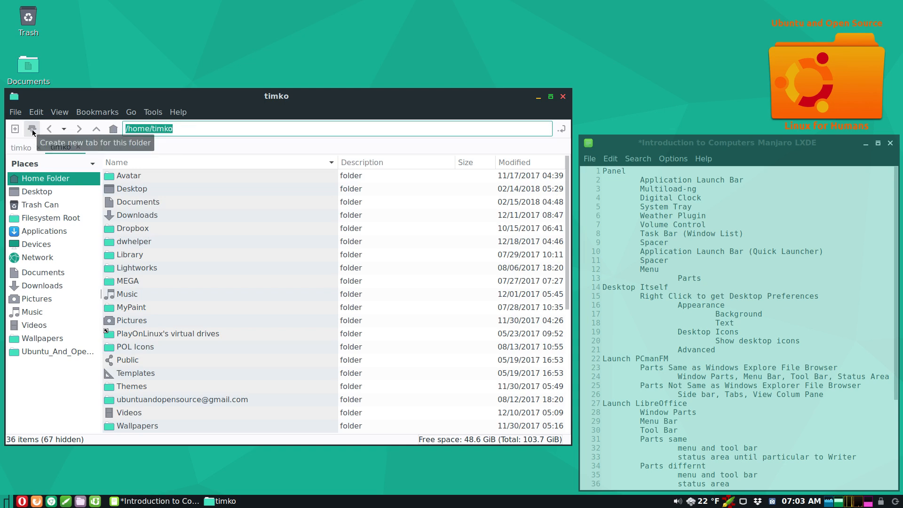
left_click(20, 133)
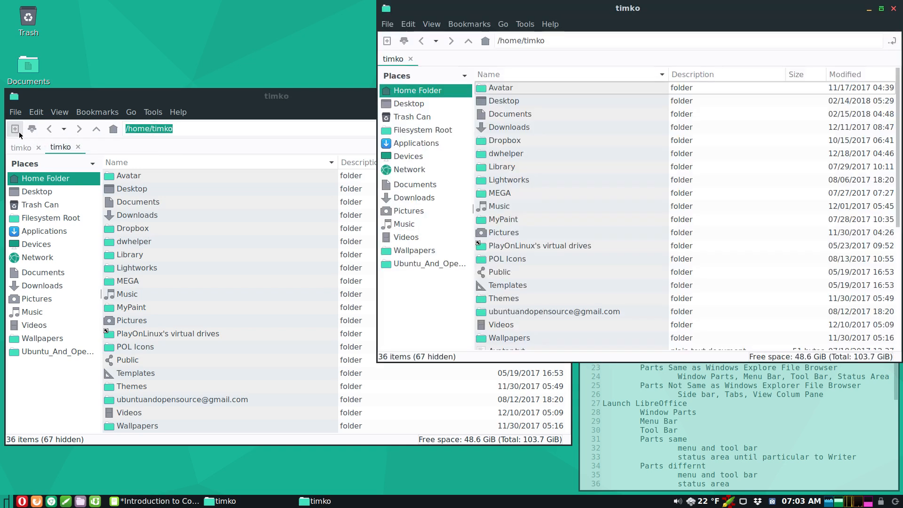
left_click(895, 11)
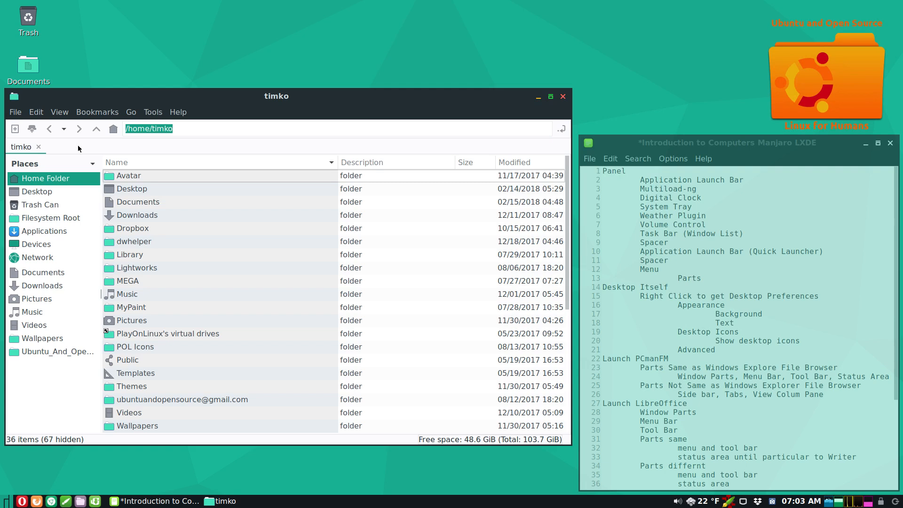
- Set the side pane to Directory Tree via View, switch it to Places, then back to Directory Tree
left_click(57, 111)
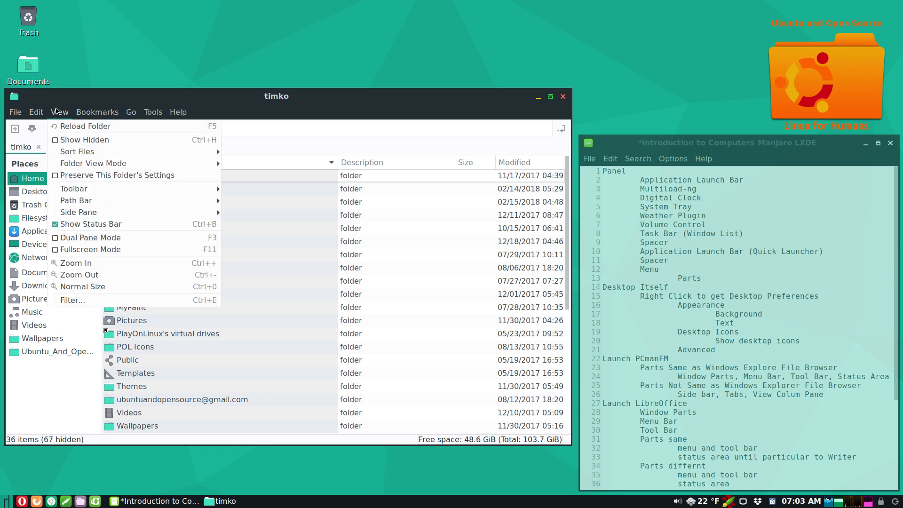
mouse_move(94, 212)
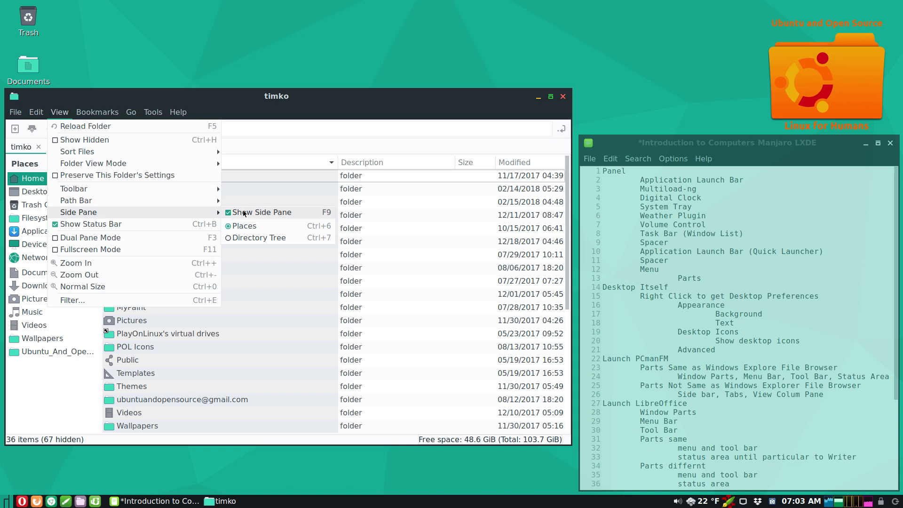
left_click(256, 238)
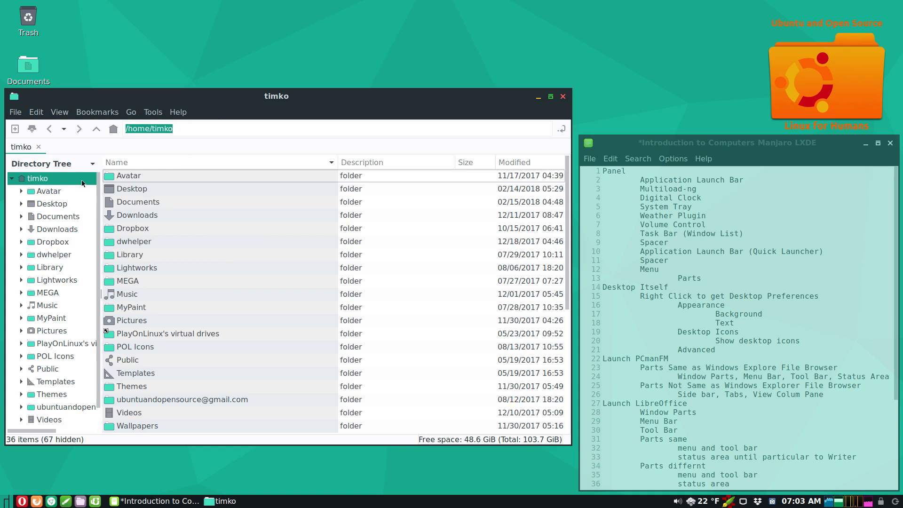
left_click(51, 163)
left_click(84, 177)
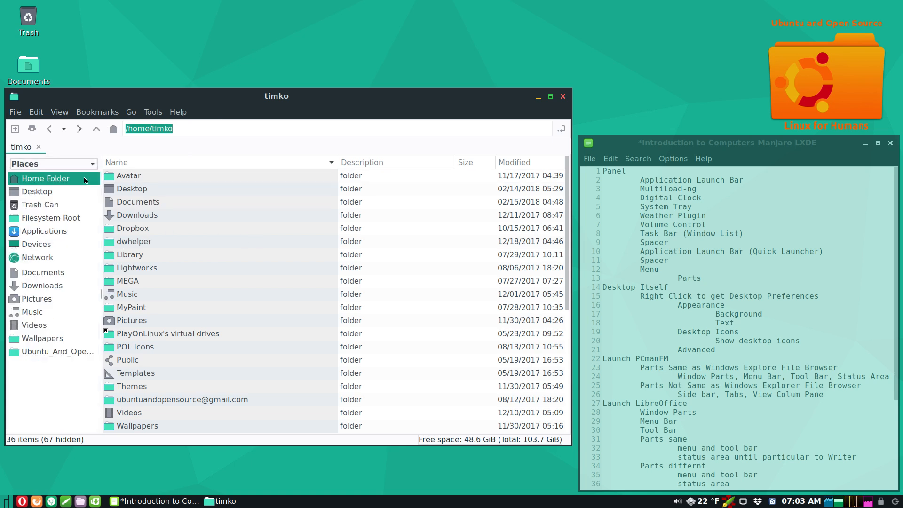
left_click(87, 164)
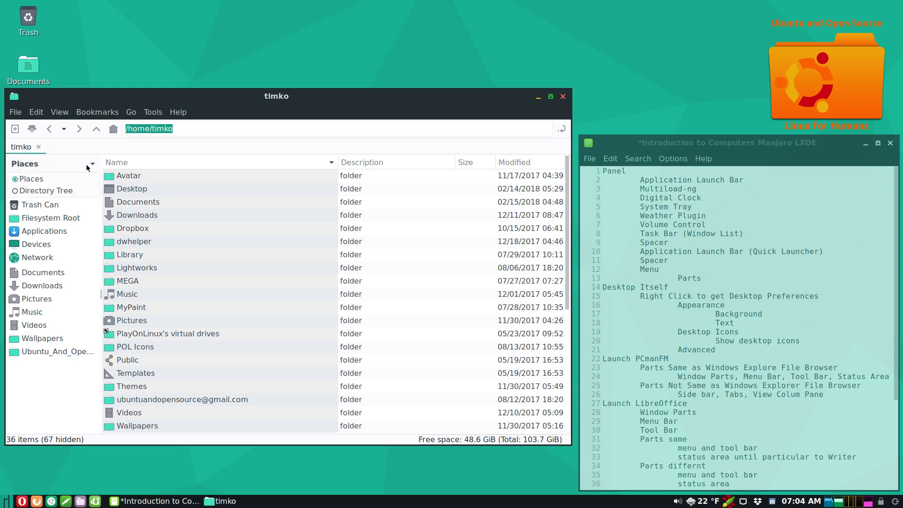
left_click(85, 191)
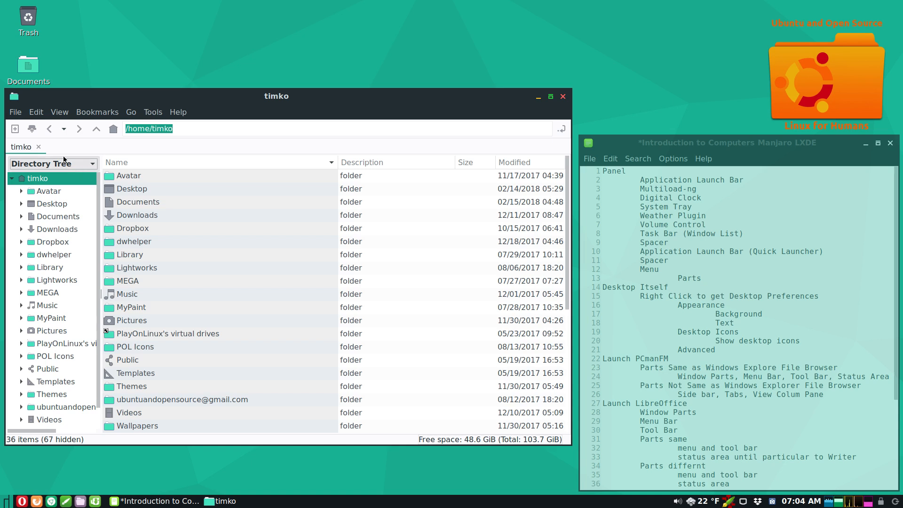
- Split the file view into two panes and widen the window to reveal Modified dates
left_click(63, 115)
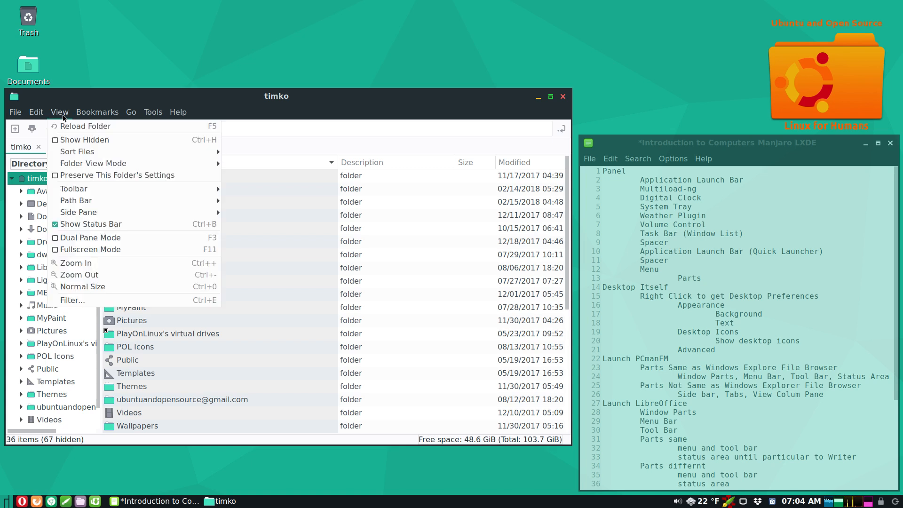
left_click(86, 239)
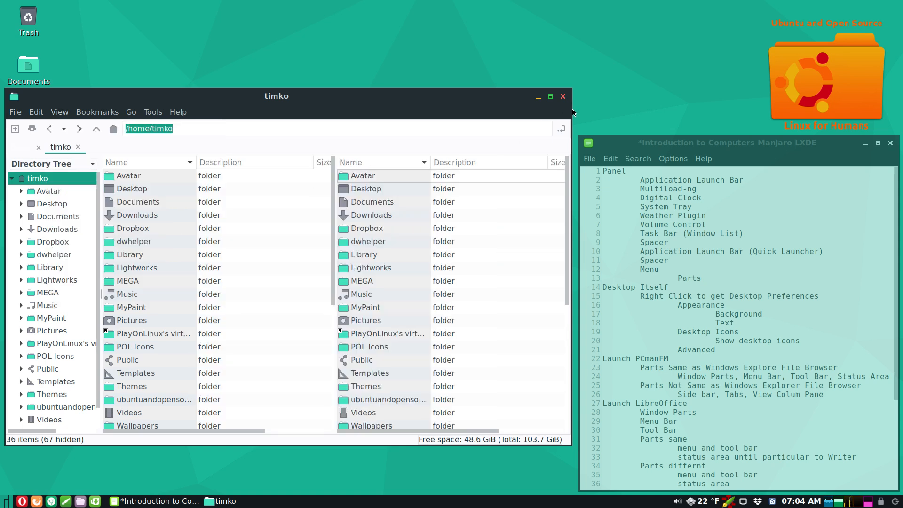
left_click_drag(573, 109, 680, 127)
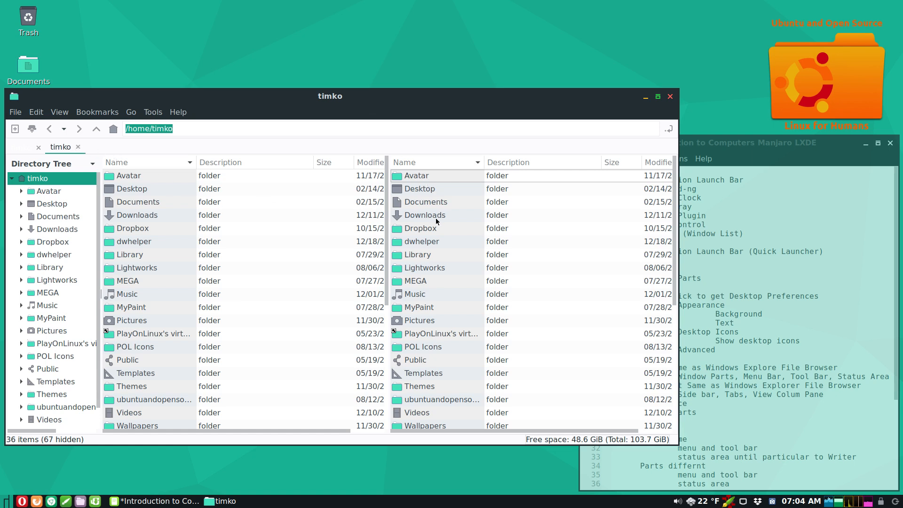
- Open Dropbox in a new tab and switch between the home and Dropbox tabs
right_click(426, 228)
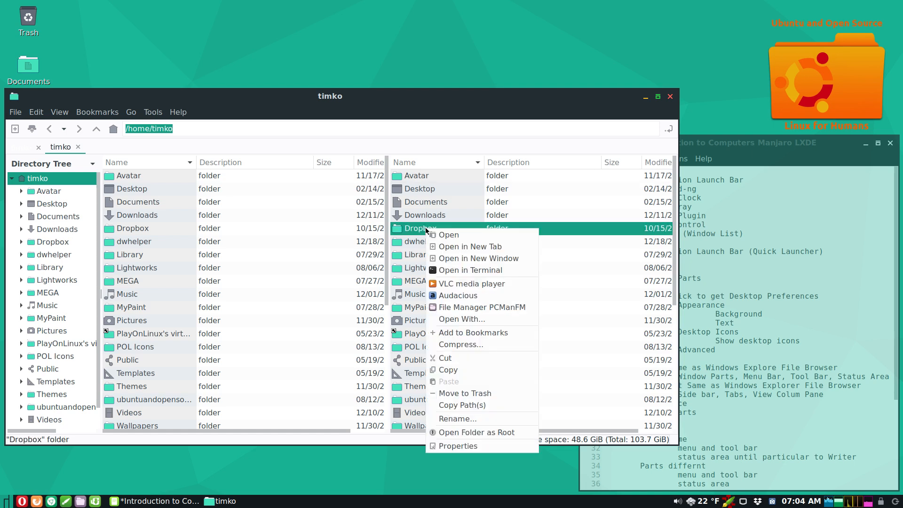
left_click(448, 246)
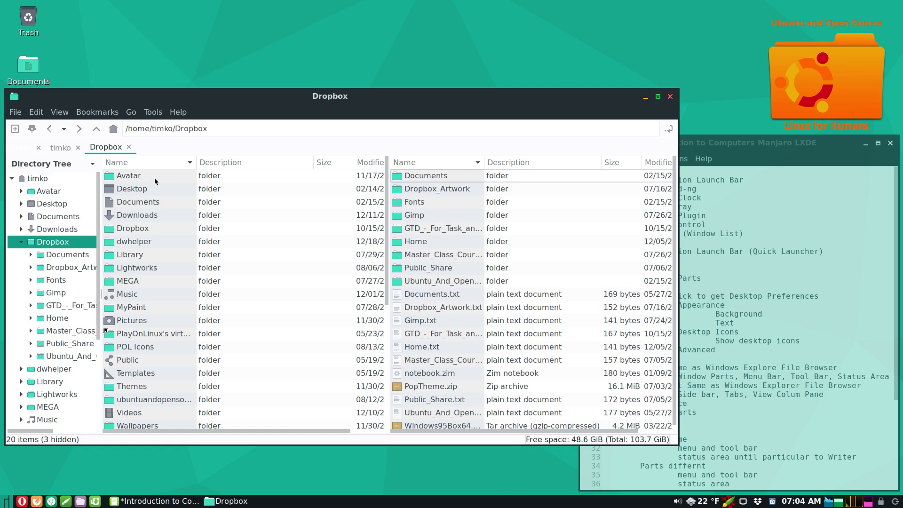
left_click(61, 149)
left_click(104, 148)
left_click(62, 148)
left_click(102, 147)
- Open Ubuntu_And_Open_Source and Art_Work_for_Channel in new tabs, ending on Ubuntu_And_Open_Source
right_click(418, 280)
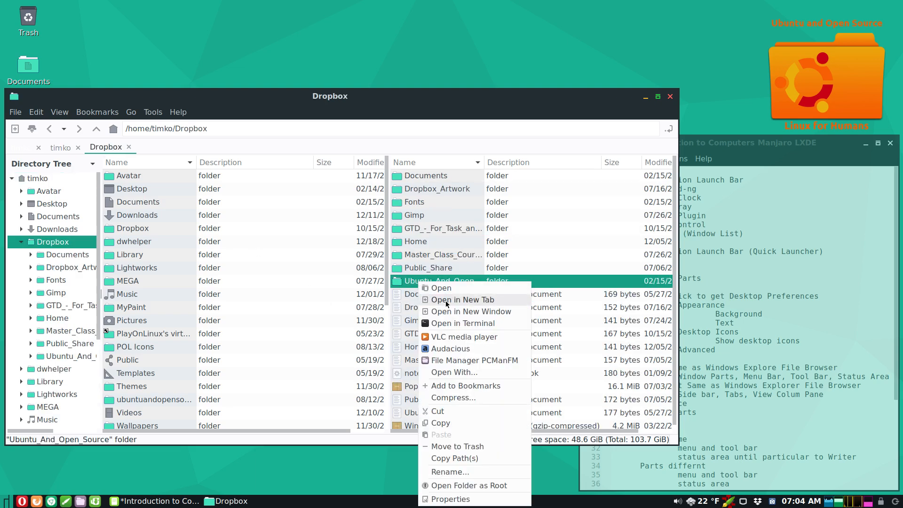
left_click(446, 300)
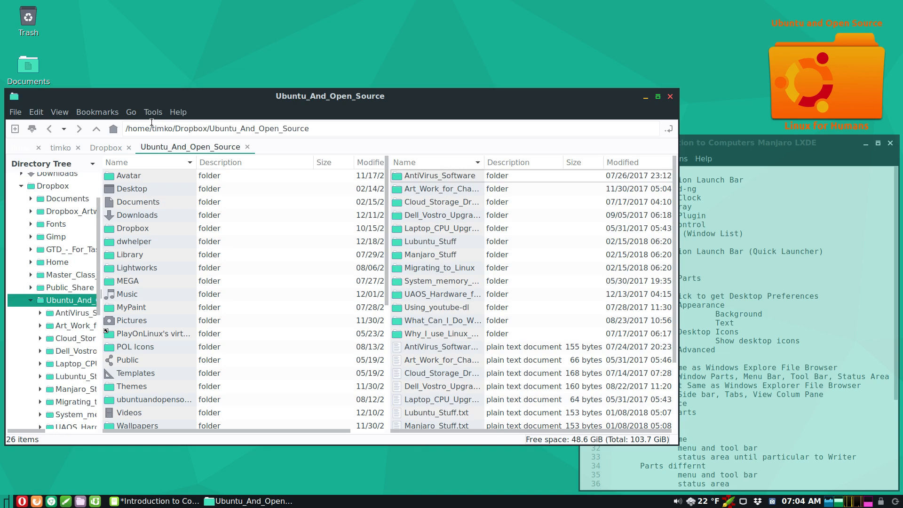
left_click(331, 125)
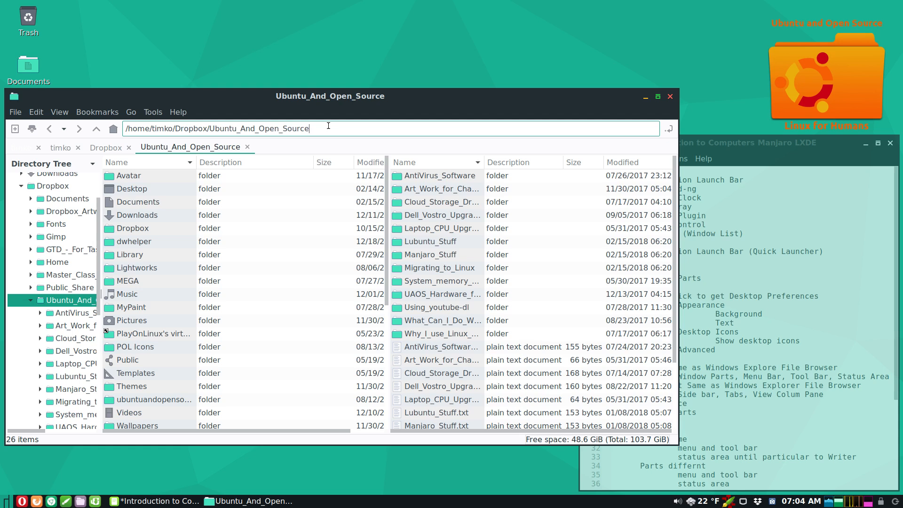
left_click(445, 191)
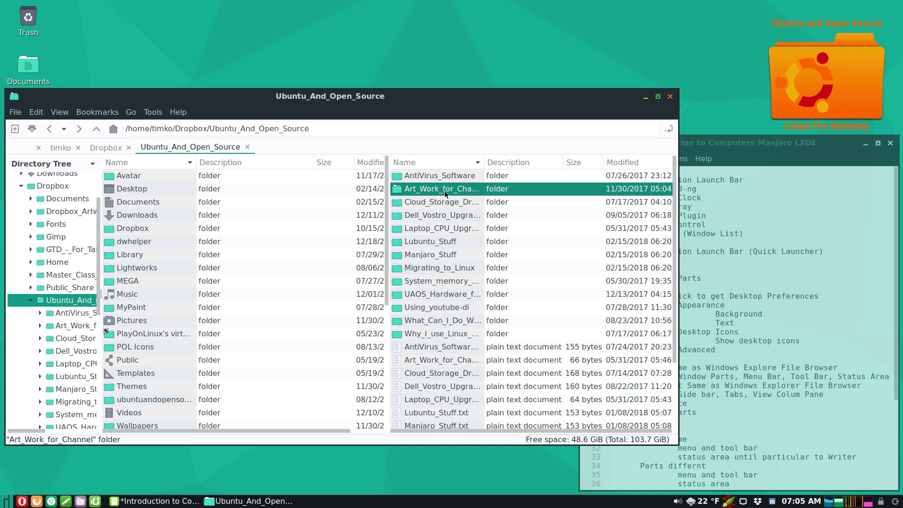
right_click(445, 194)
left_click(465, 211)
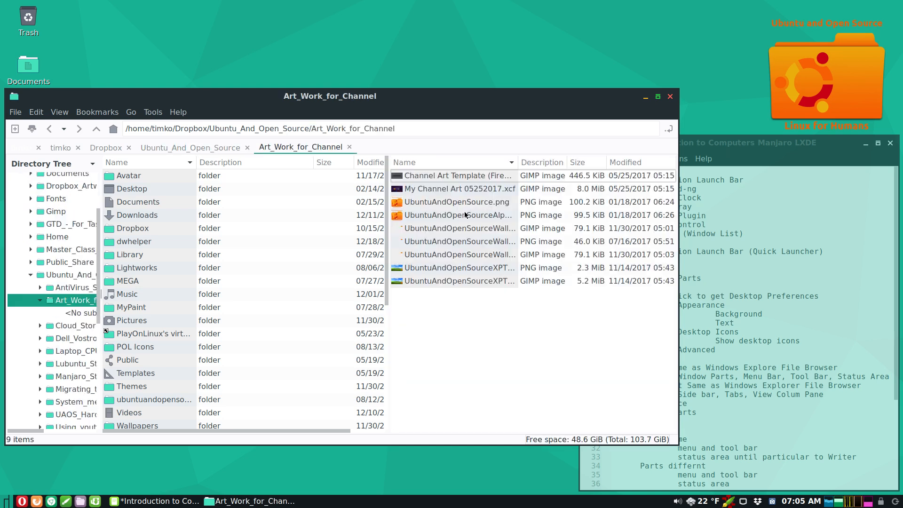
left_click(208, 148)
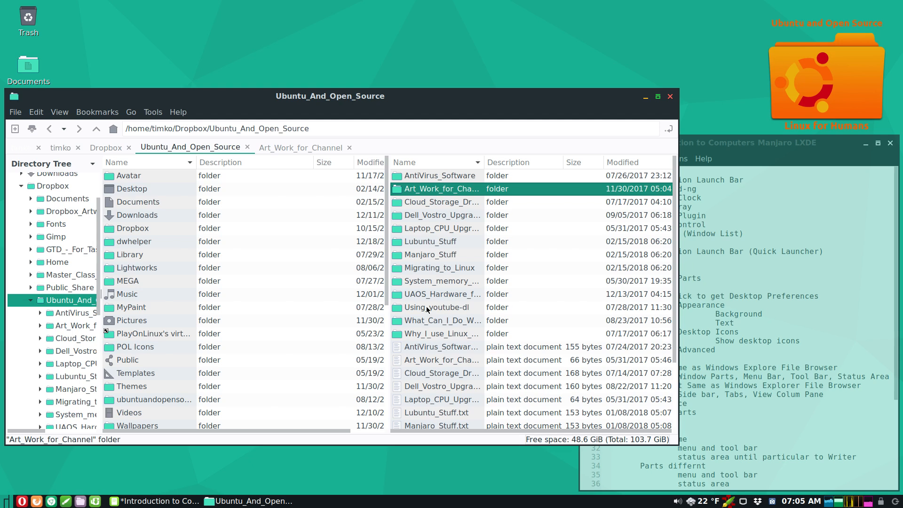
- Open Migrating_to_Linux in a new tab and flip between it and the Art_Work_for_Channel tab
left_click(424, 269)
right_click(424, 268)
left_click(444, 284)
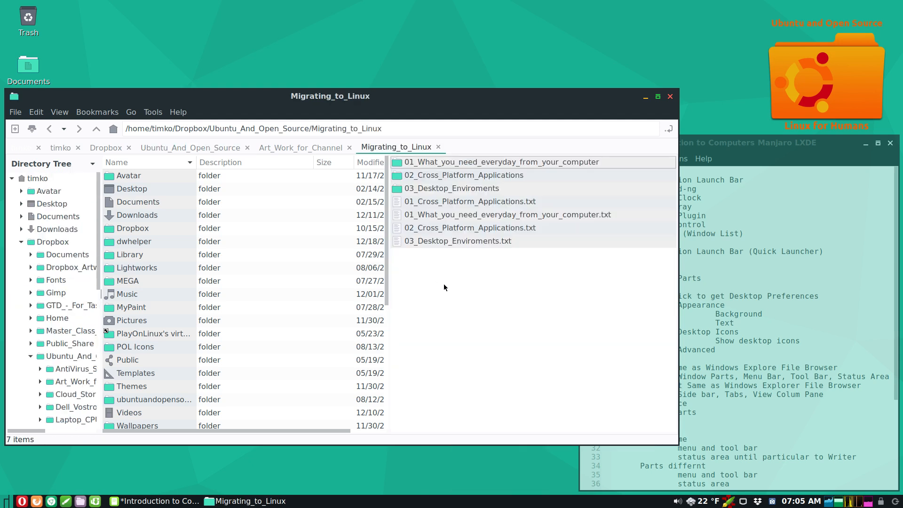
left_click(317, 146)
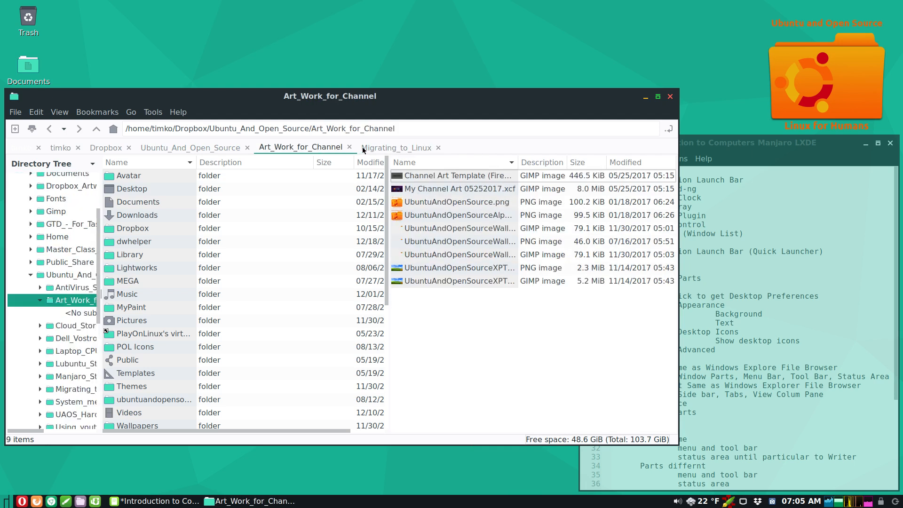
left_click(381, 147)
left_click(307, 147)
left_click(374, 148)
left_click(321, 147)
left_click(404, 146)
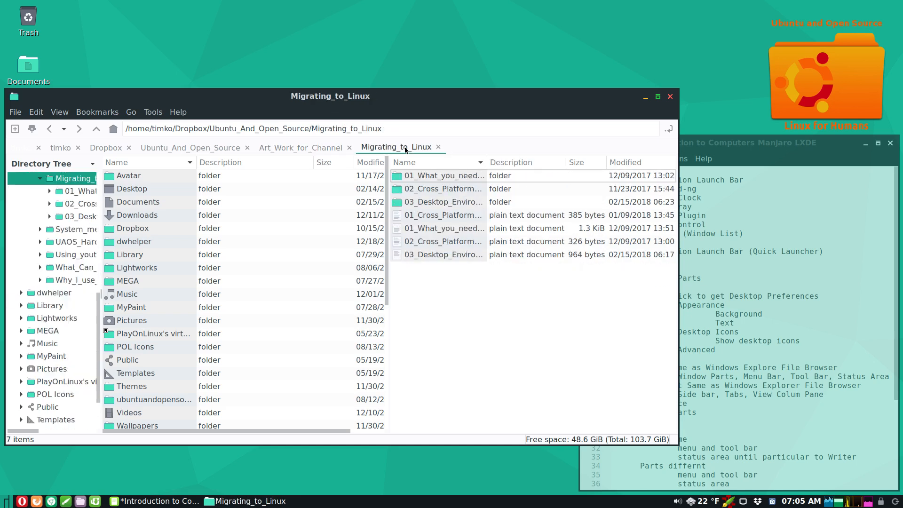
left_click(328, 147)
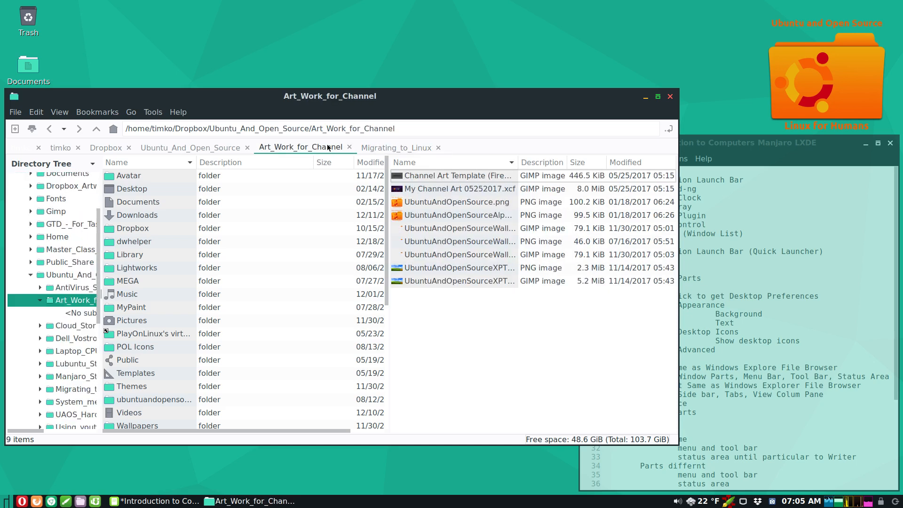
left_click(380, 147)
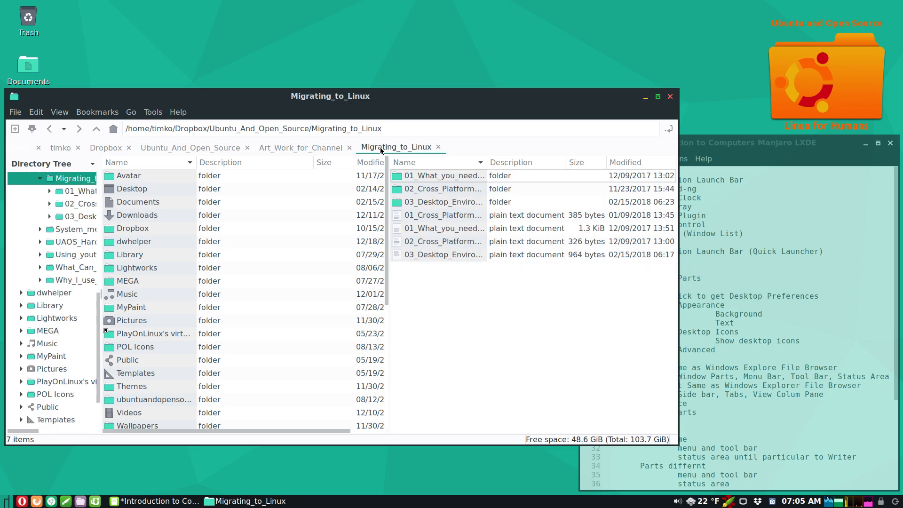
left_click(317, 147)
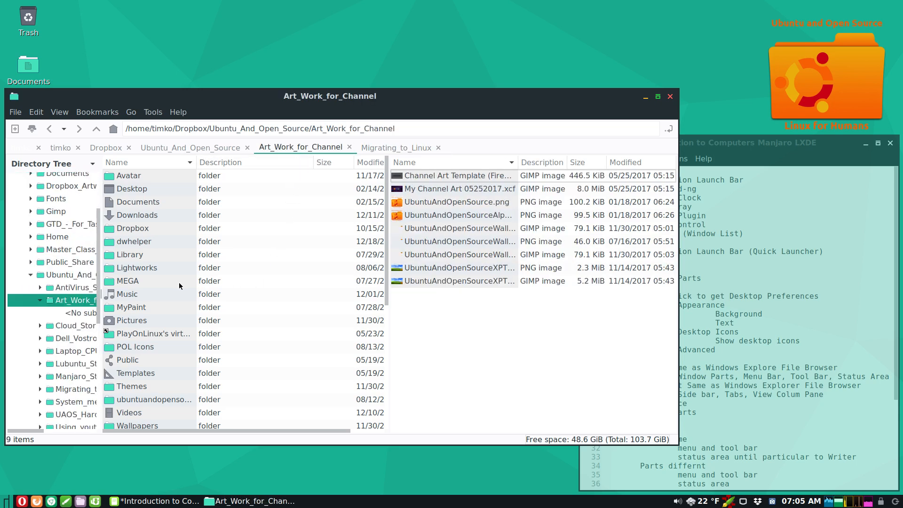
- Select Music, collapse the home folder tree, and switch the side pane to Places
left_click(124, 296)
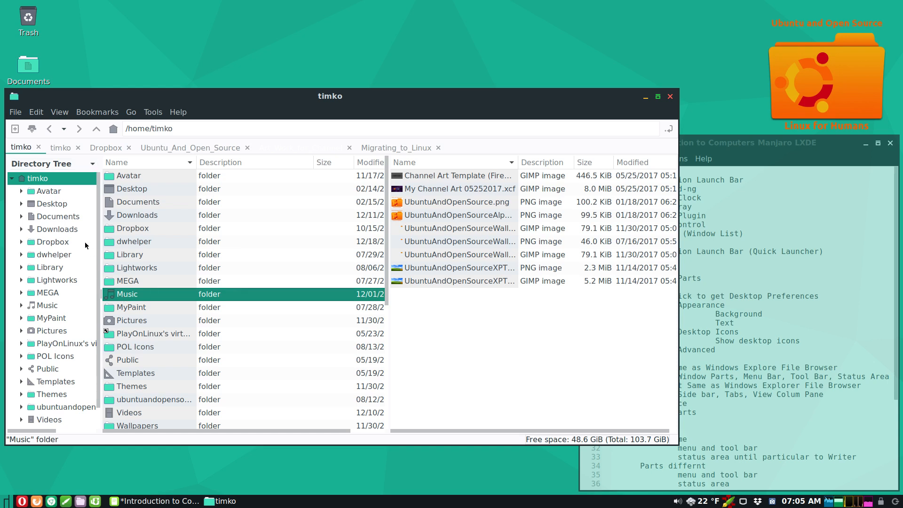
left_click(12, 180)
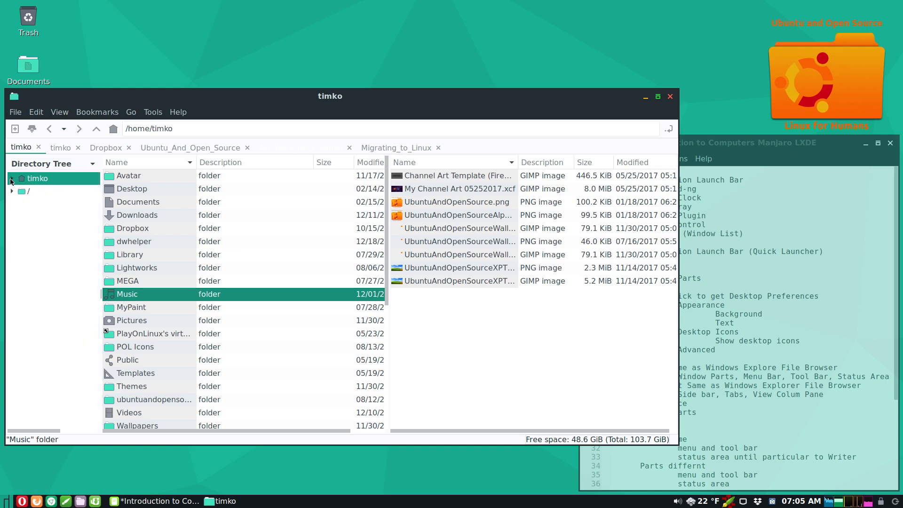
left_click(52, 163)
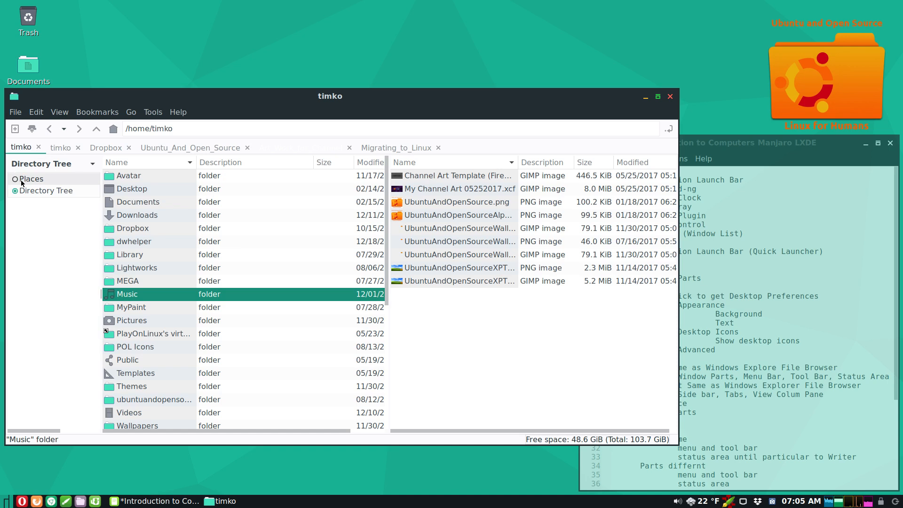
left_click(21, 179)
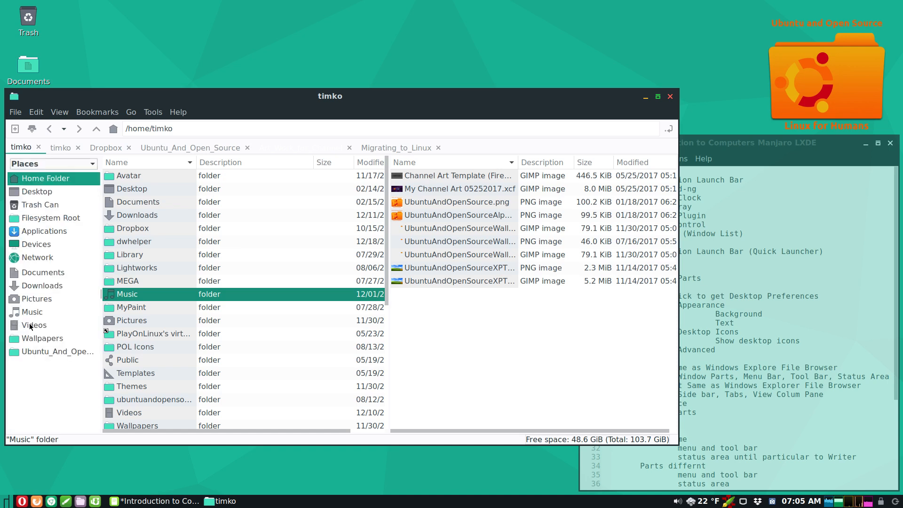
- Browse Applications > Office in the left pane, alternating focus with the Art_Work_for_Channel pane
left_click(46, 231)
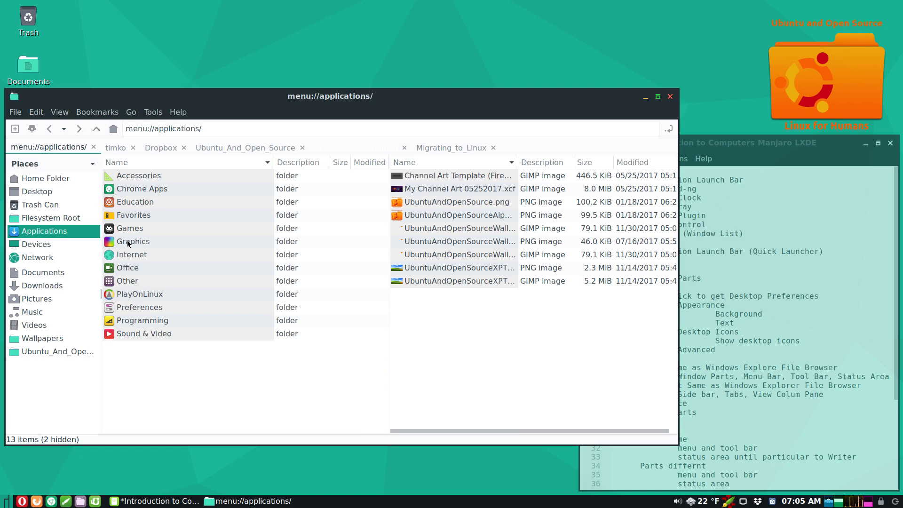
double_click(133, 267)
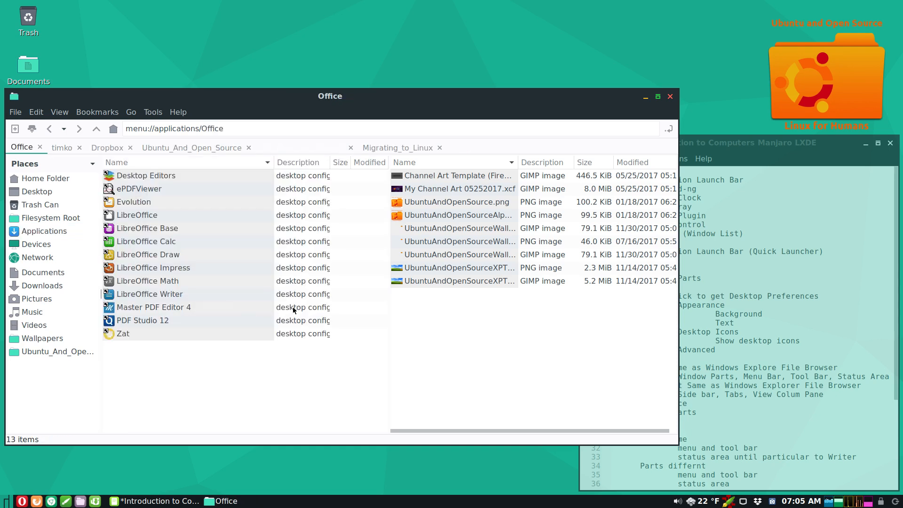
left_click(541, 376)
left_click(255, 399)
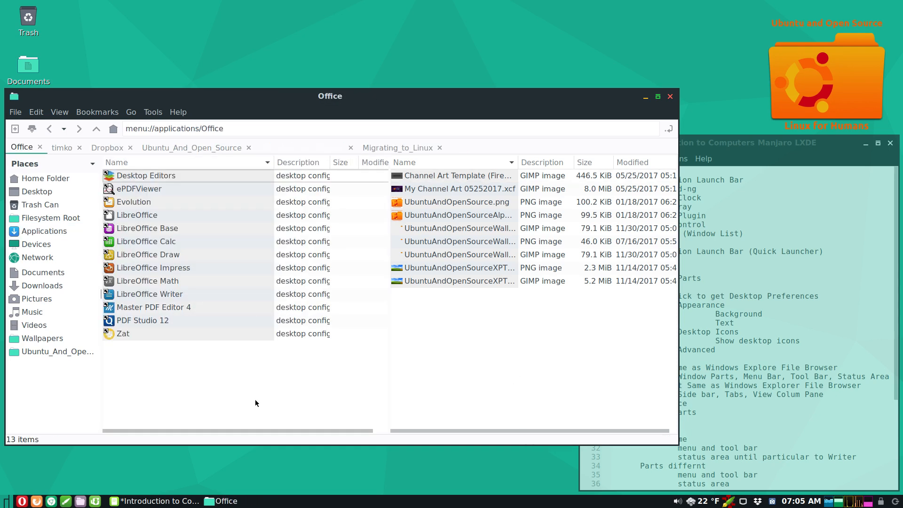
left_click(483, 382)
left_click(306, 368)
left_click(461, 346)
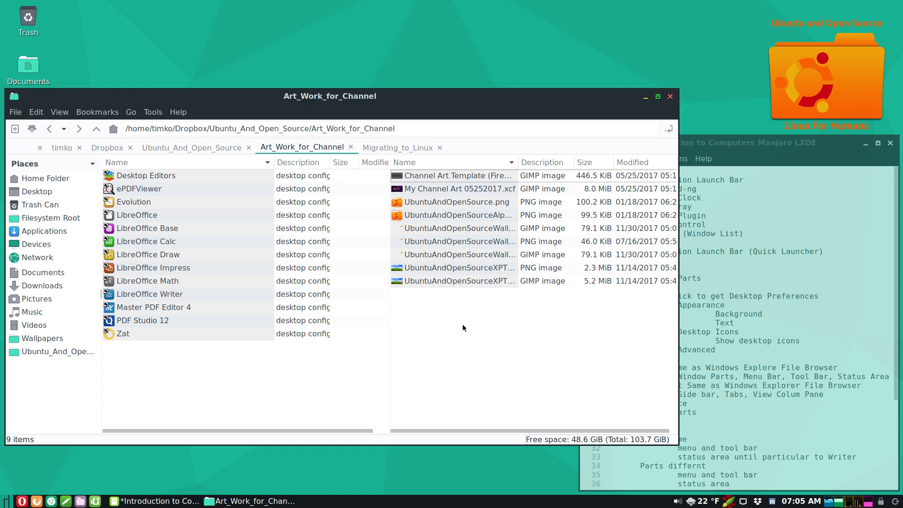
- Open UbuntuAndOpenSource.png in the Image Viewer, moving its window right so the file list stays visible
right_click(453, 202)
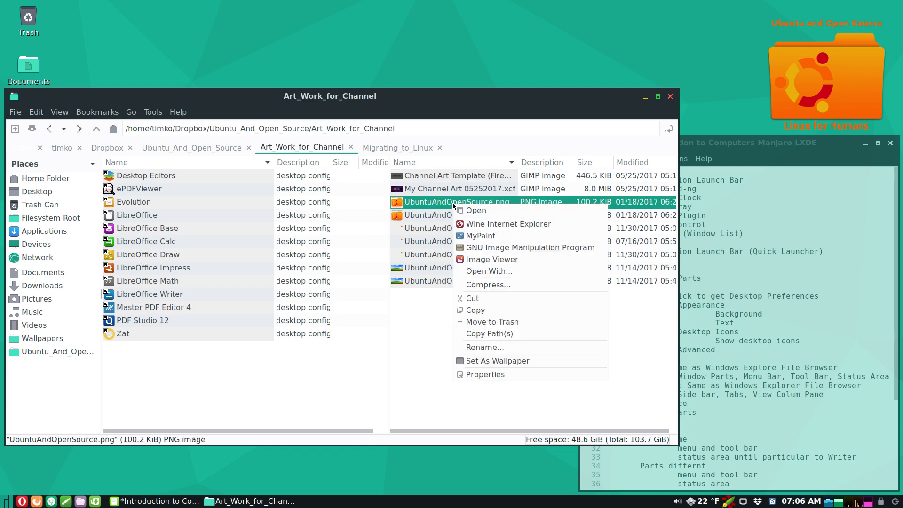
left_click(486, 258)
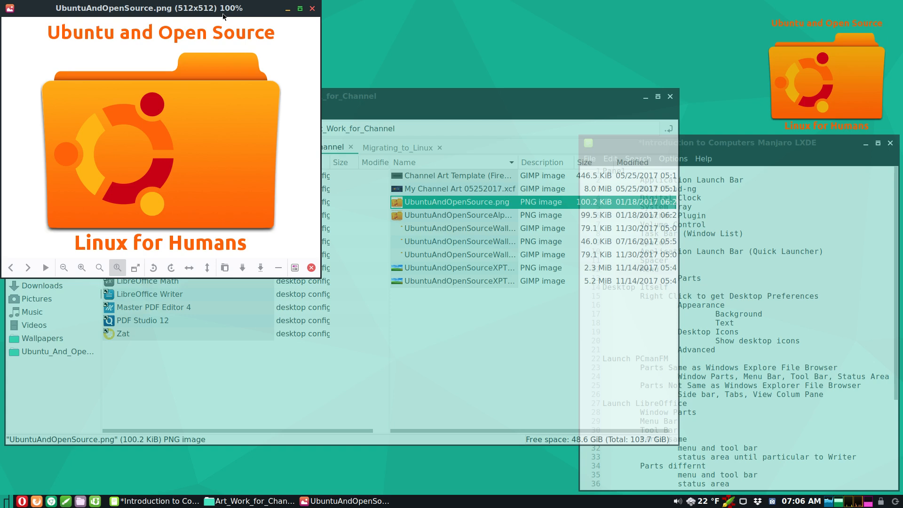
left_click_drag(221, 11, 634, 112)
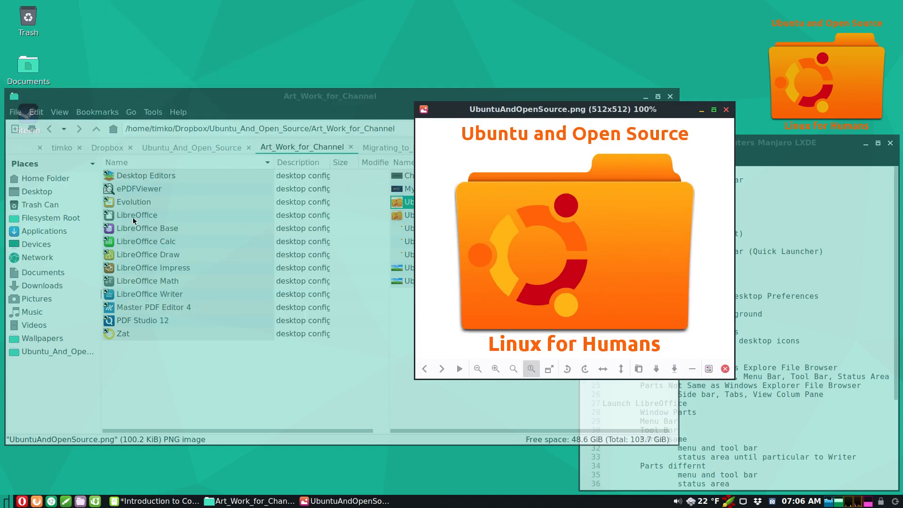
left_click(132, 219)
- Launch LibreOffice, open the Welcome to Manjaro LXDE document, and check About for version 6.0.0.3
left_click(133, 211)
right_click(134, 212)
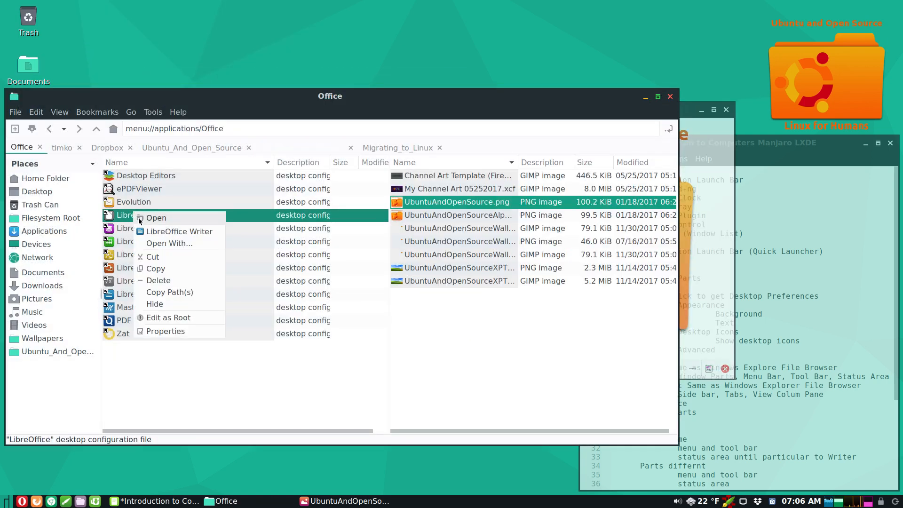
left_click(156, 218)
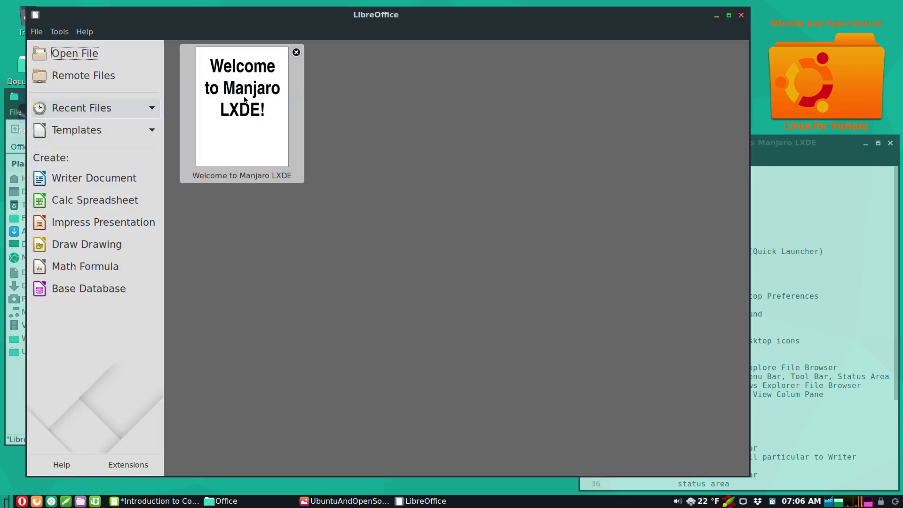
left_click(254, 117)
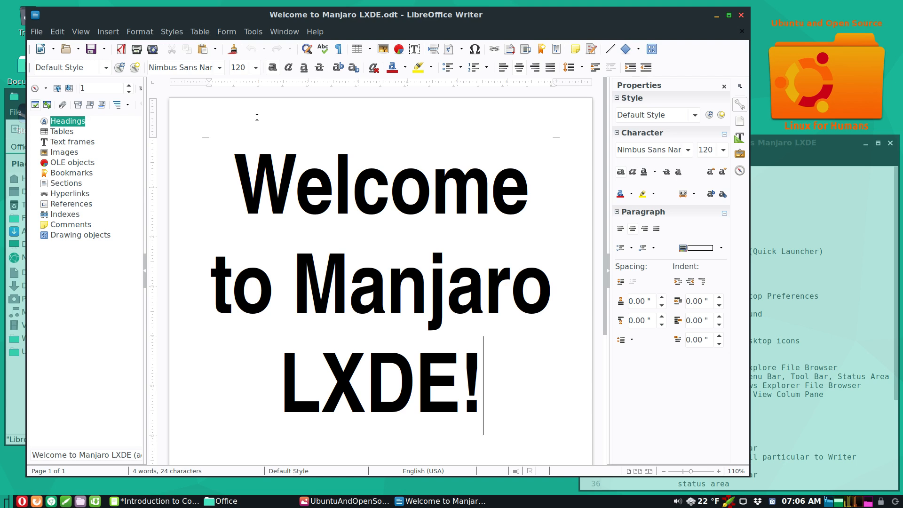
left_click(319, 33)
left_click(350, 147)
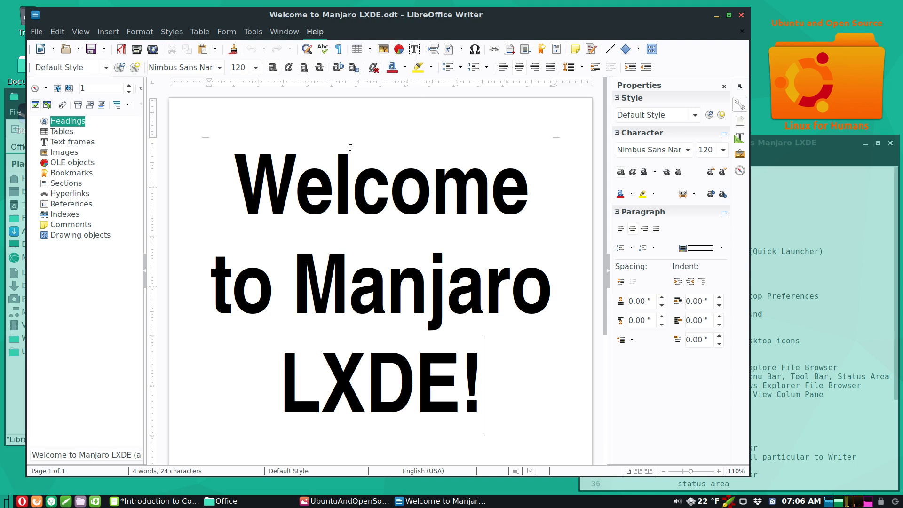
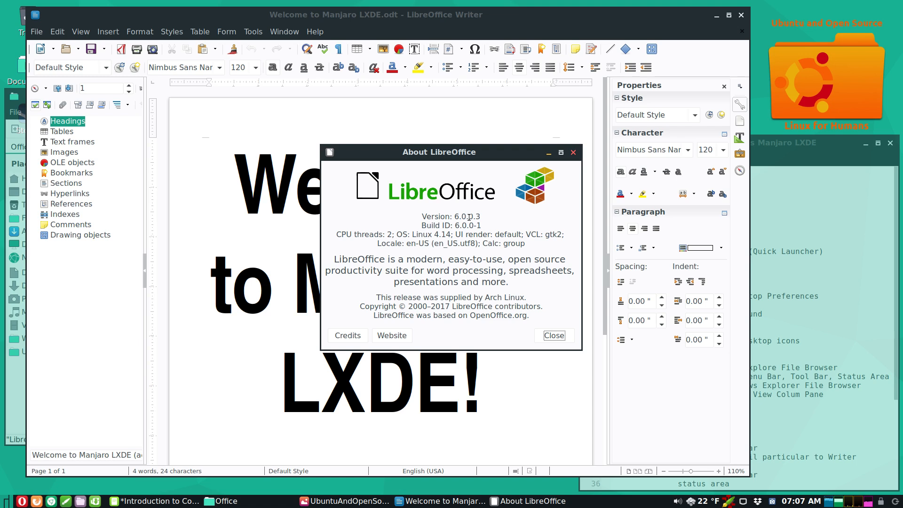
- Dismiss the About LibreOffice dialog and bring up the Office file manager's window menu
left_click(558, 340)
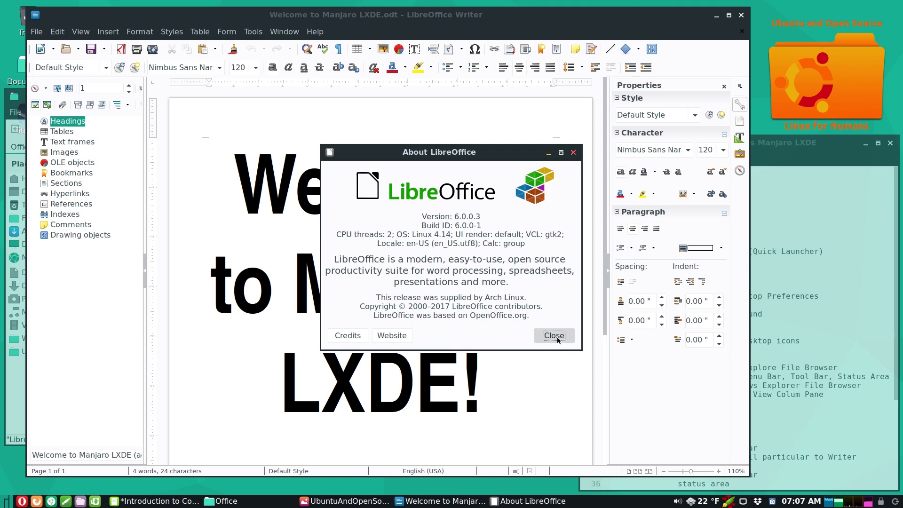
left_click(559, 340)
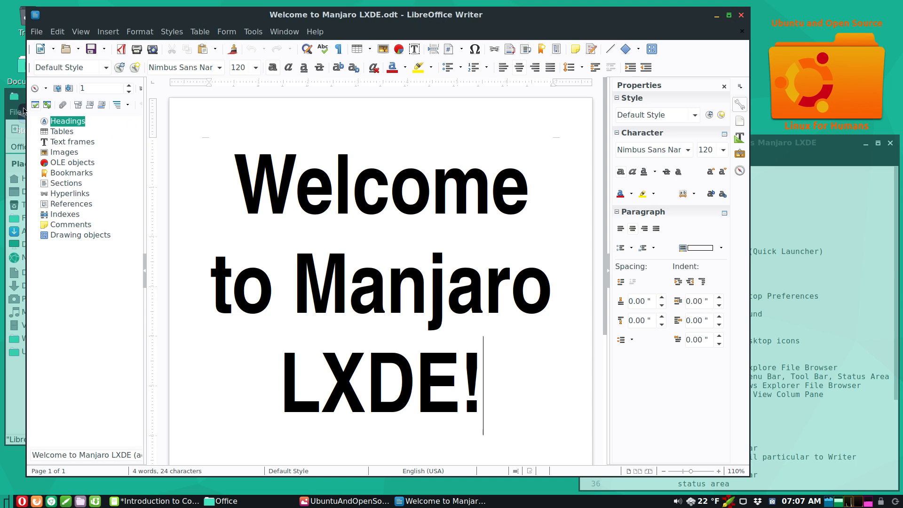
left_click(12, 97)
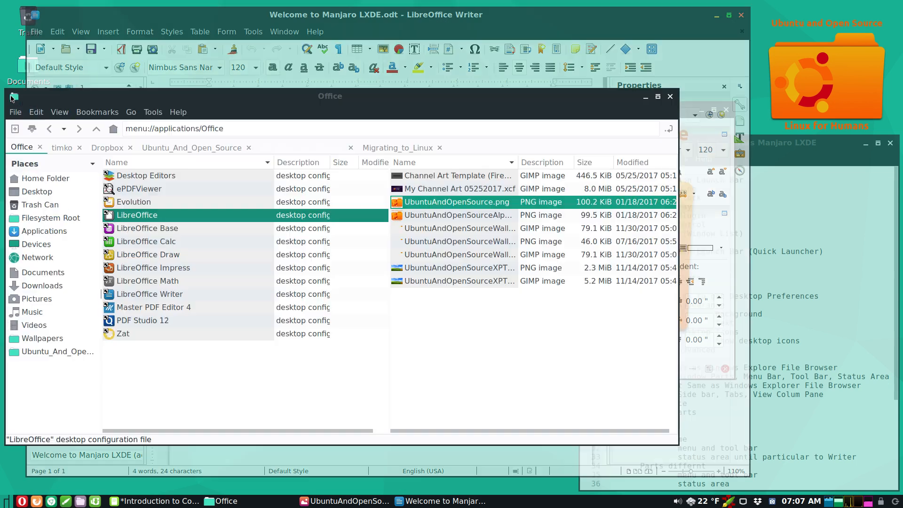
- Close the Office file manager, then maximize, restore, minimize and bring back the Writer window
left_click(671, 99)
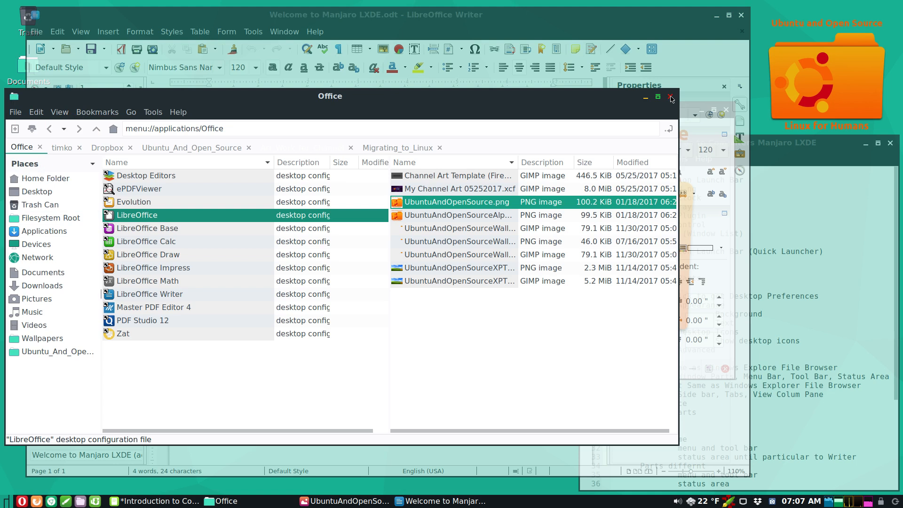
left_click(671, 97)
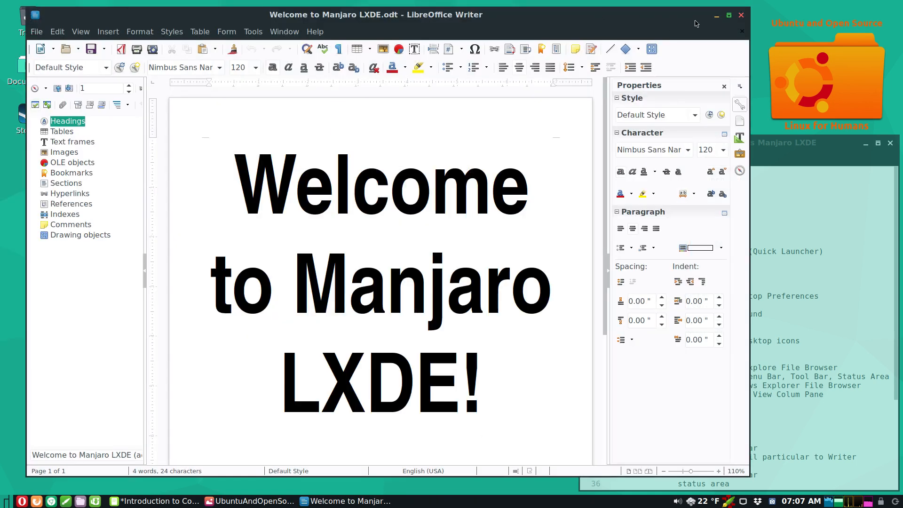
left_click(729, 17)
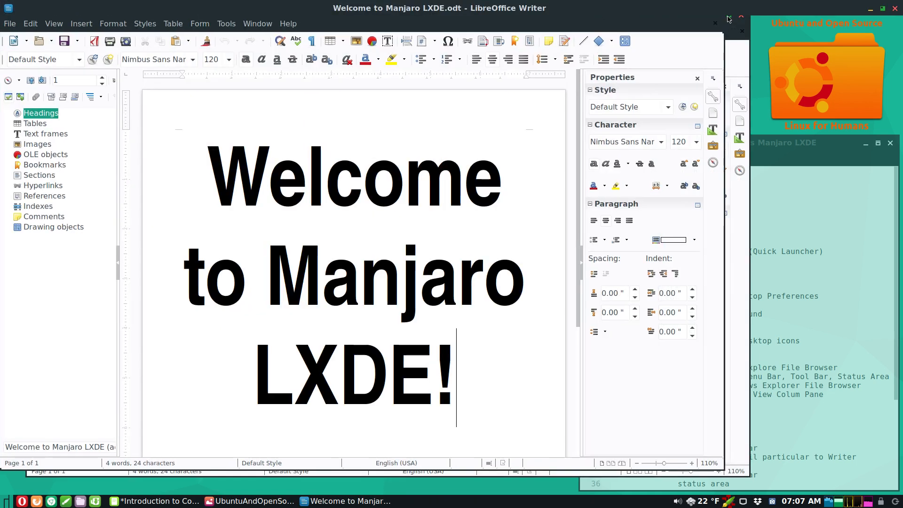
left_click(882, 9)
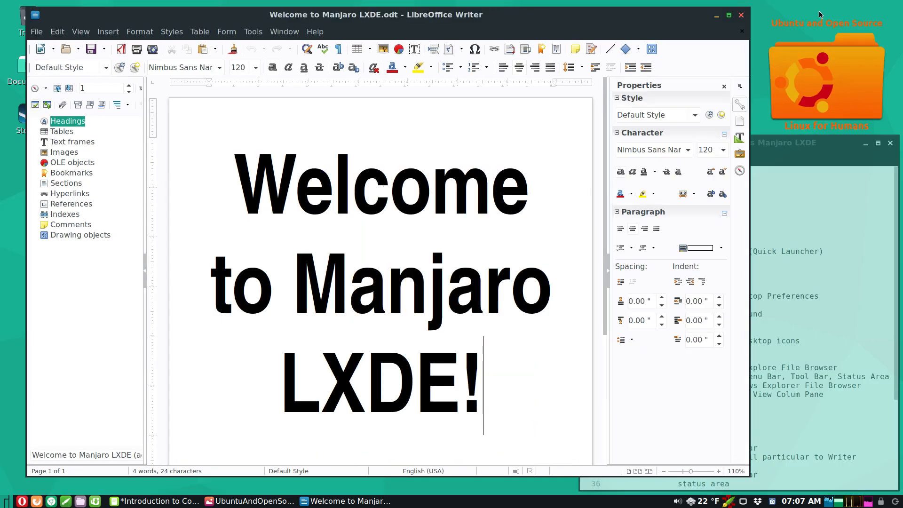
left_click(717, 16)
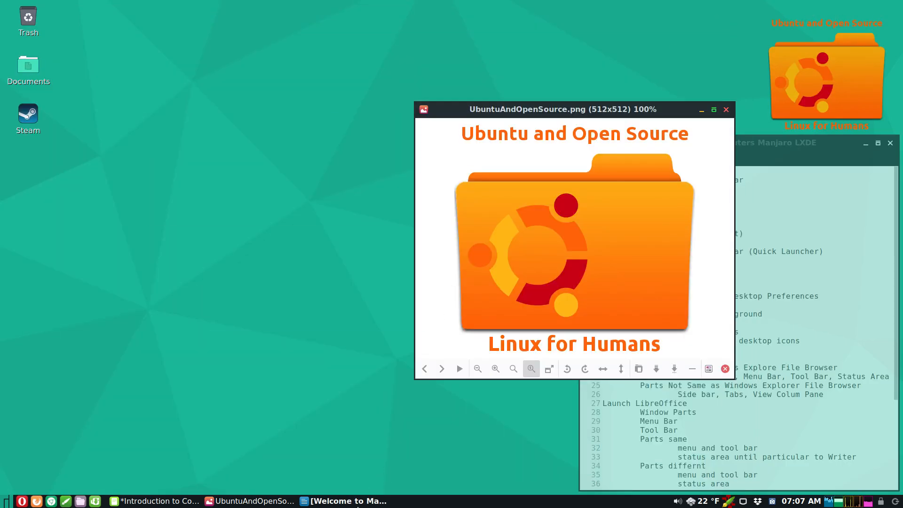
left_click(358, 503)
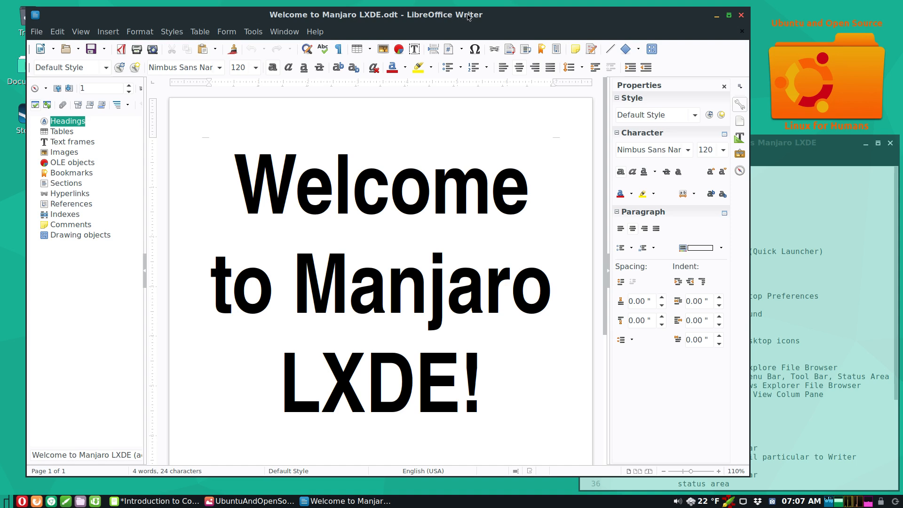
left_click(35, 15)
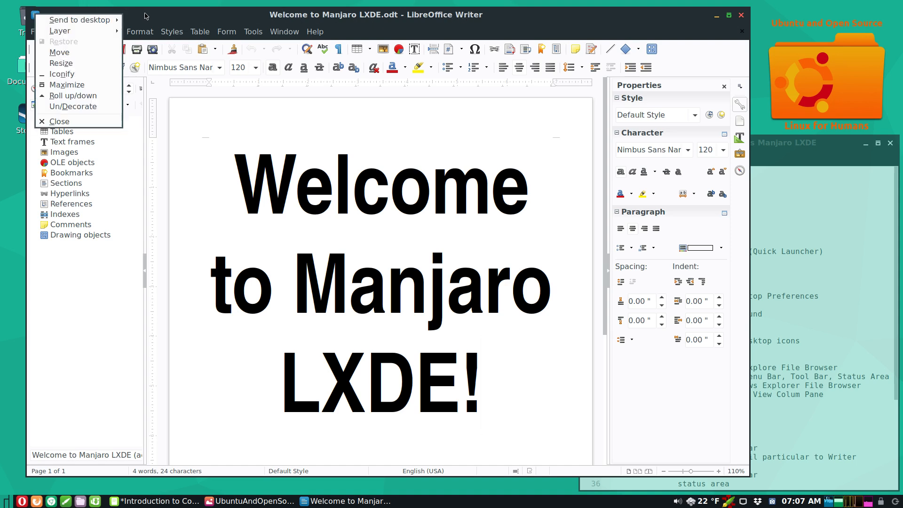
left_click(147, 17)
left_click(35, 32)
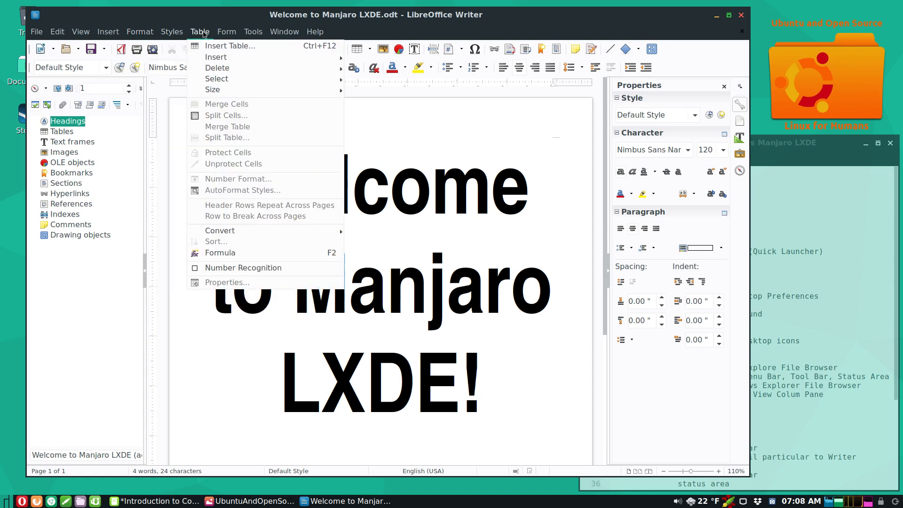
mouse_move(315, 32)
left_click(381, 32)
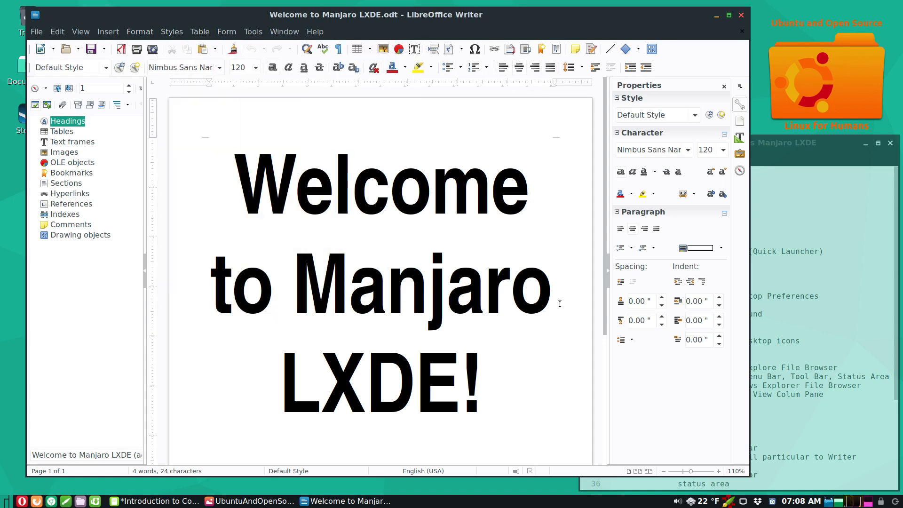
- Select the whole heading, try left and justified alignment, leave it centred, and save
left_click_drag(489, 364, 240, 221)
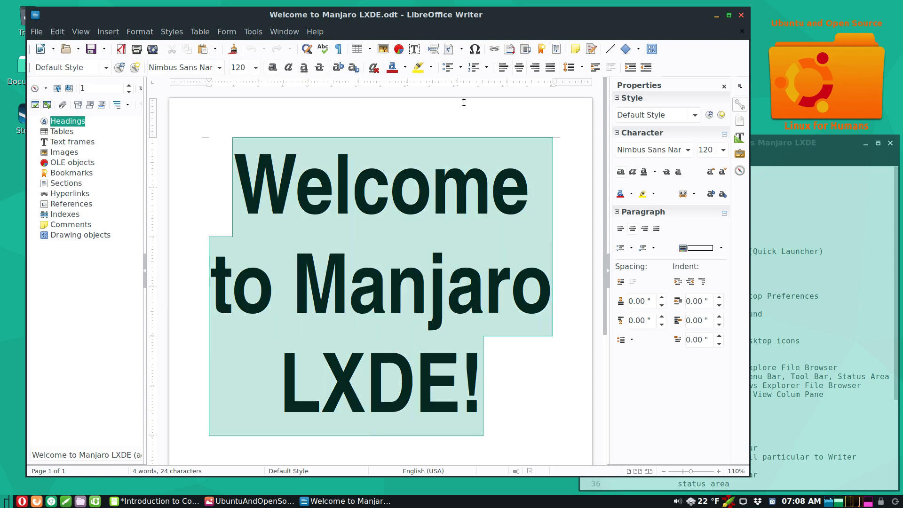
left_click(504, 66)
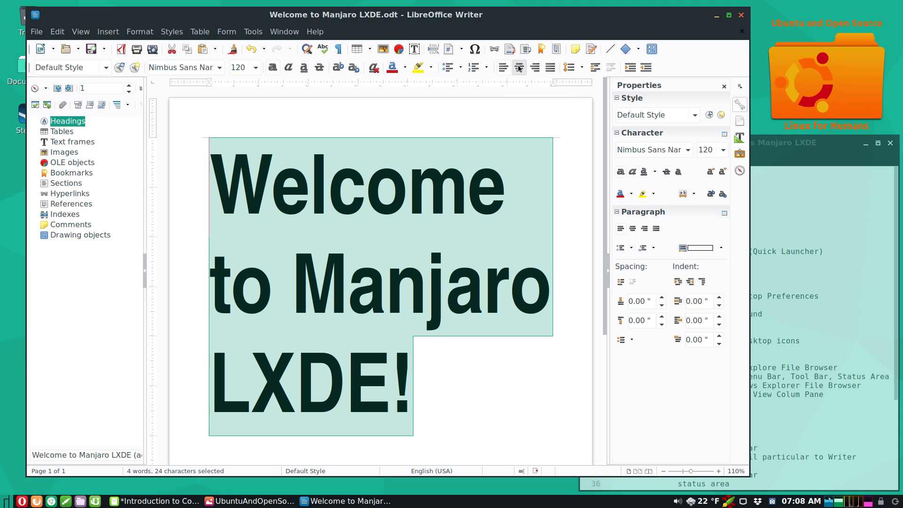
left_click(519, 65)
left_click(545, 68)
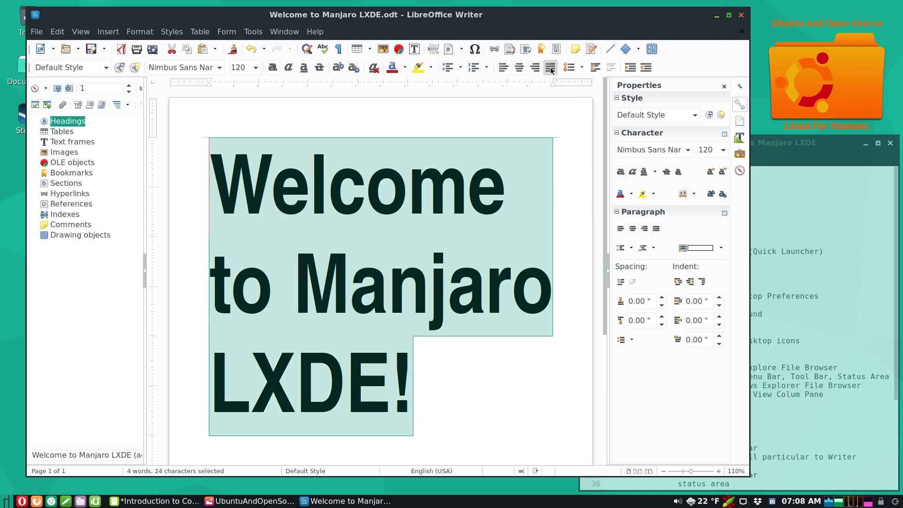
left_click(519, 67)
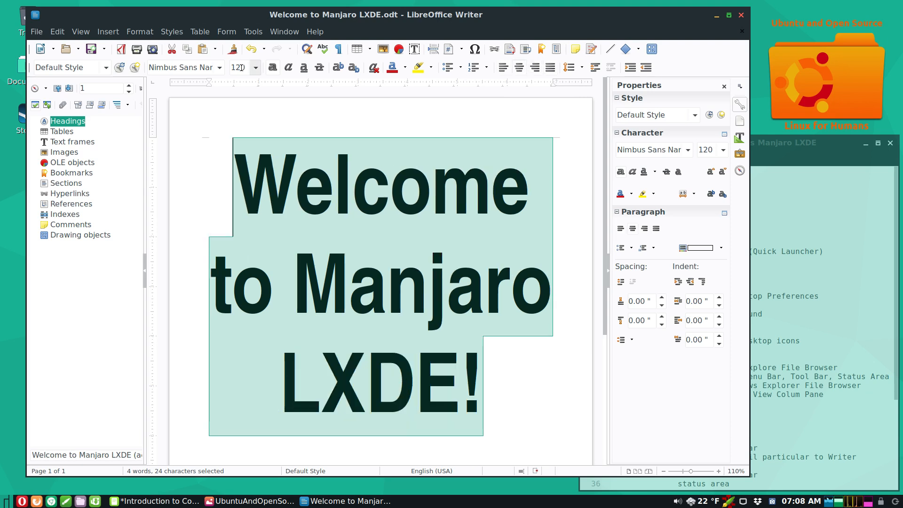
left_click(90, 49)
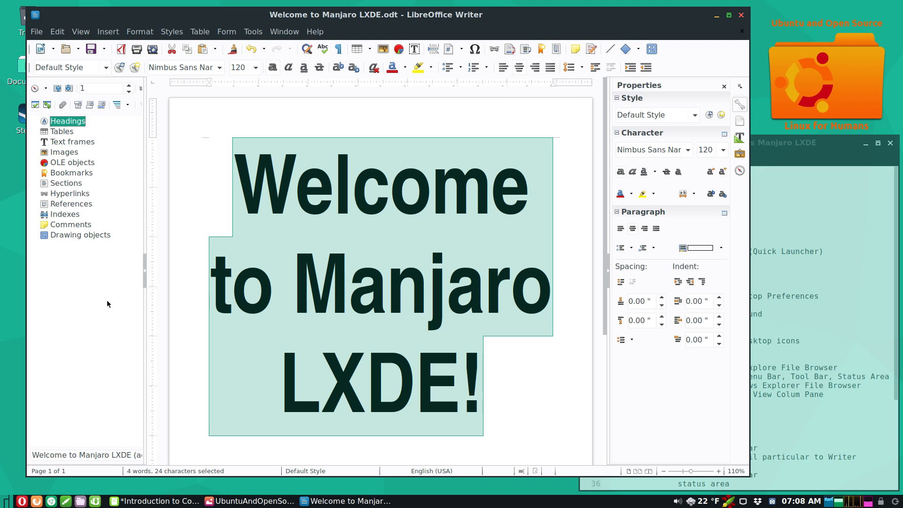
- Deselect the heading, then close the Writer document and the image viewer window
left_click(328, 241)
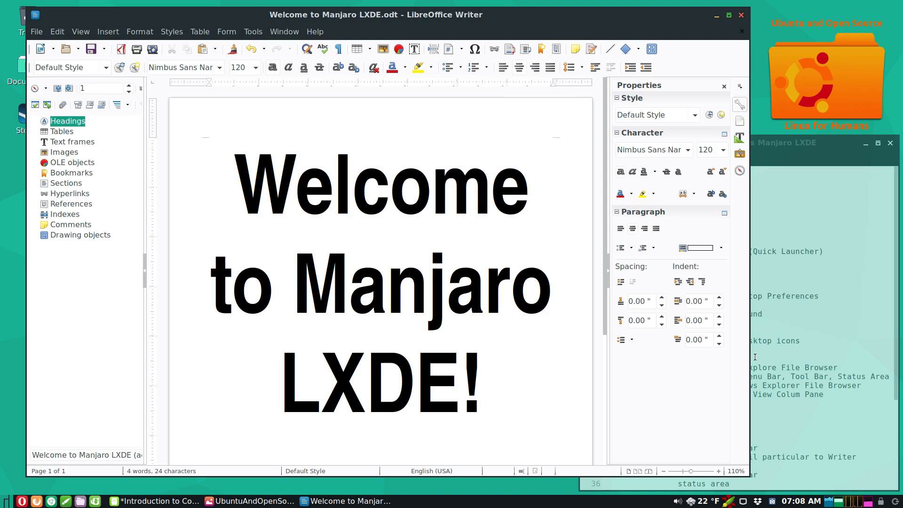
left_click(740, 17)
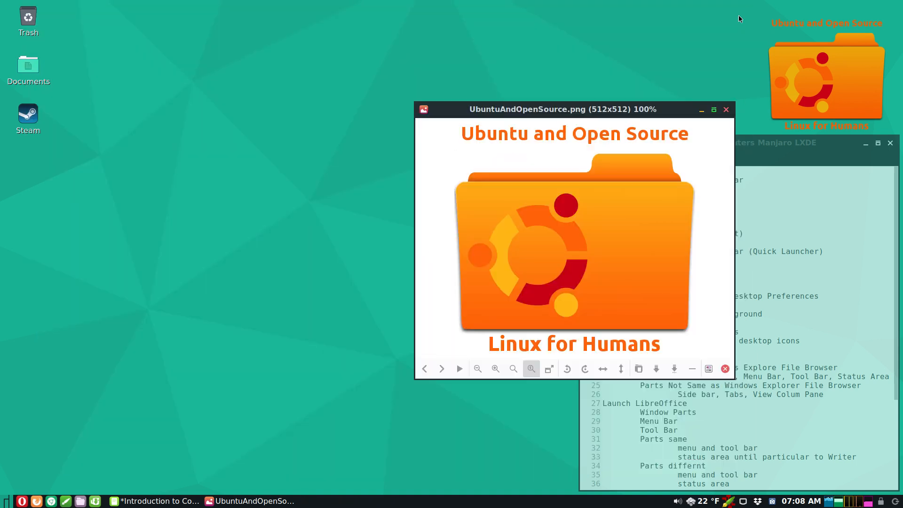
left_click(727, 110)
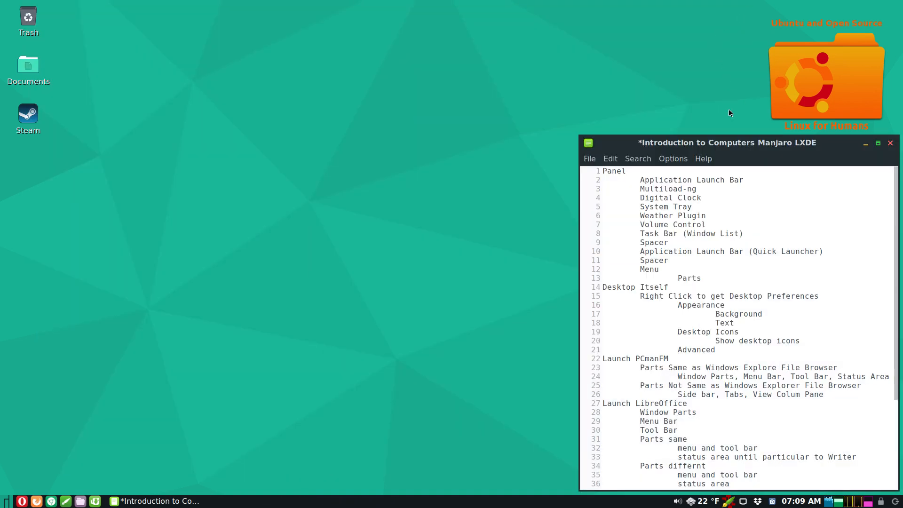